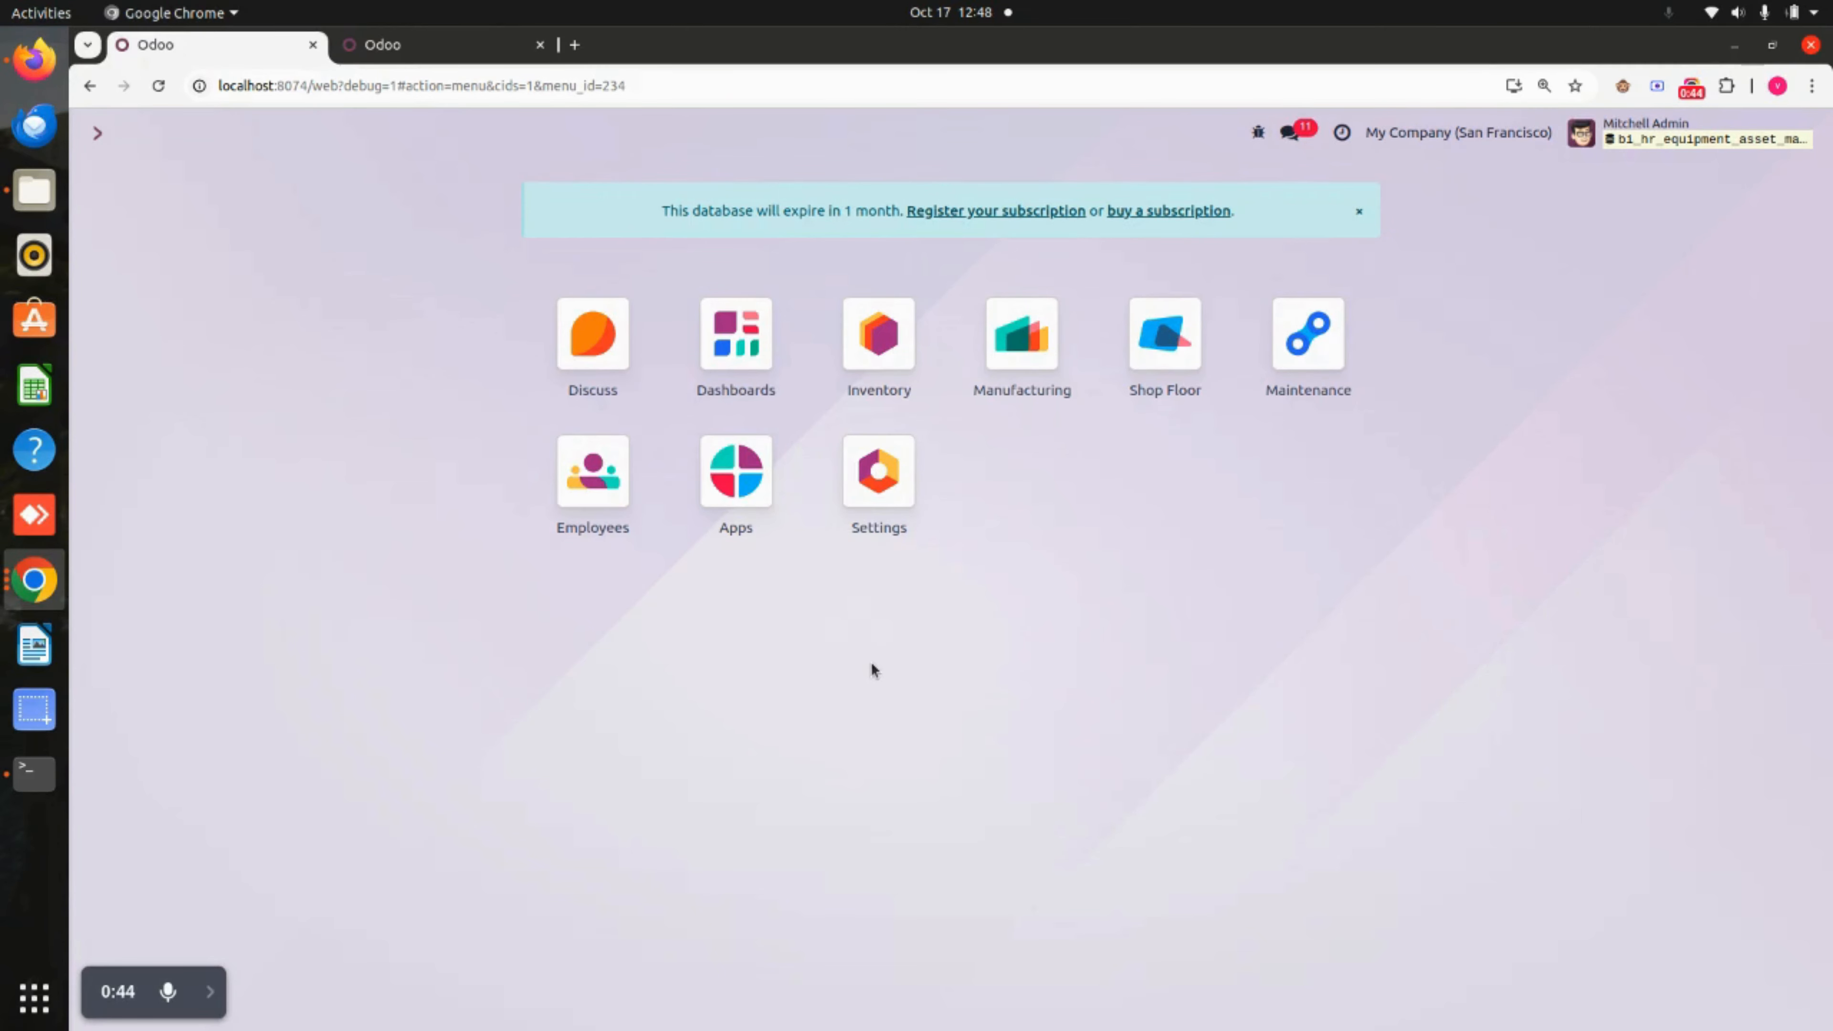
Open the administrator user's record and review the Other section of its access rights.
{"action": "left_click", "coordinate": [895, 492]}
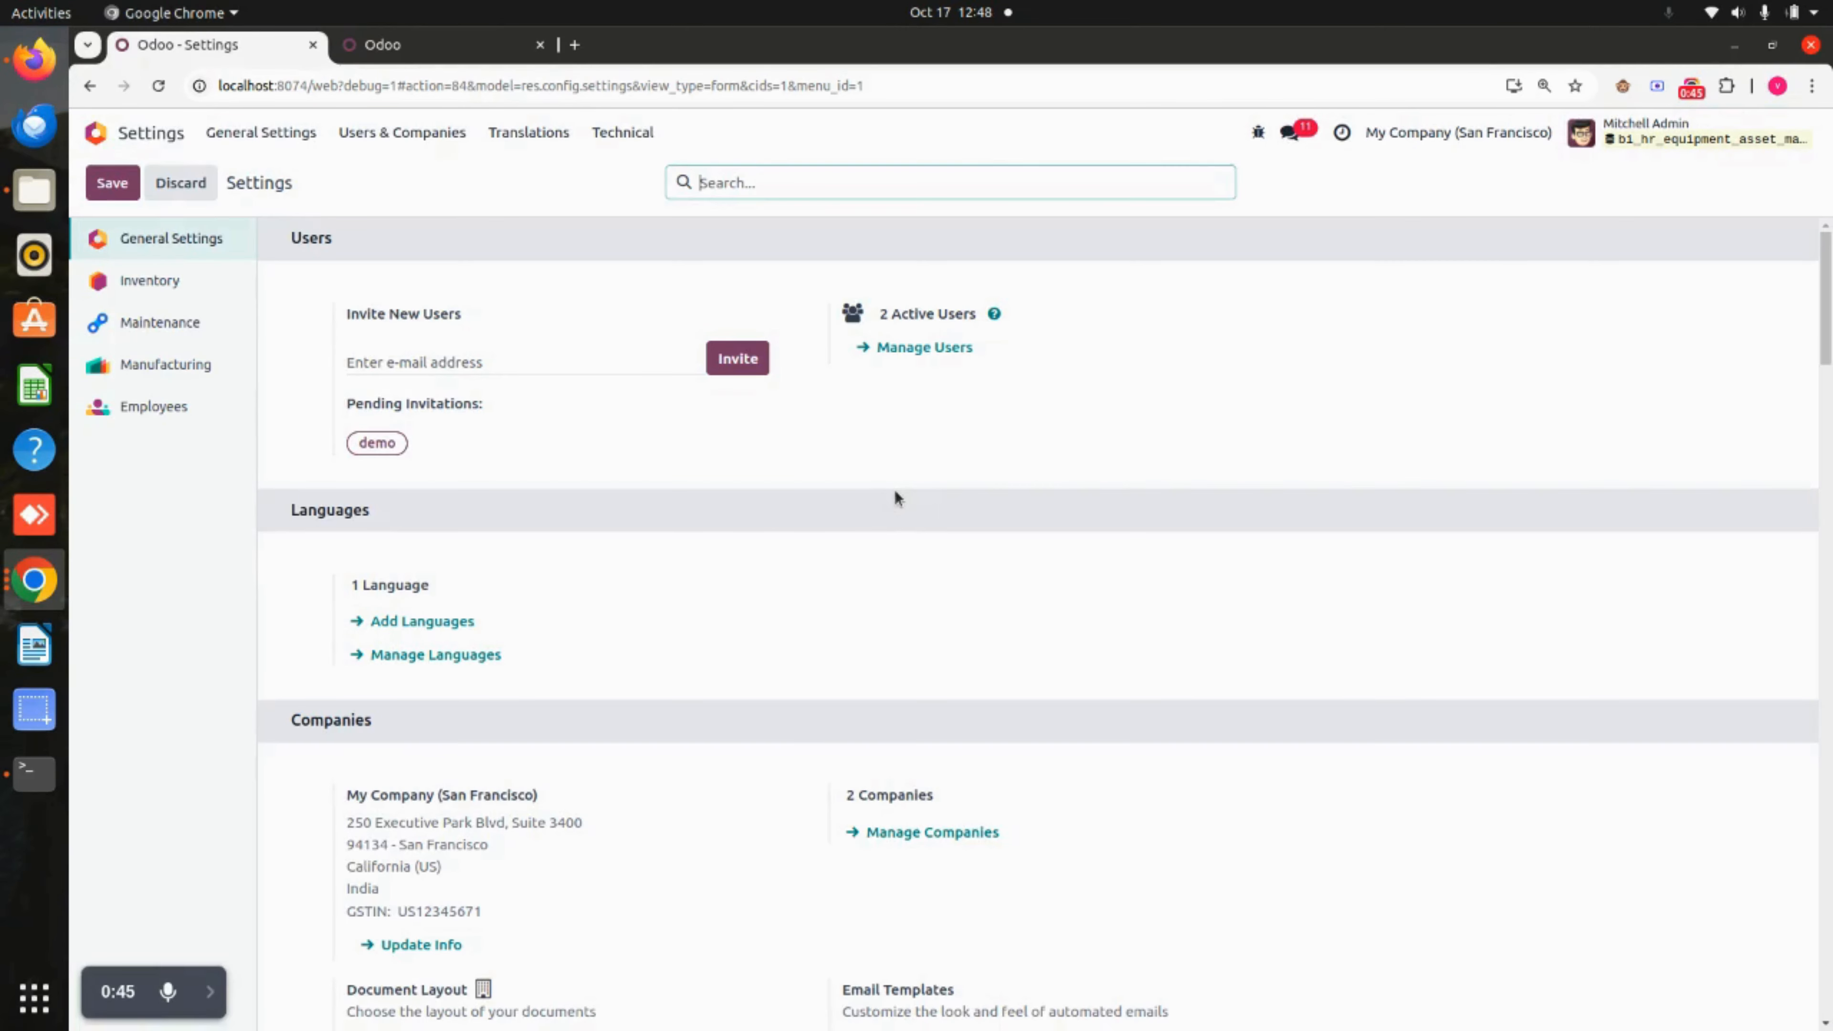
{"action": "left_click", "coordinate": [405, 136]}
{"action": "left_click", "coordinate": [400, 172]}
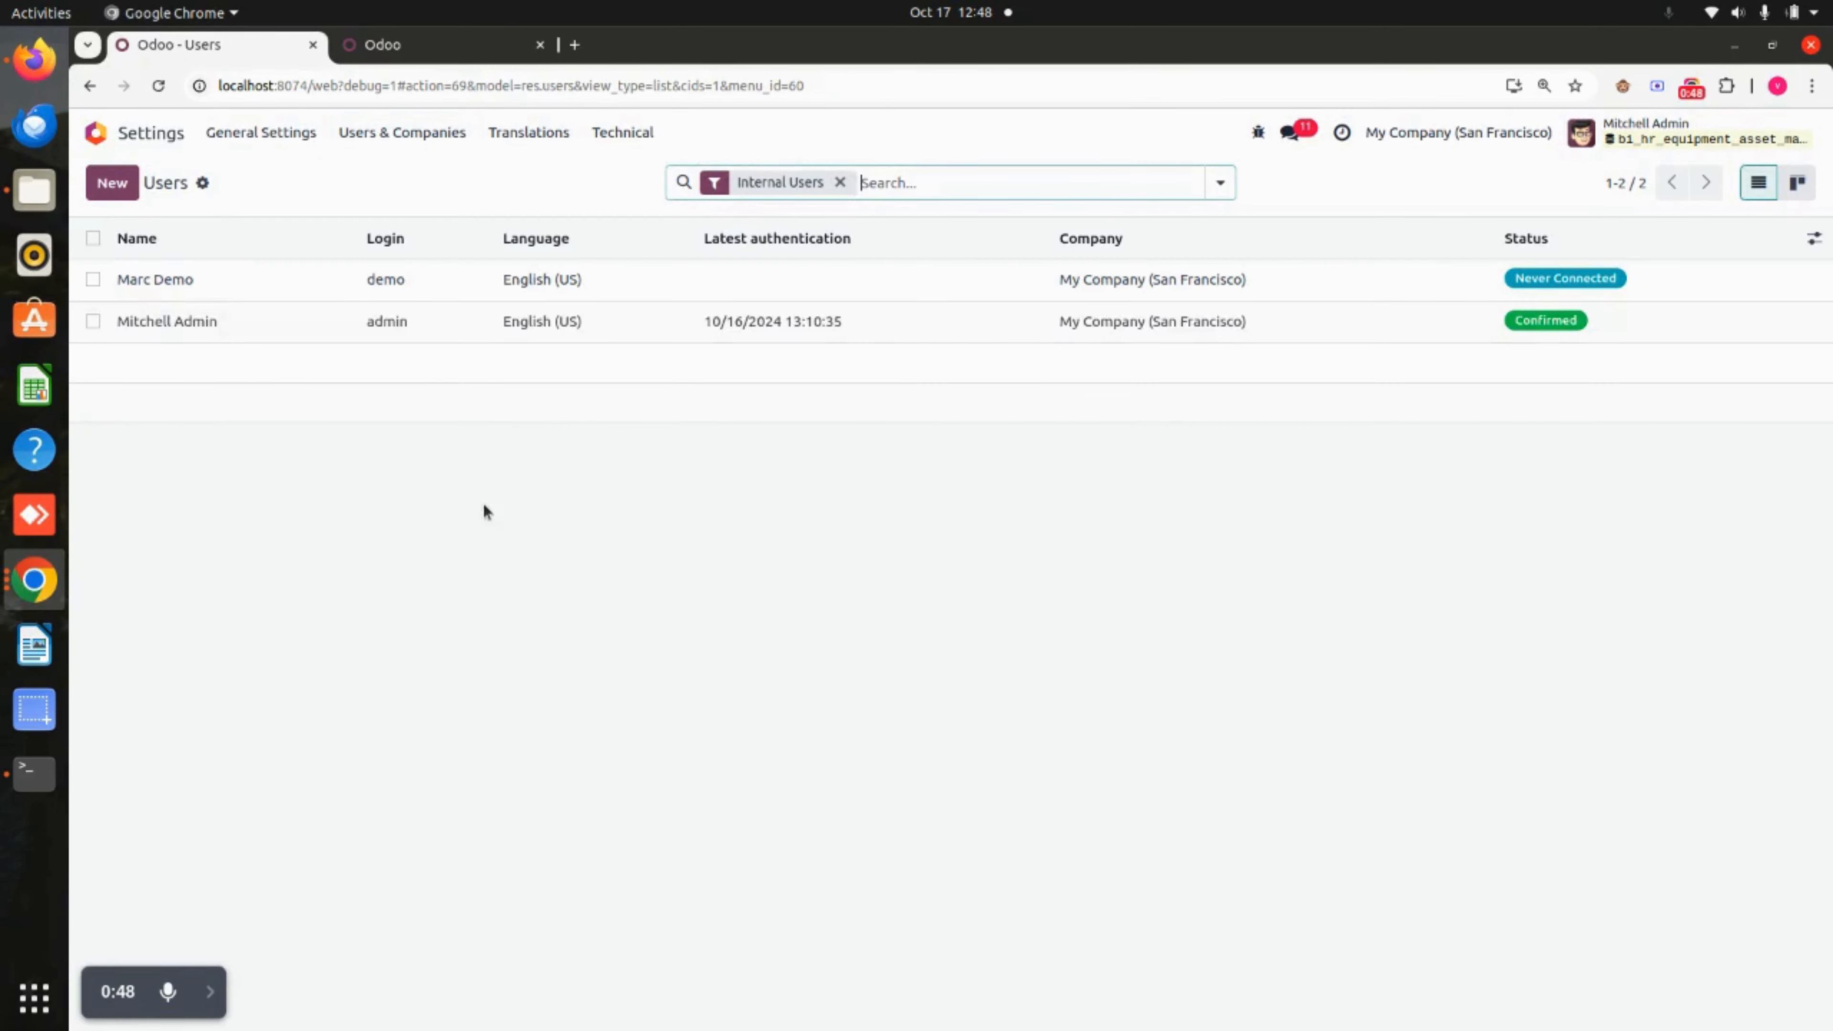
{"action": "left_click", "coordinate": [495, 327]}
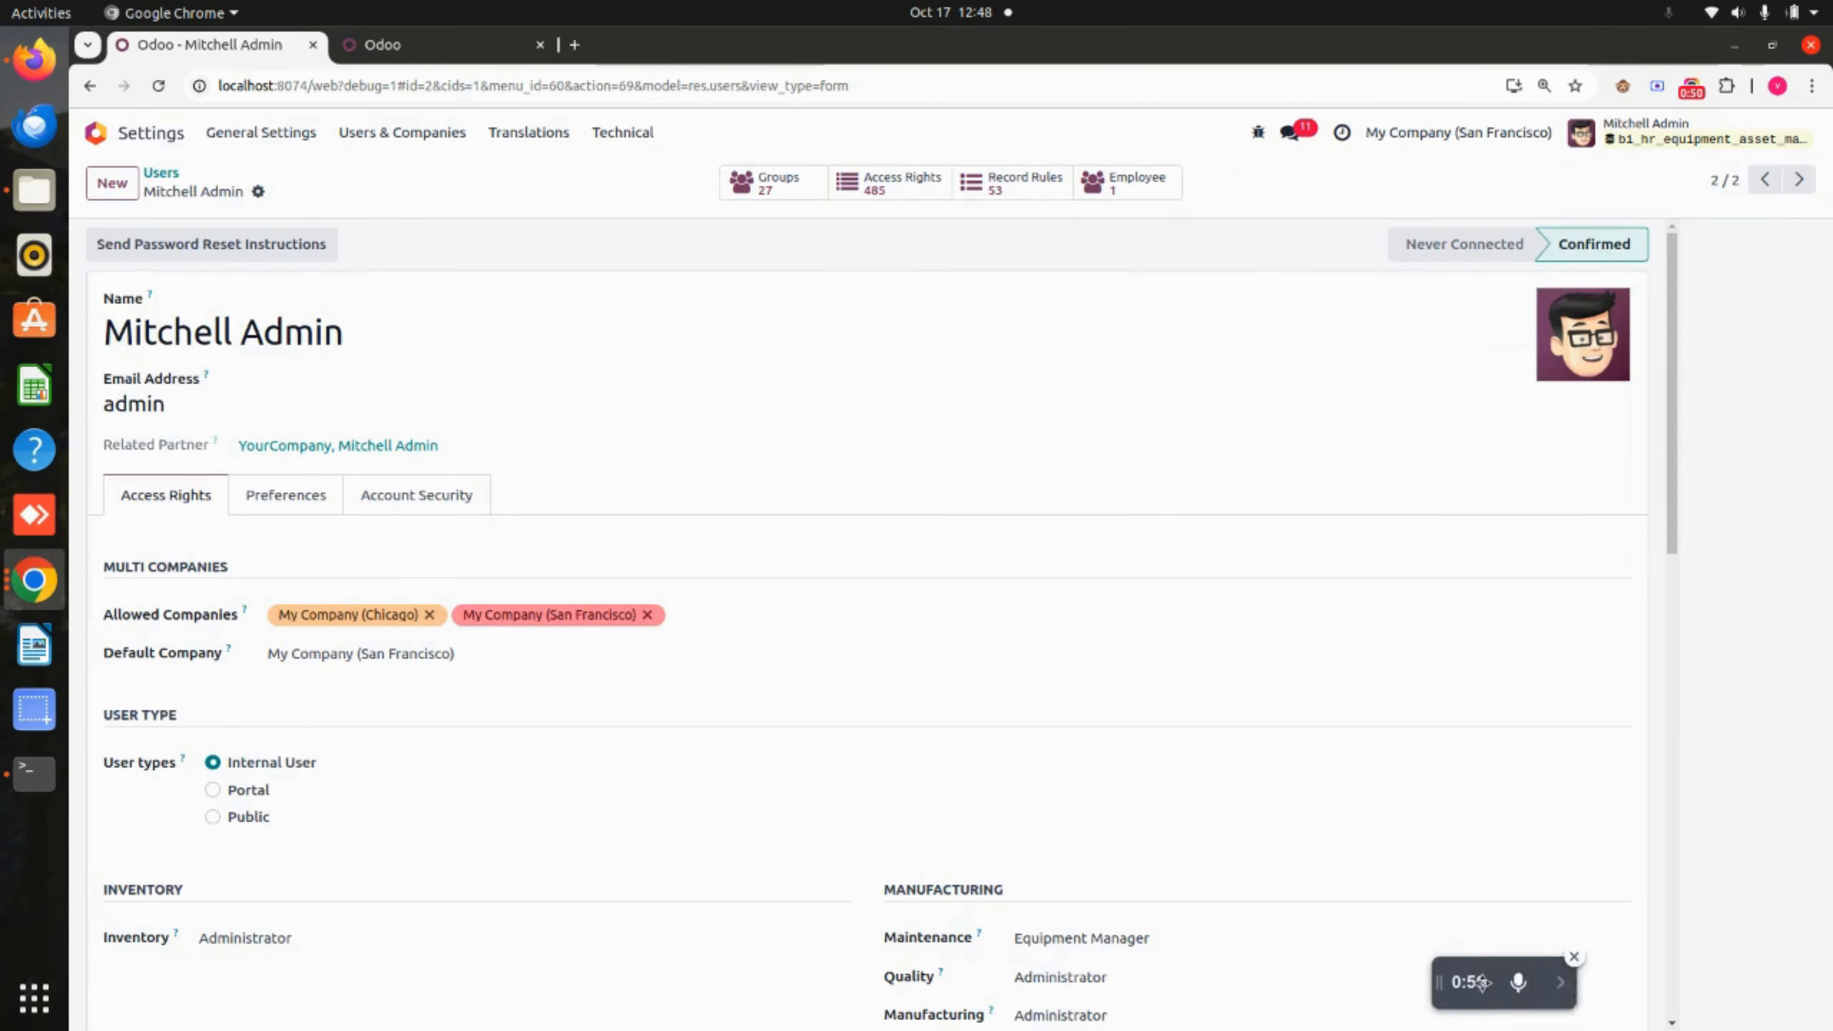
{"action": "scroll", "coordinate": [928, 860], "scroll_direction": "down", "scroll_amount": 10}
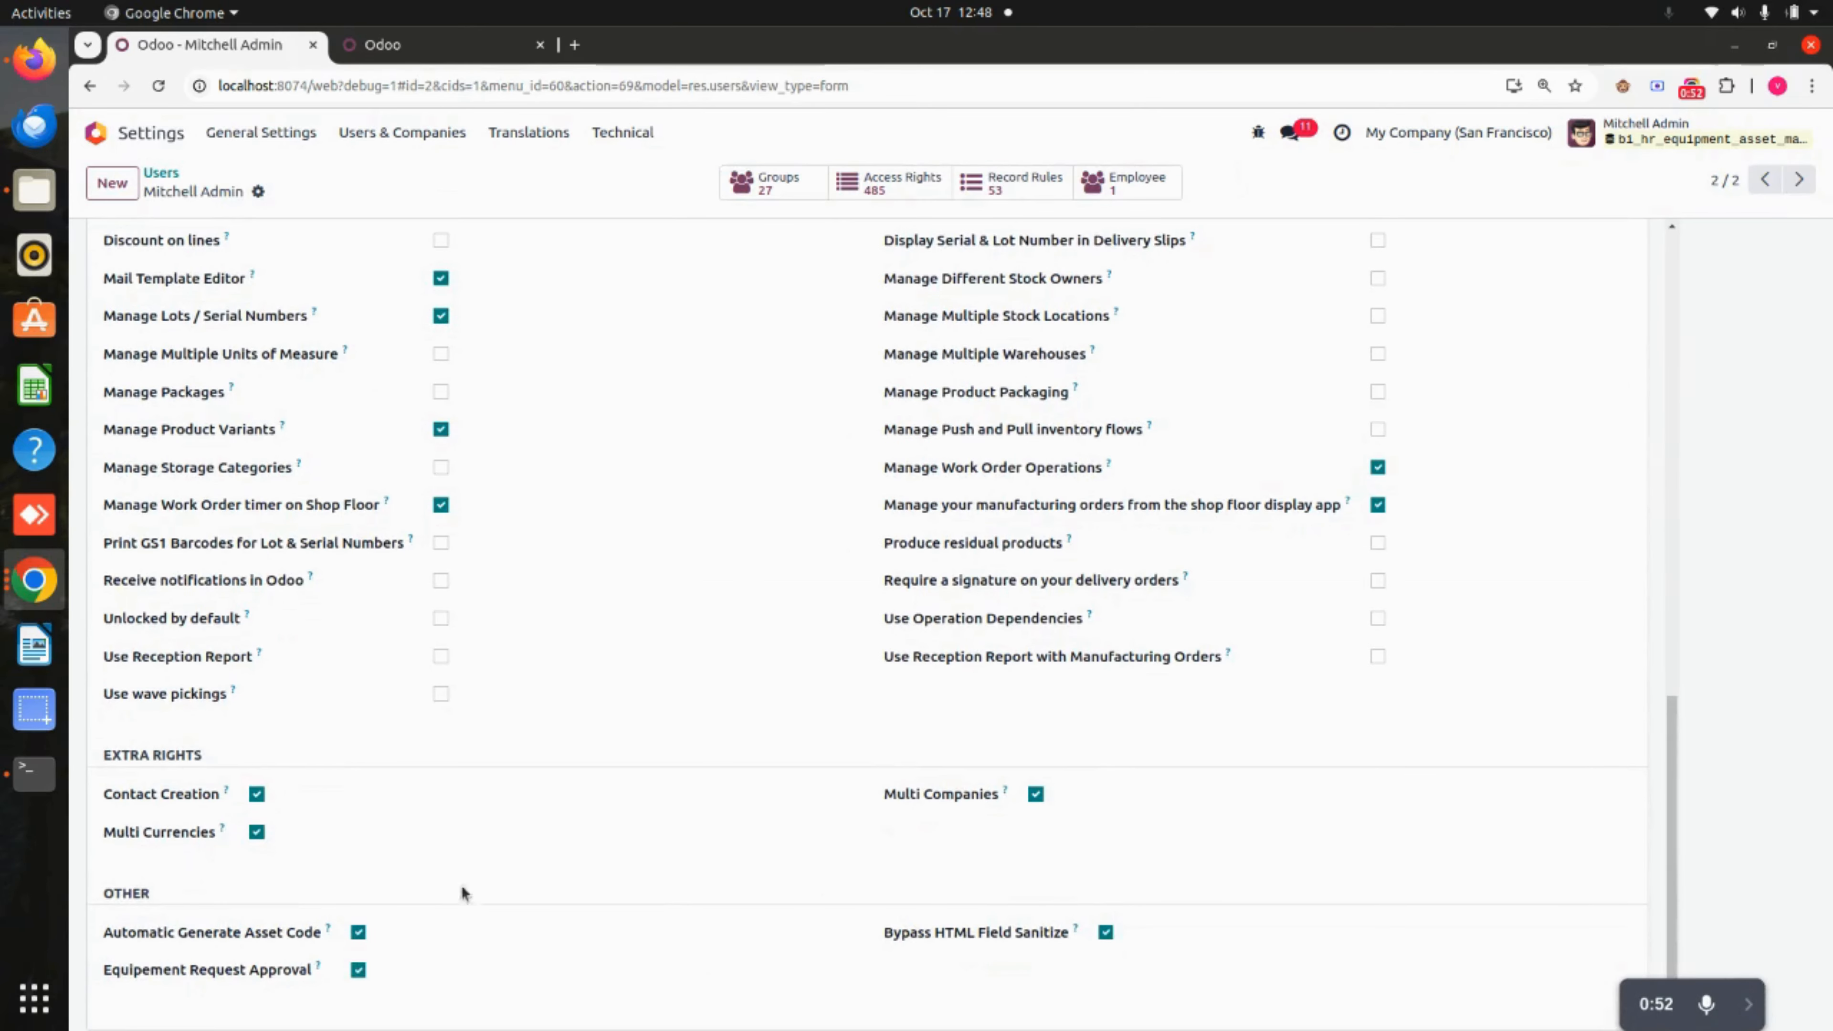
{"action": "left_click_drag", "start_coordinate": [161, 898], "coordinate": [97, 903]}
{"action": "left_click", "coordinate": [242, 896]}
{"action": "left_click", "coordinate": [107, 147]}
Start a new equipment request in the Maintenance app.
{"action": "left_click", "coordinate": [1297, 360]}
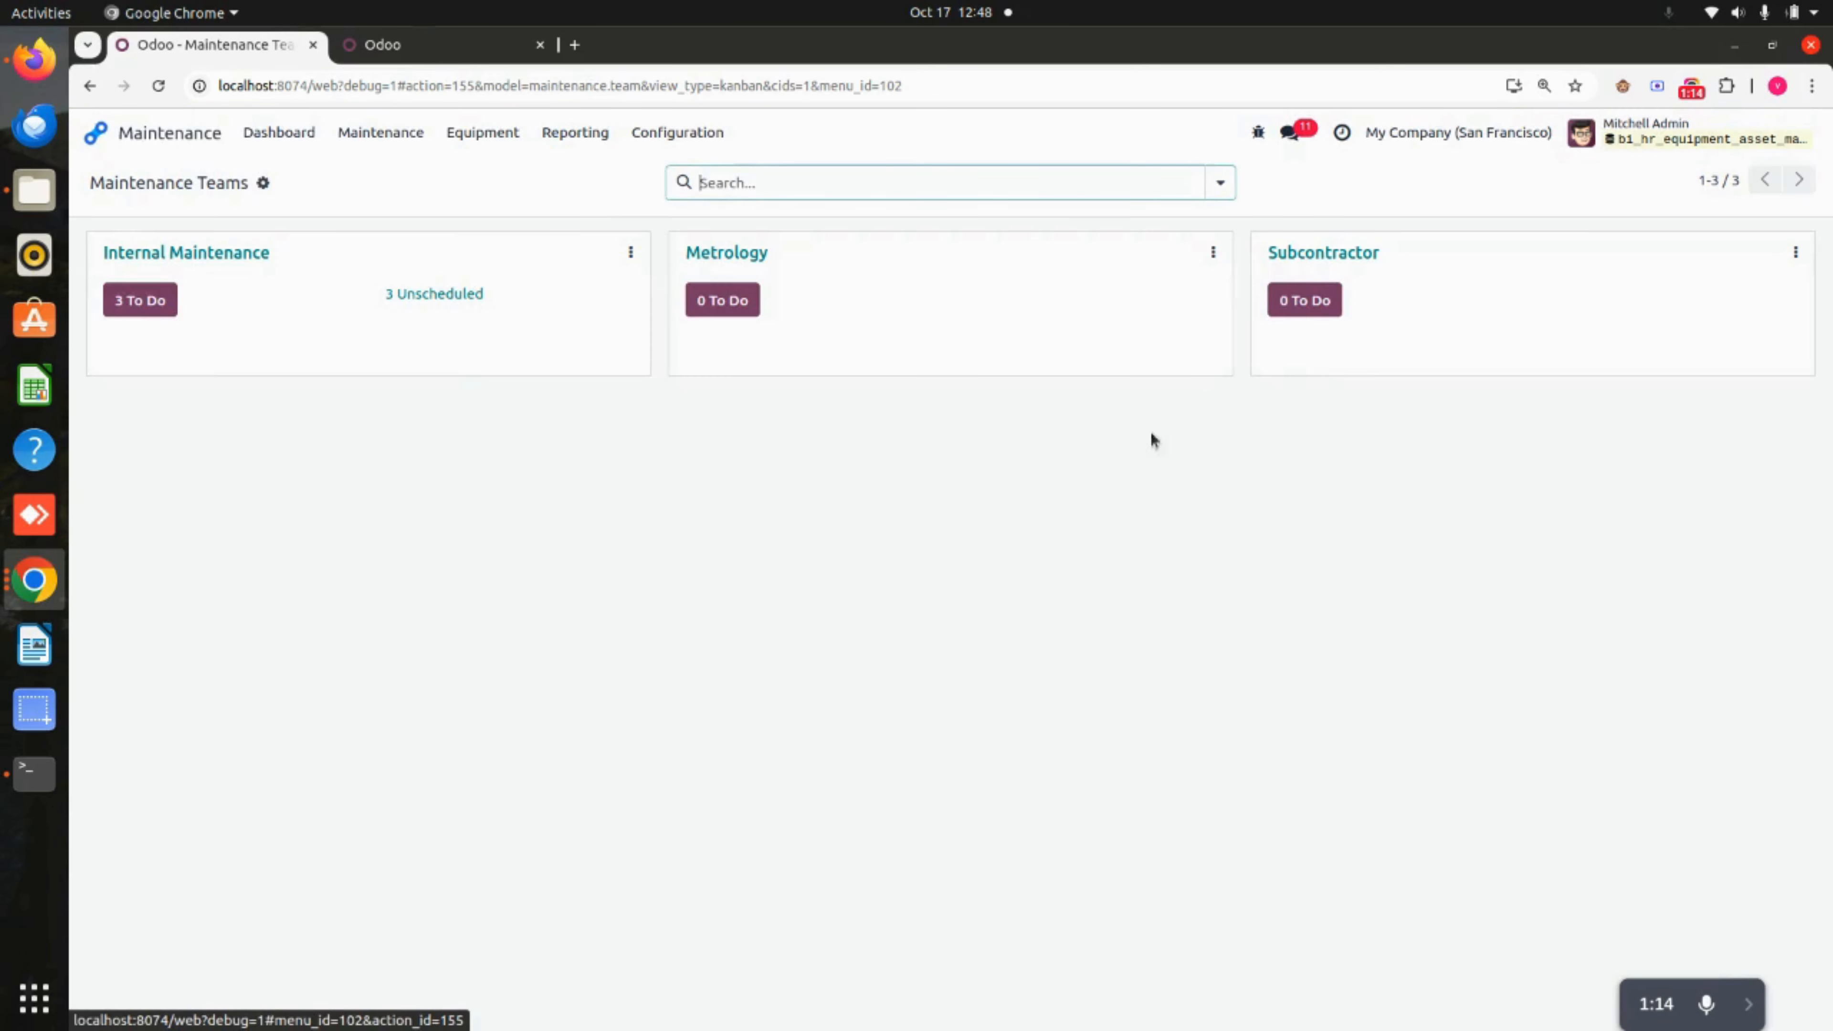
{"action": "left_click", "coordinate": [481, 131]}
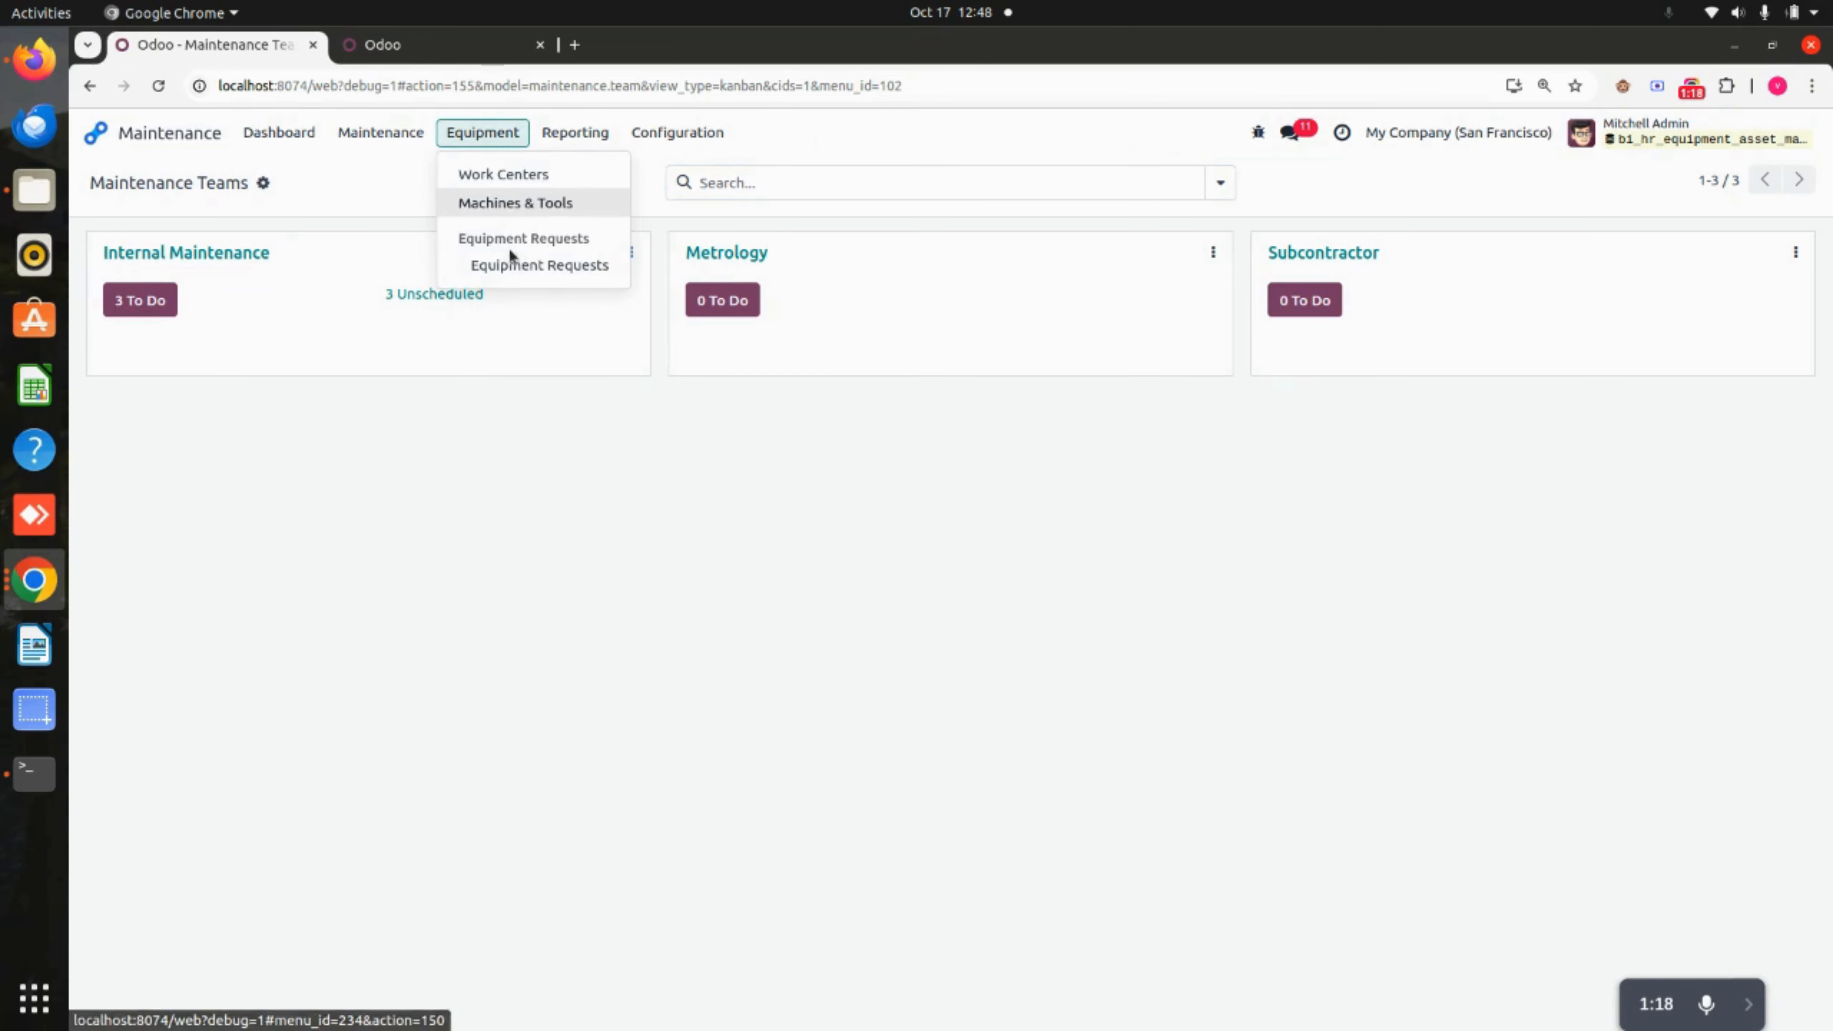
{"action": "left_click", "coordinate": [545, 265]}
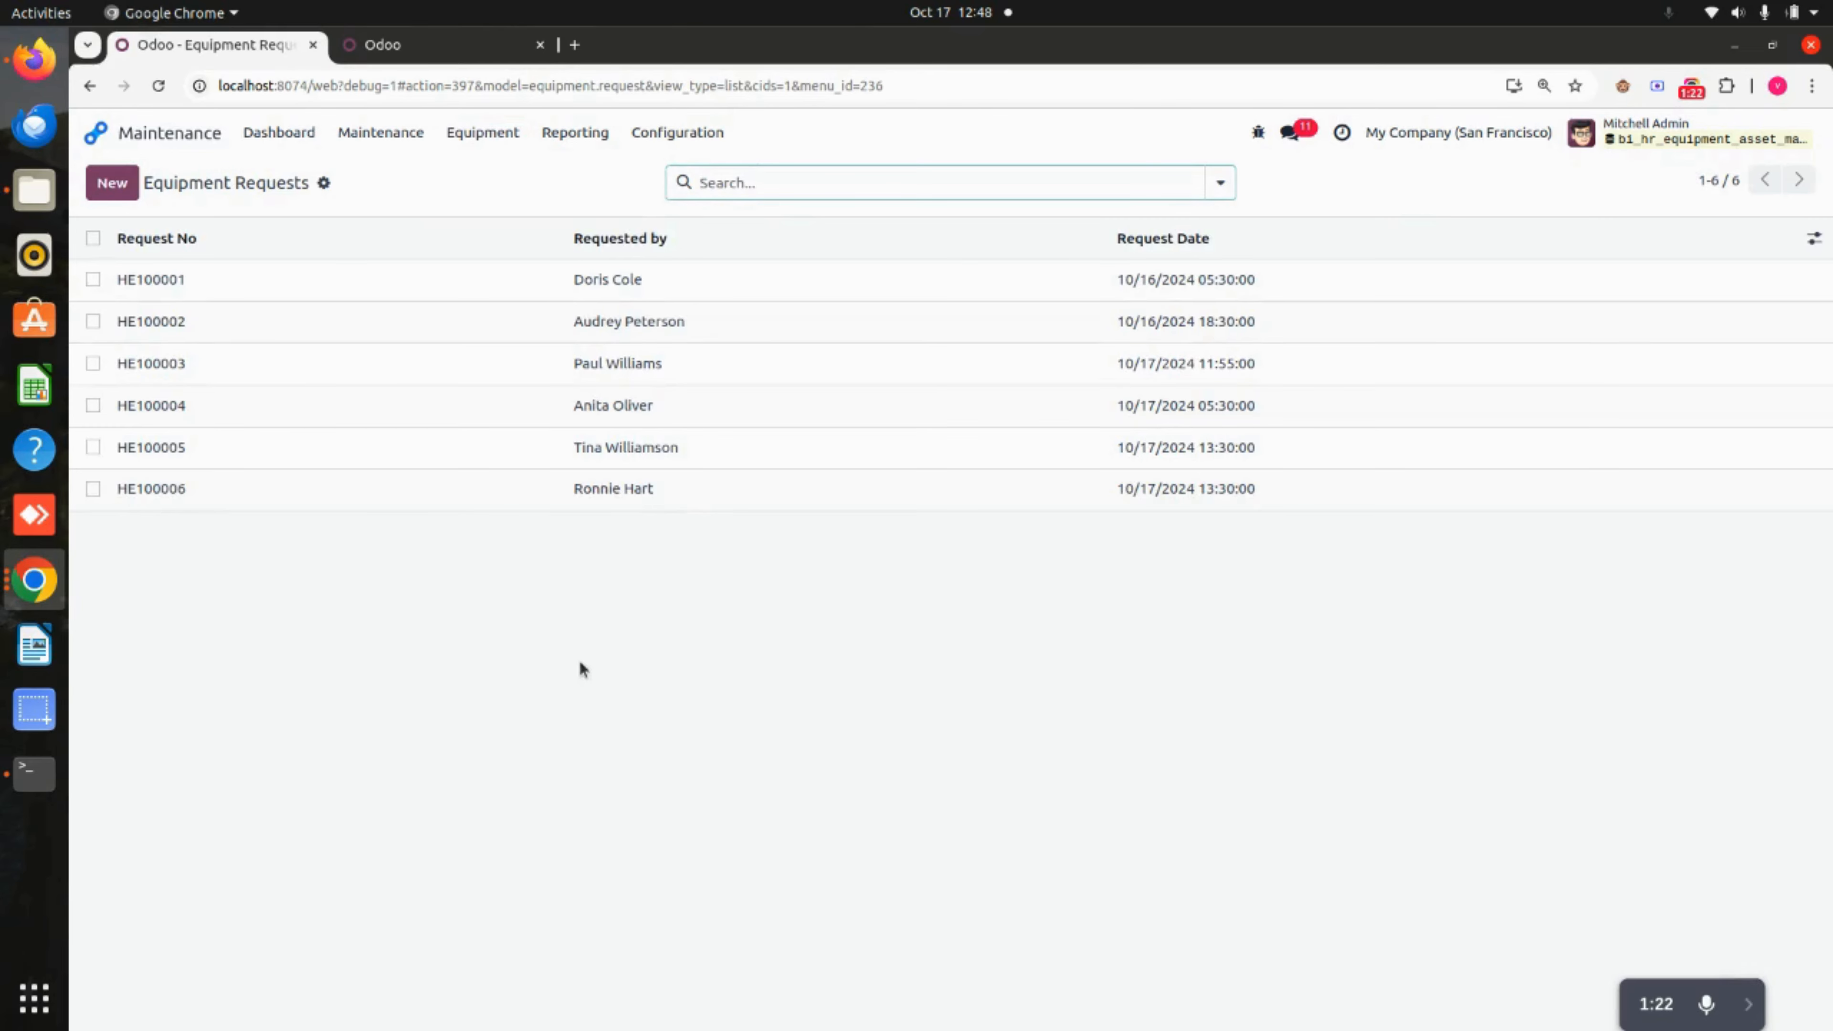
{"action": "left_click", "coordinate": [112, 183]}
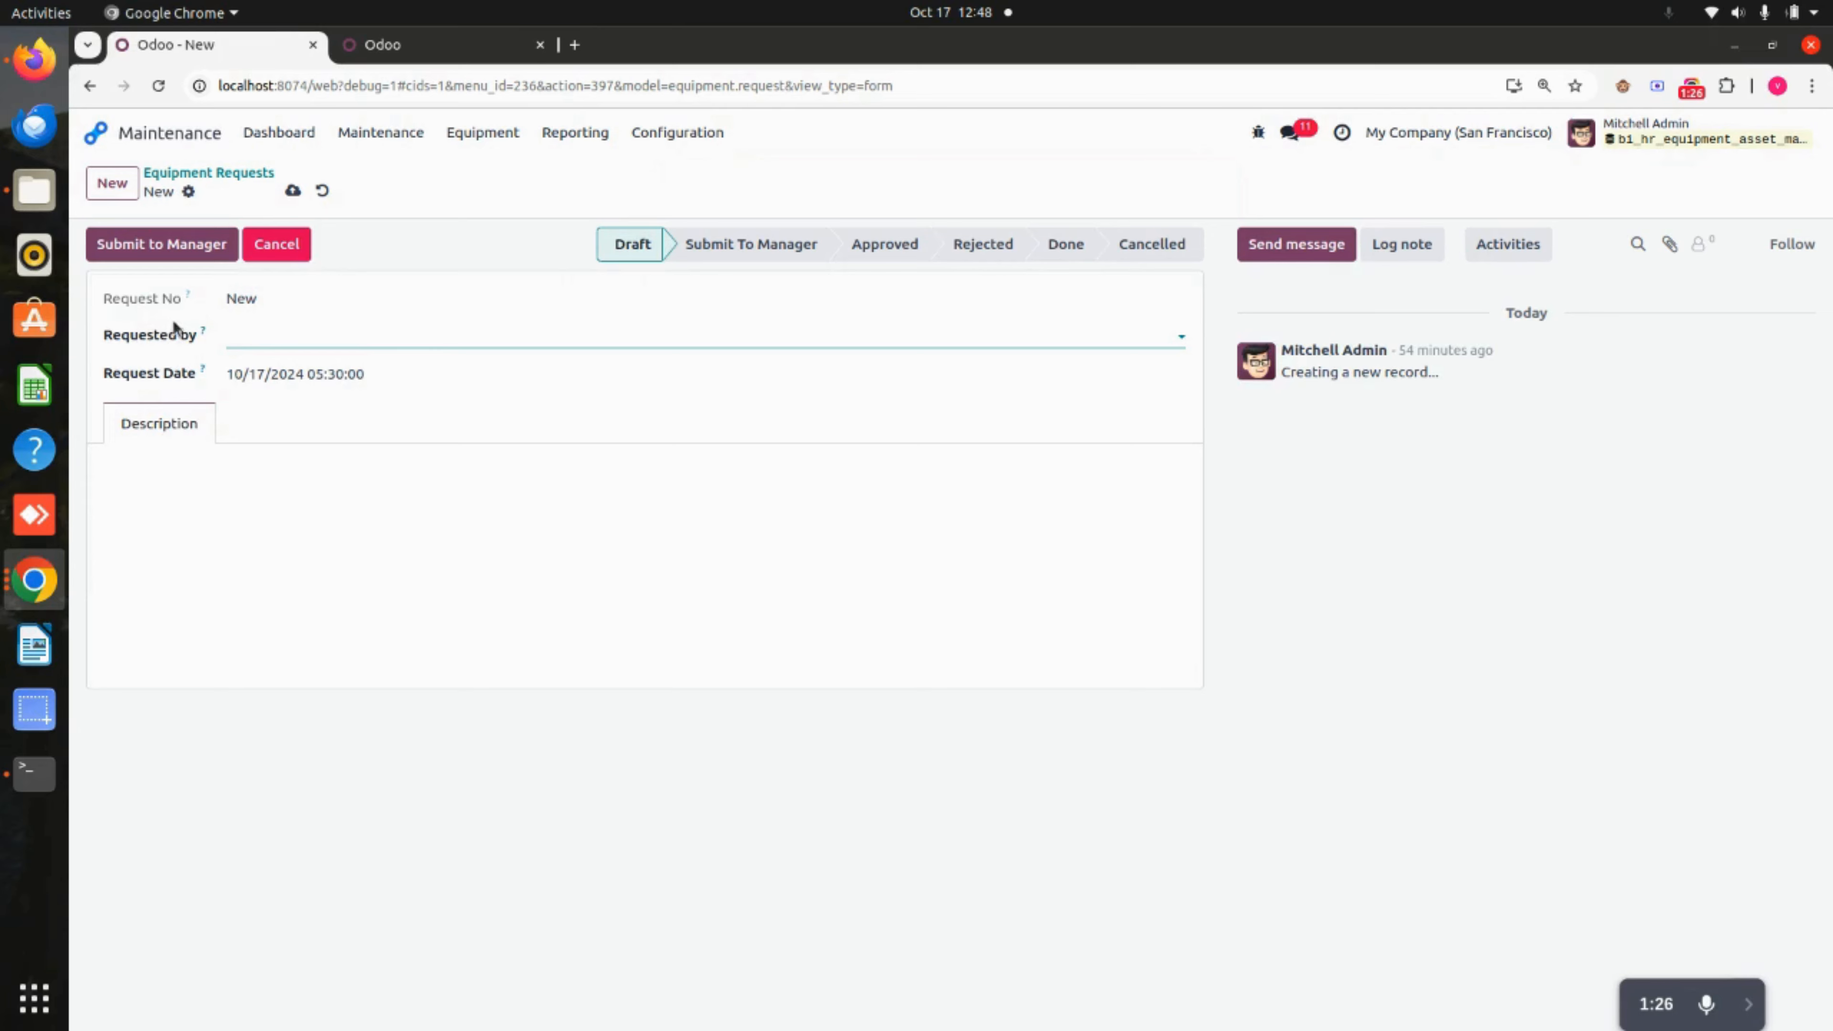
Set Requested by to an employee chosen from the full employee search list.
{"action": "left_click_drag", "start_coordinate": [215, 303], "coordinate": [388, 320]}
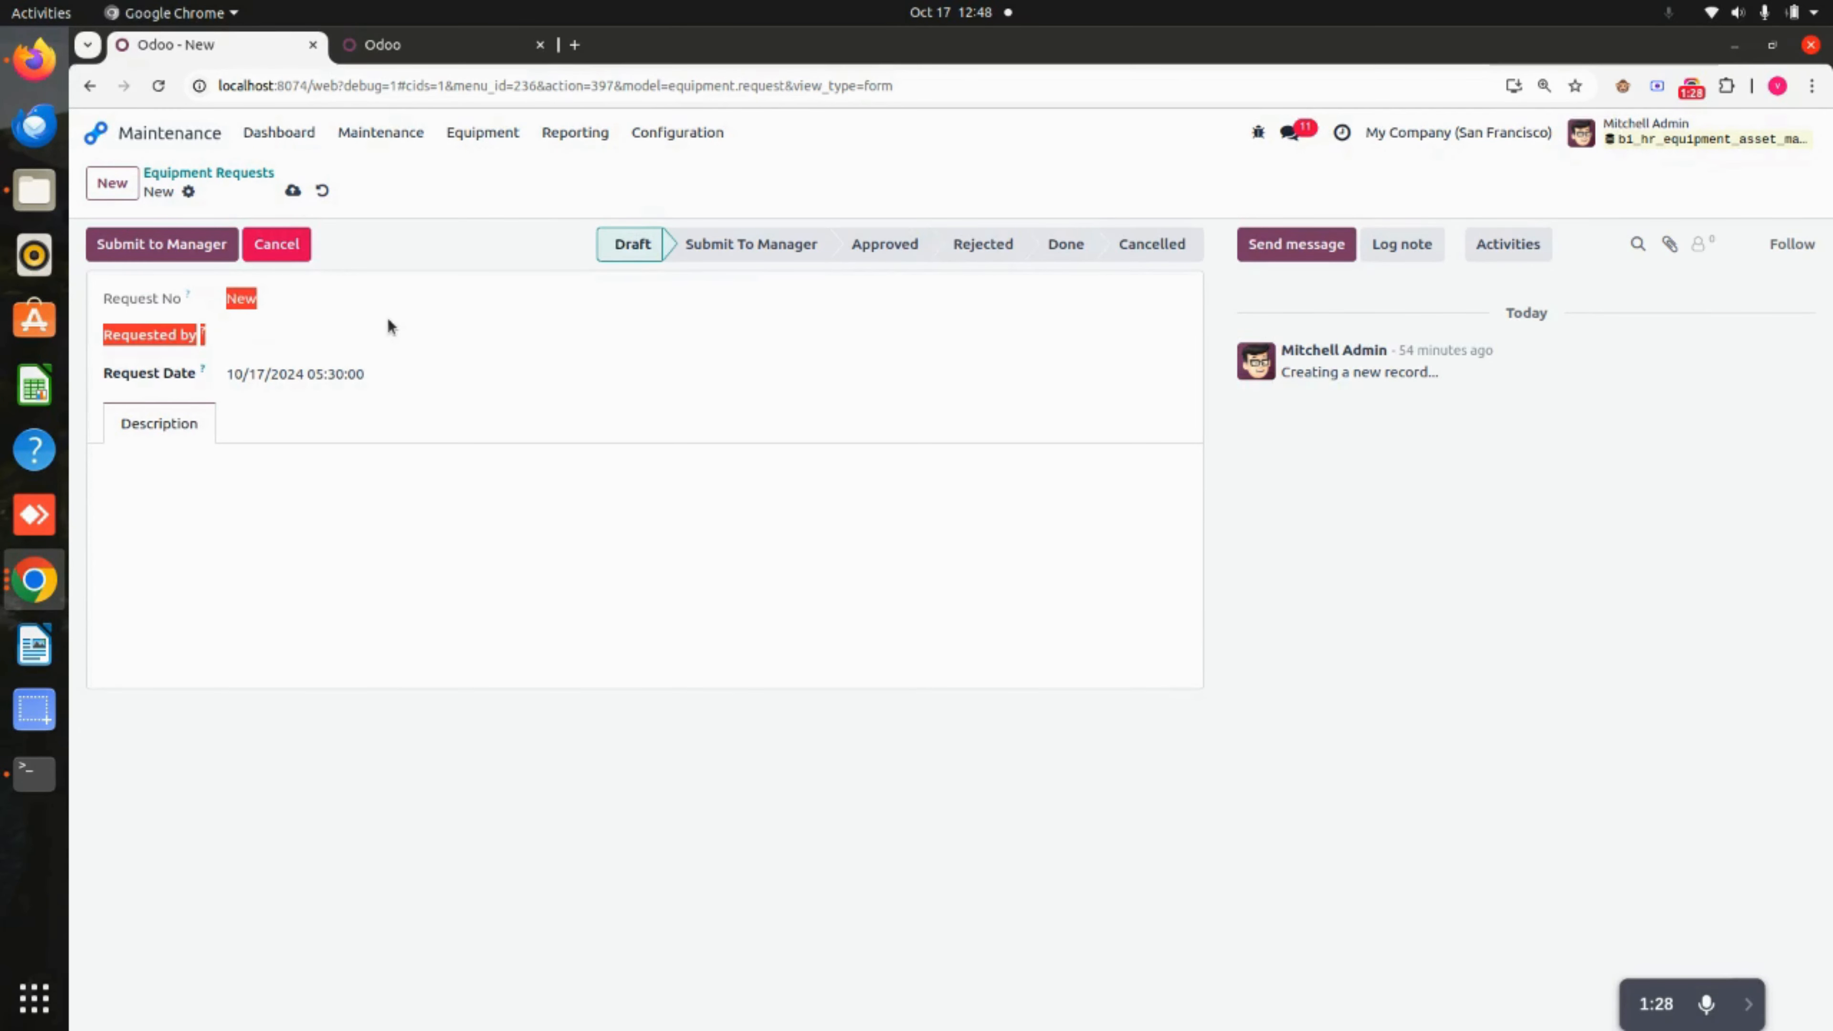
{"action": "left_click", "coordinate": [388, 320]}
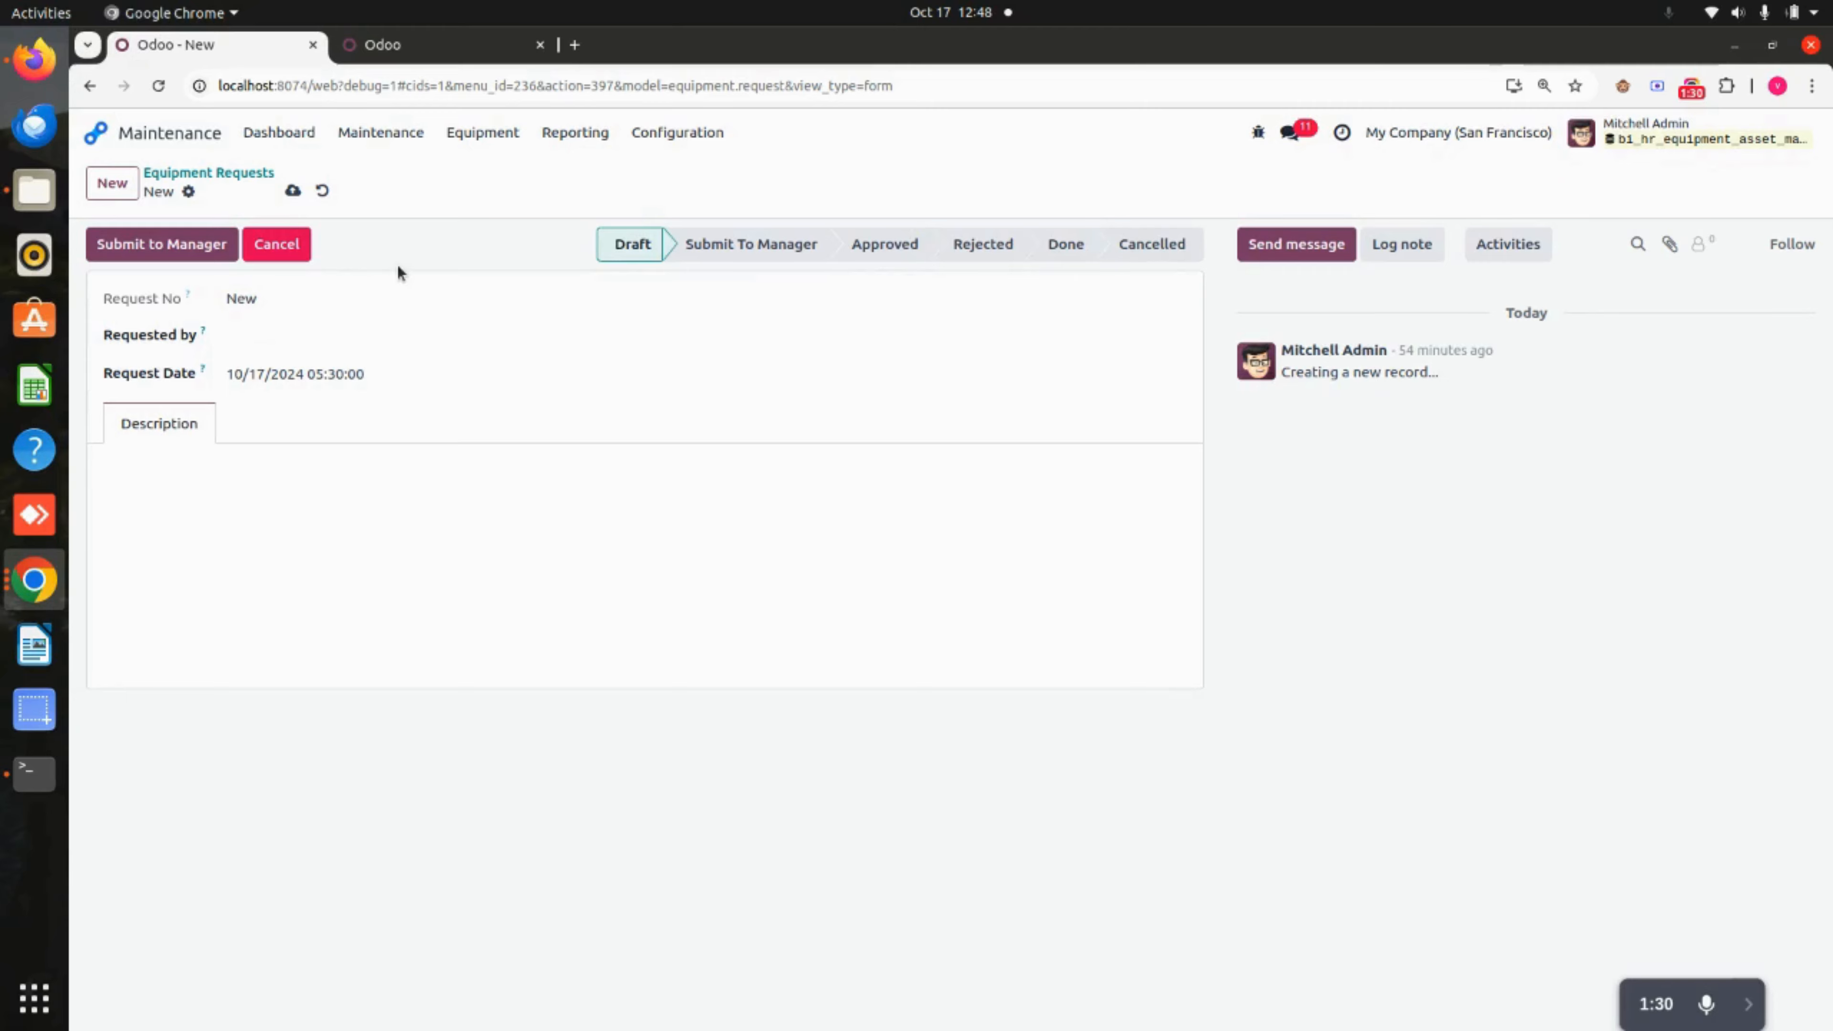
{"action": "left_click", "coordinate": [295, 334]}
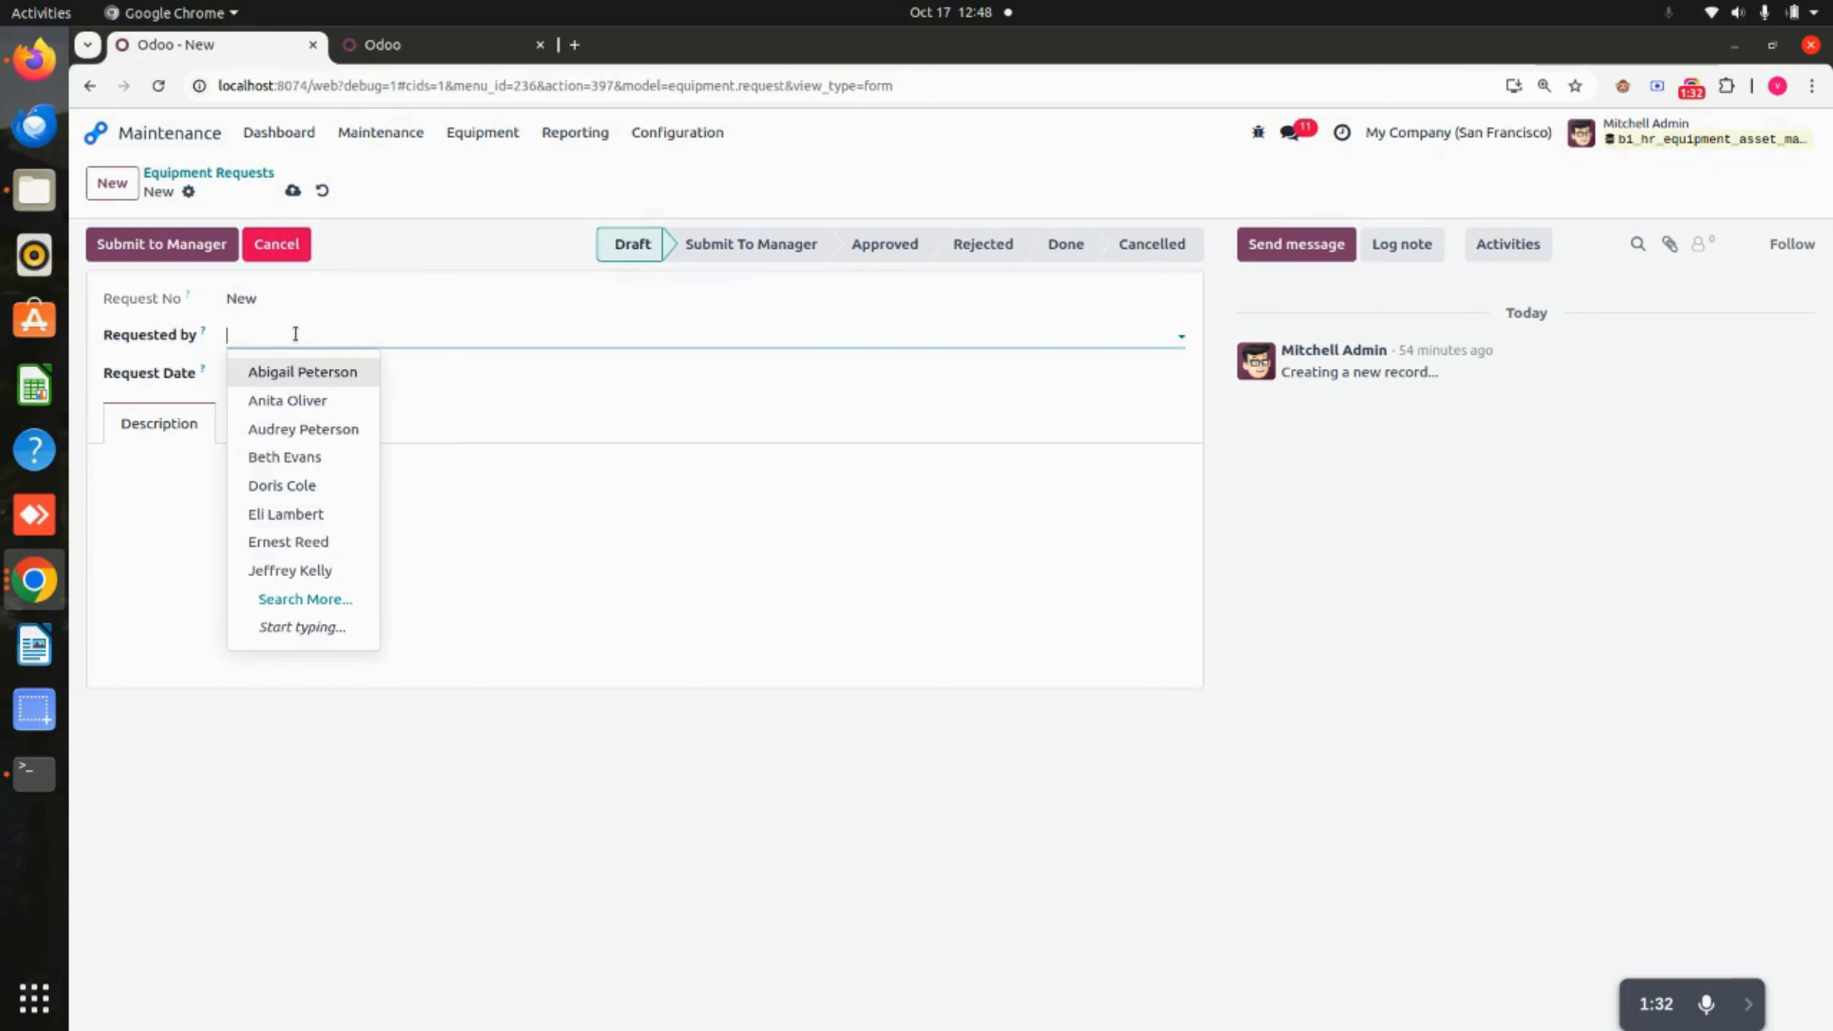
{"action": "left_click", "coordinate": [339, 599]}
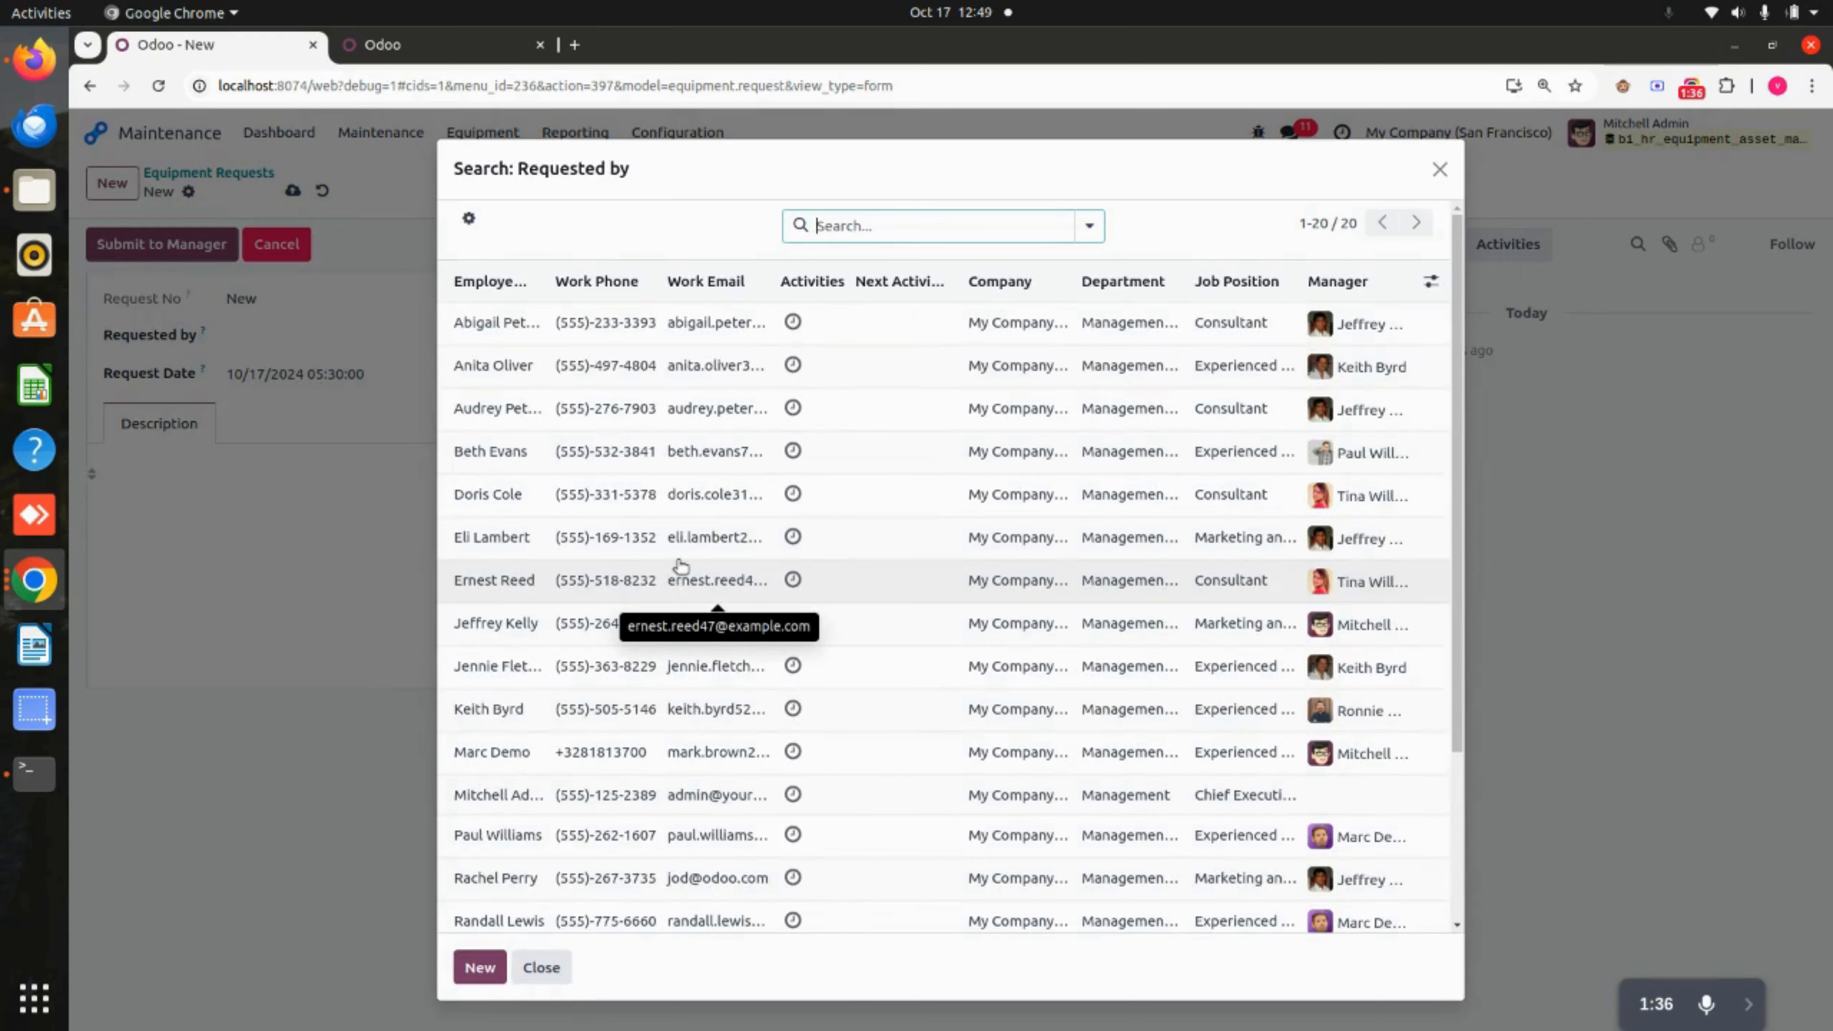
{"action": "scroll", "coordinate": [681, 566], "scroll_direction": "down", "scroll_amount": 3}
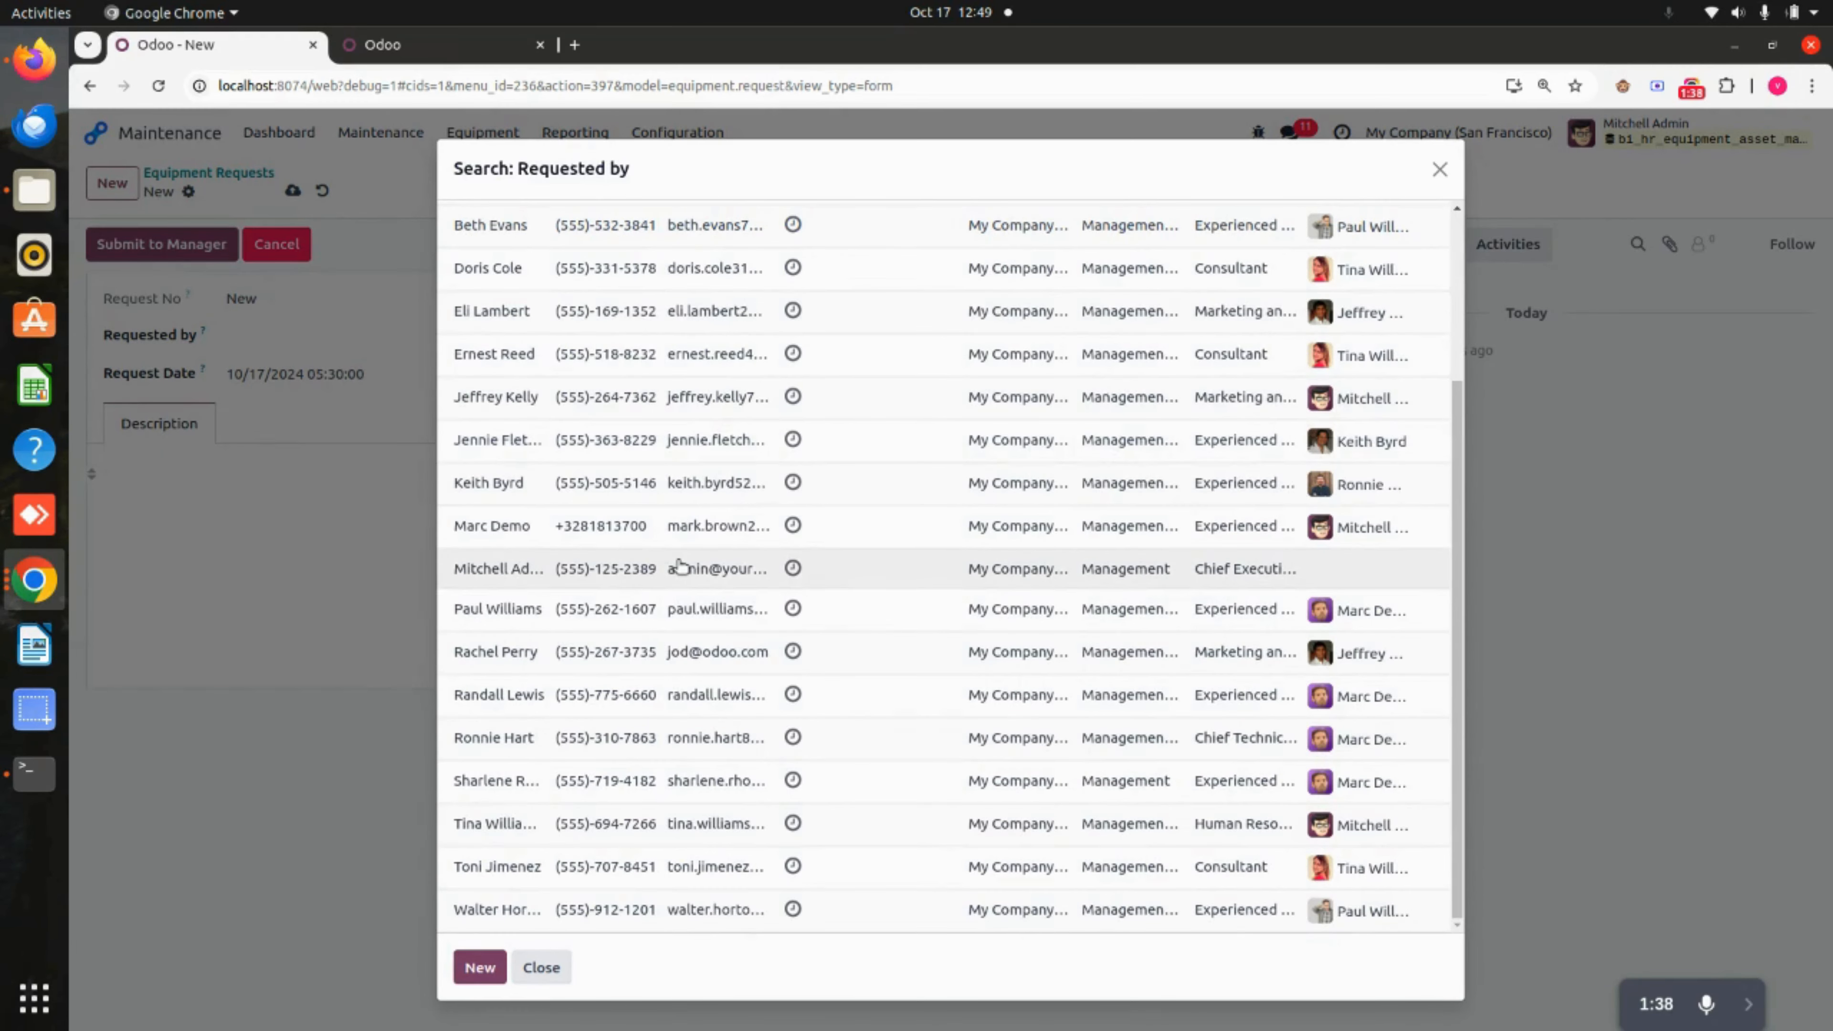
{"action": "left_click", "coordinate": [508, 654]}
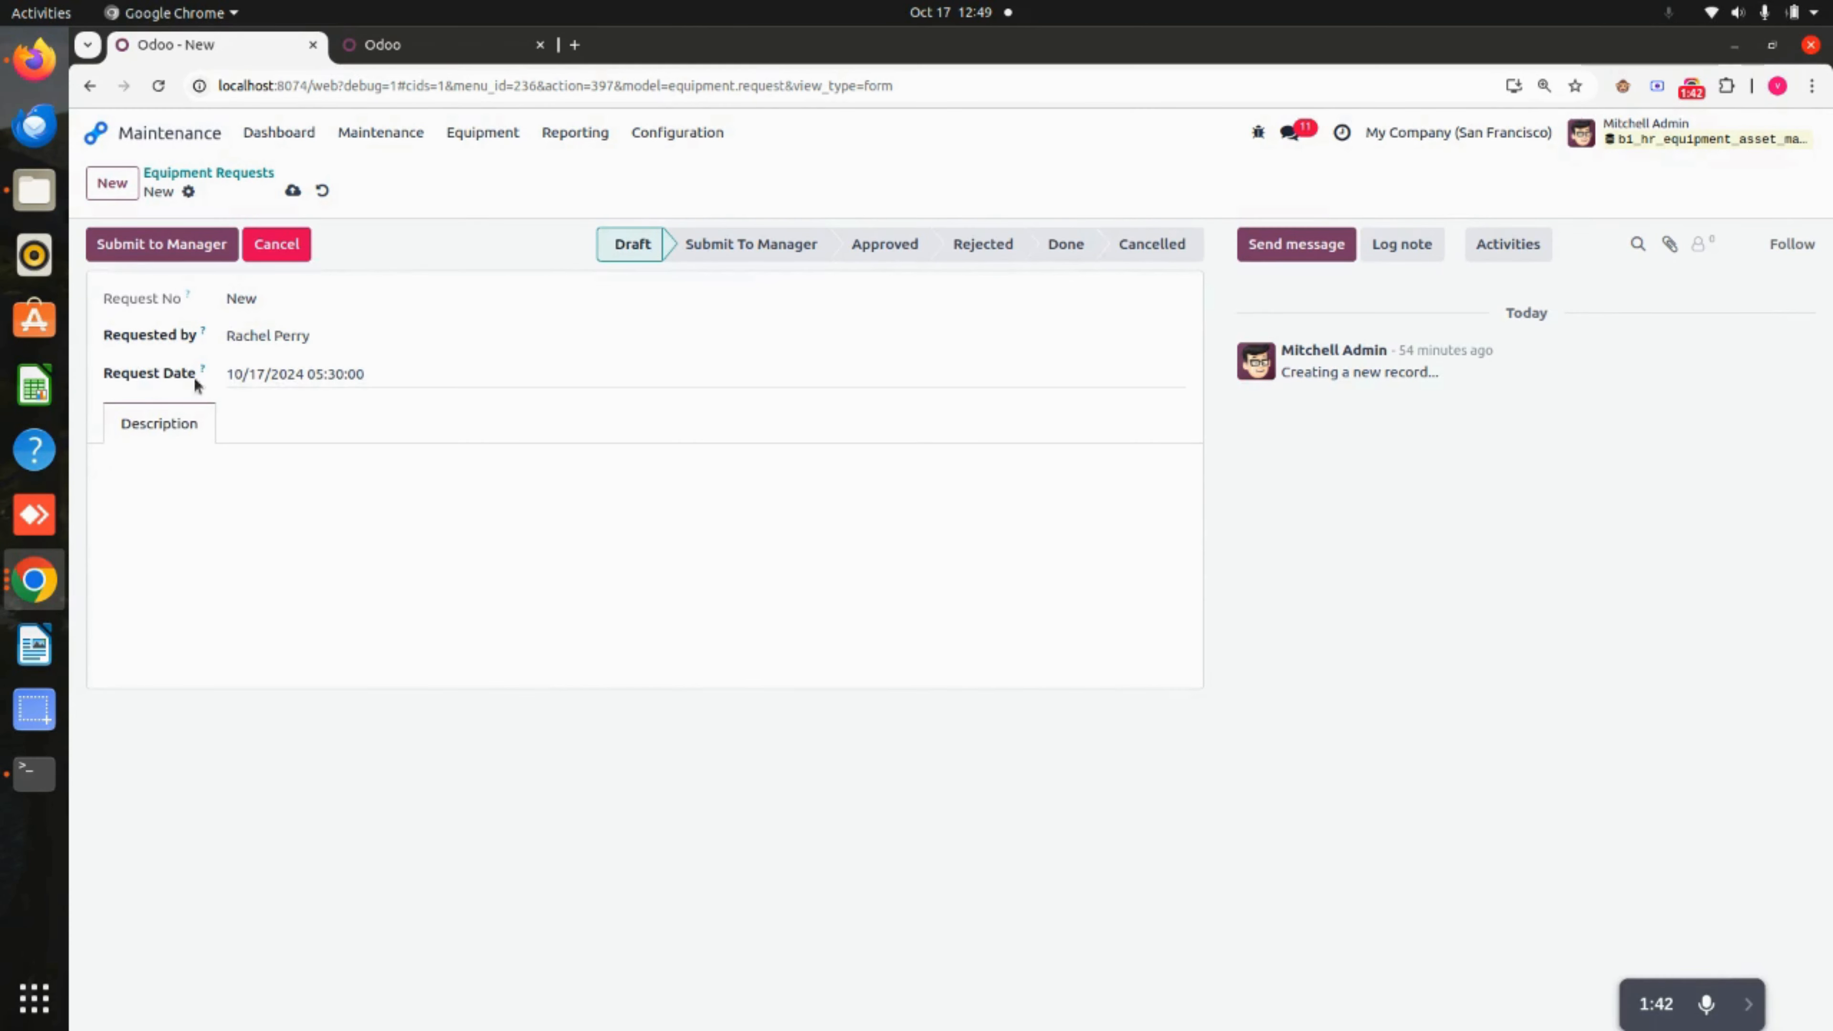
Set the request date to 10/18/2024 10:30:00.
{"action": "left_click", "coordinate": [326, 381]}
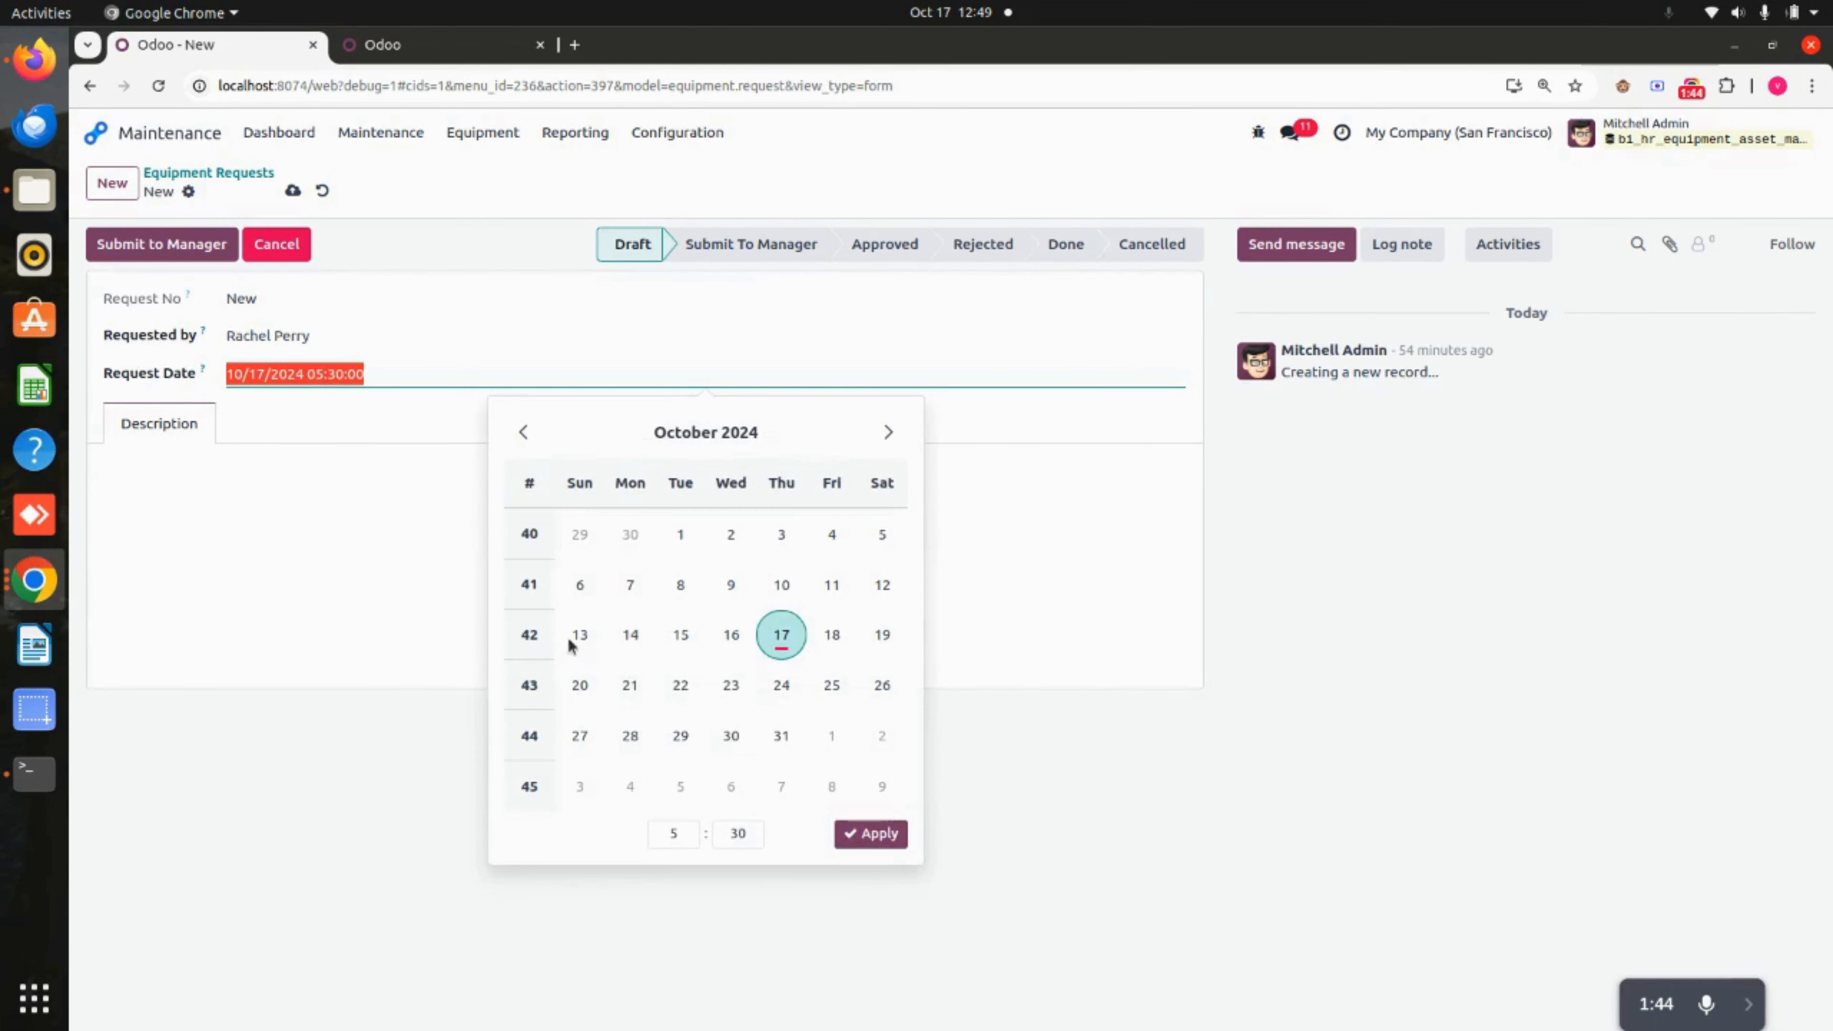
{"action": "left_click", "coordinate": [818, 635]}
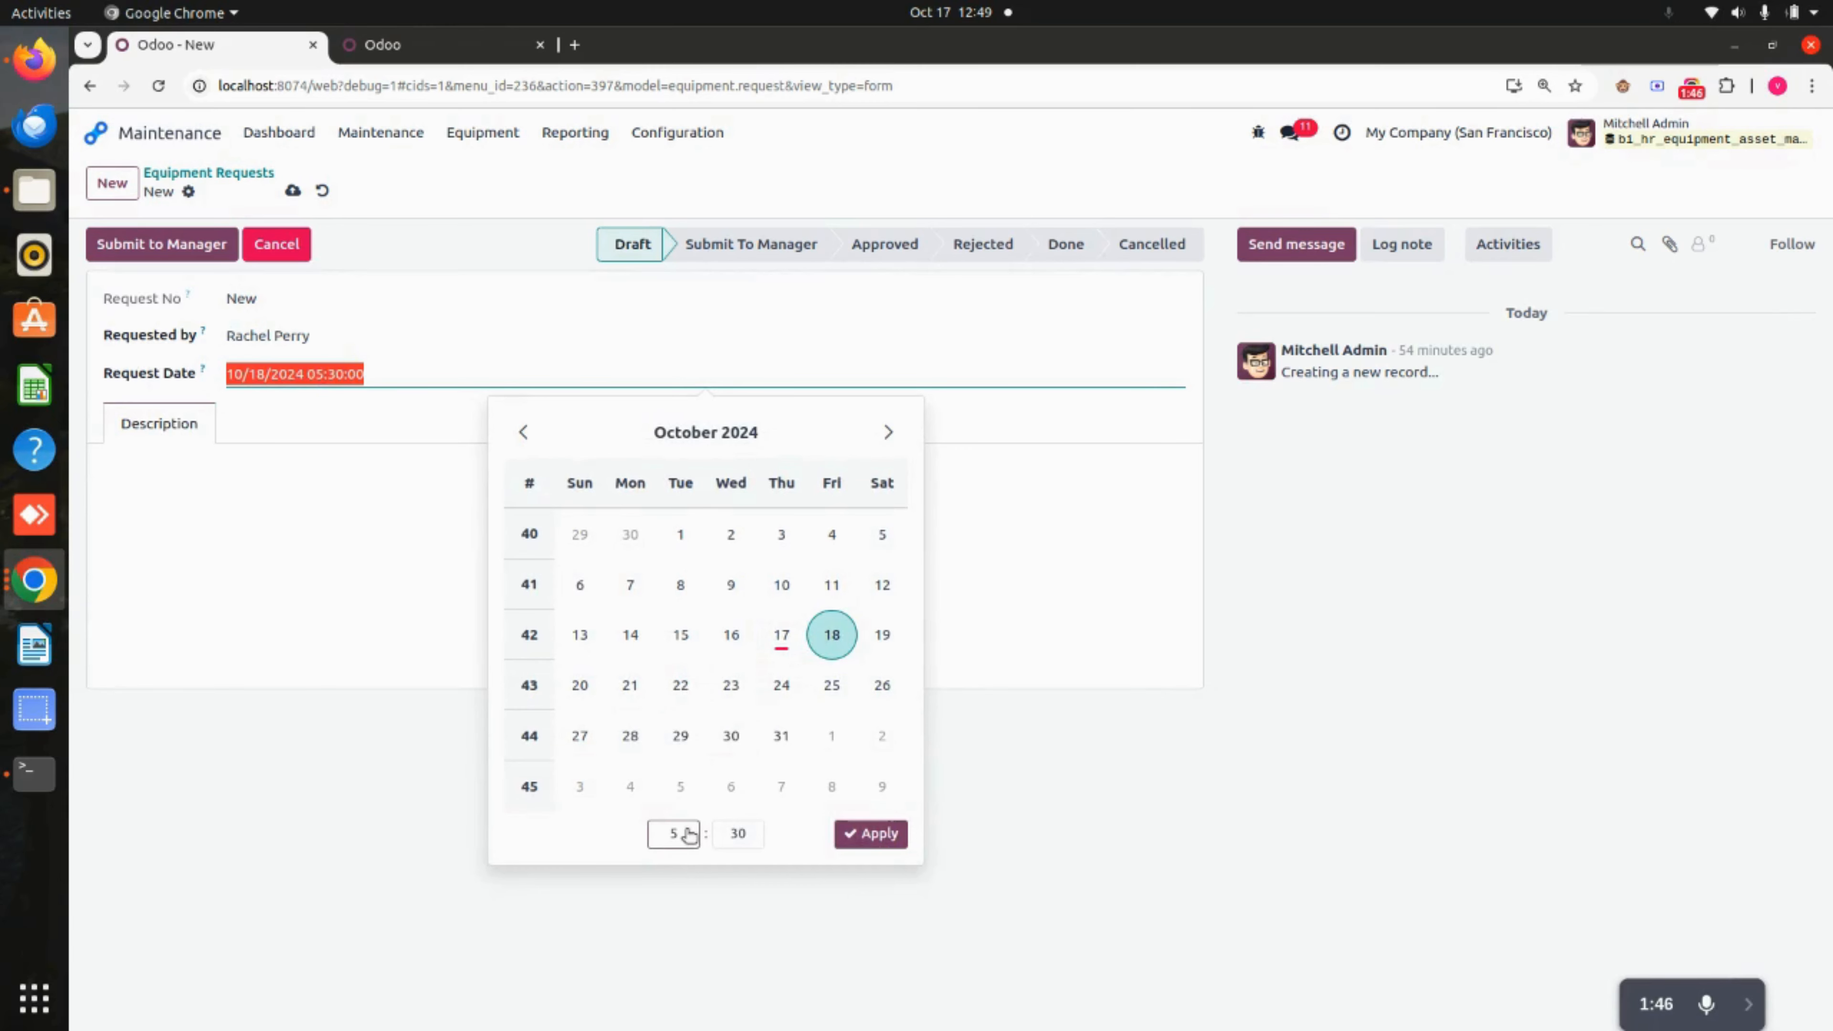
{"action": "left_click", "coordinate": [665, 834]}
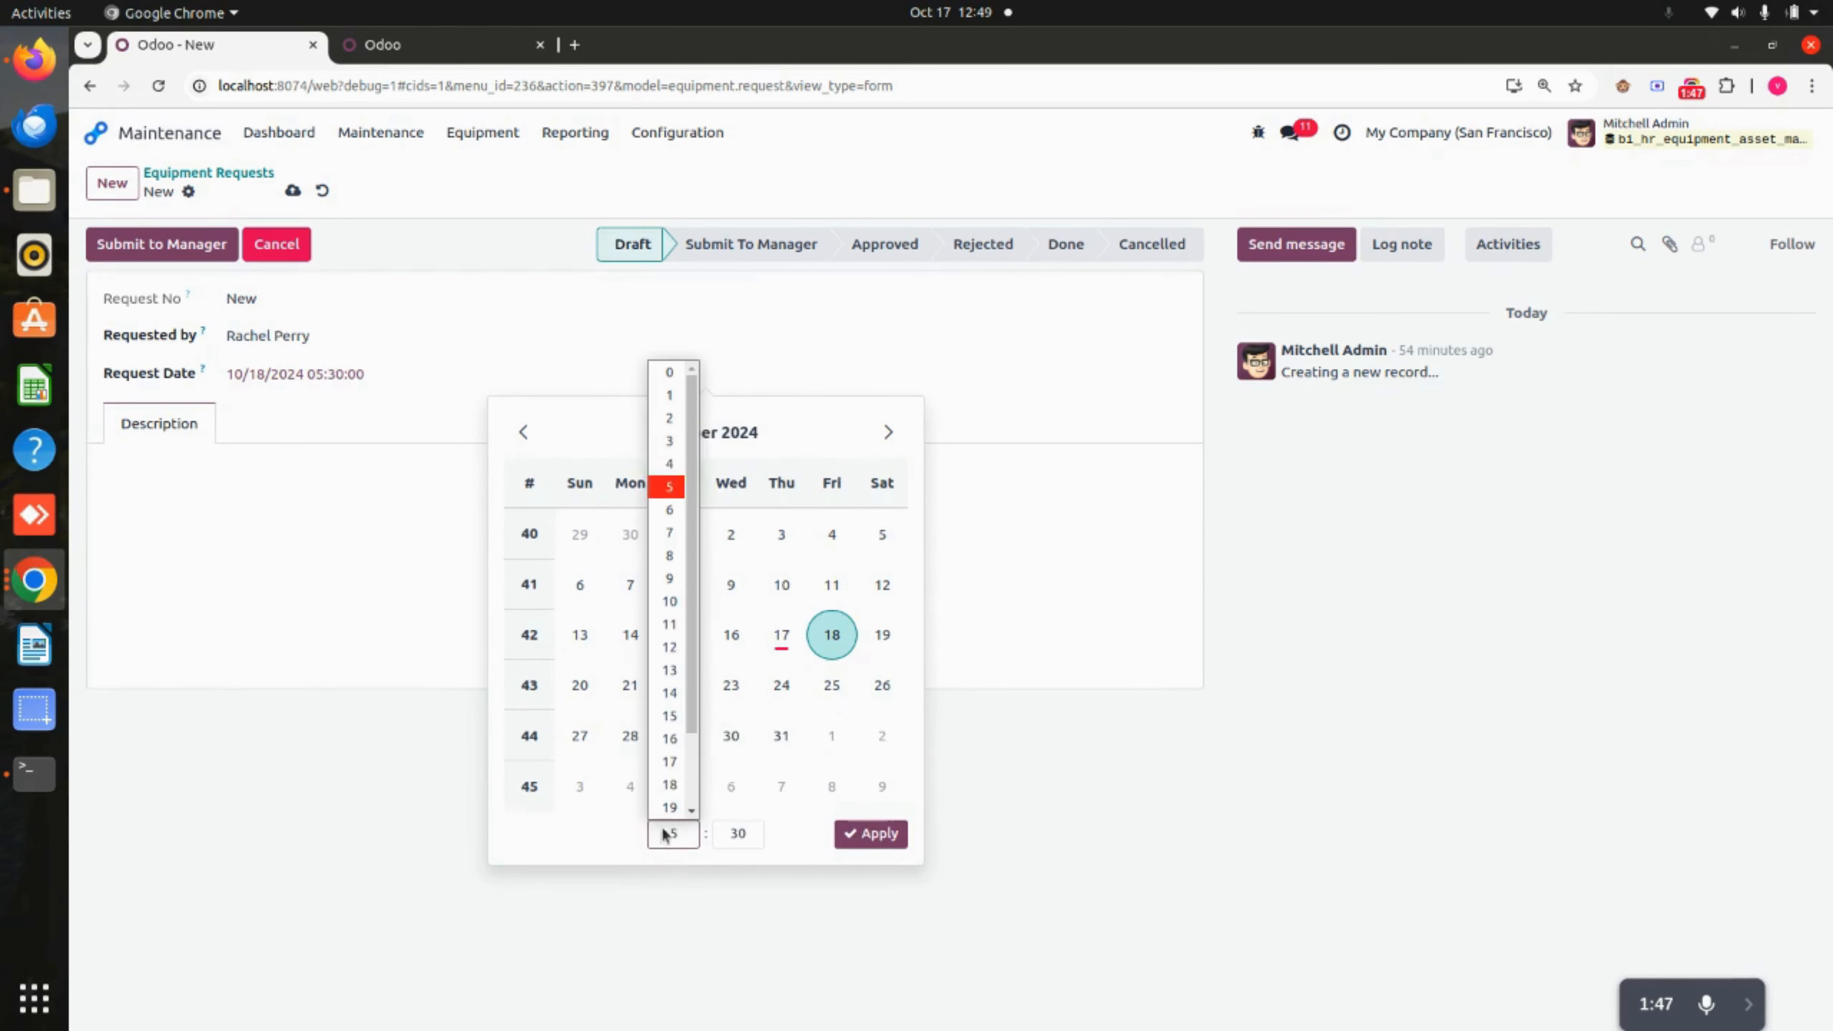
{"action": "left_click", "coordinate": [670, 601]}
{"action": "left_click", "coordinate": [857, 836]}
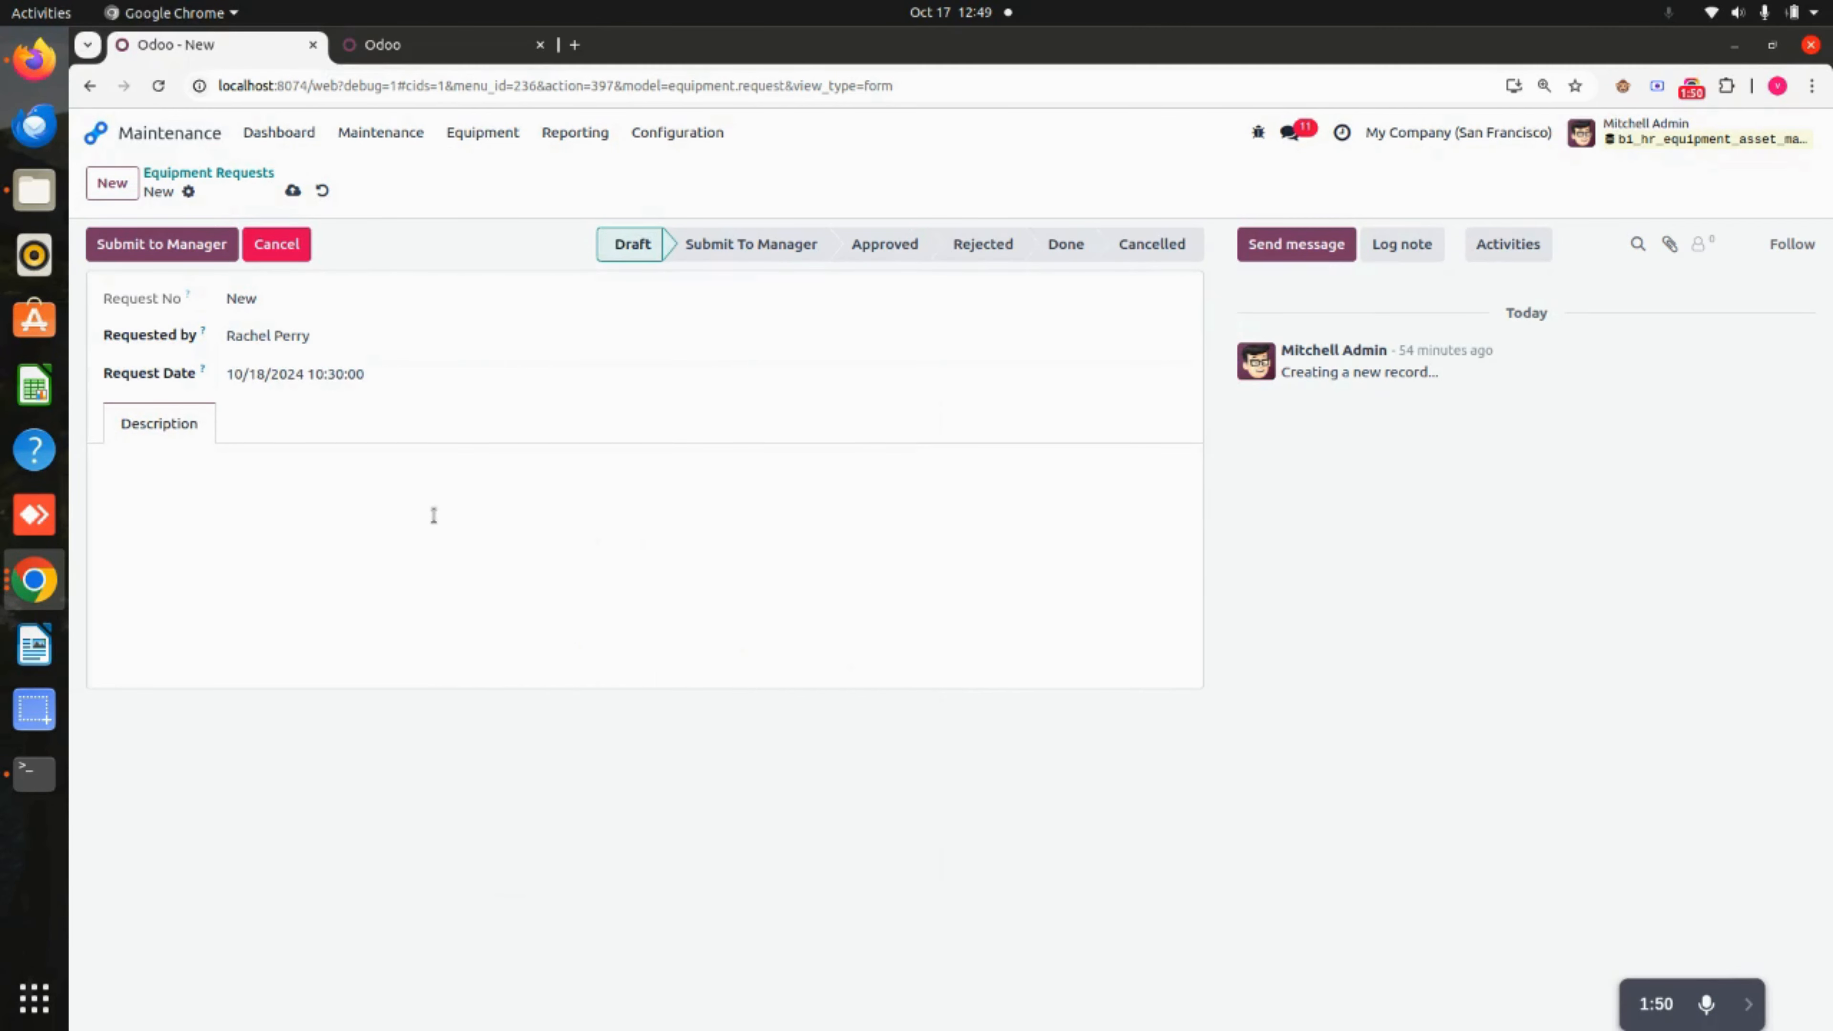
{"action": "left_click", "coordinate": [245, 485]}
Describe the request as 'I need a new laptop and a charger', save it, and submit to manager.
{"action": "type", "text": "I need a new laptop and"}
{"action": "key", "text": "BackSpace"}
{"action": "key", "text": "BackSpace"}
{"action": "key", "text": "BackSpace"}
{"action": "type", "text": "and a charger"}
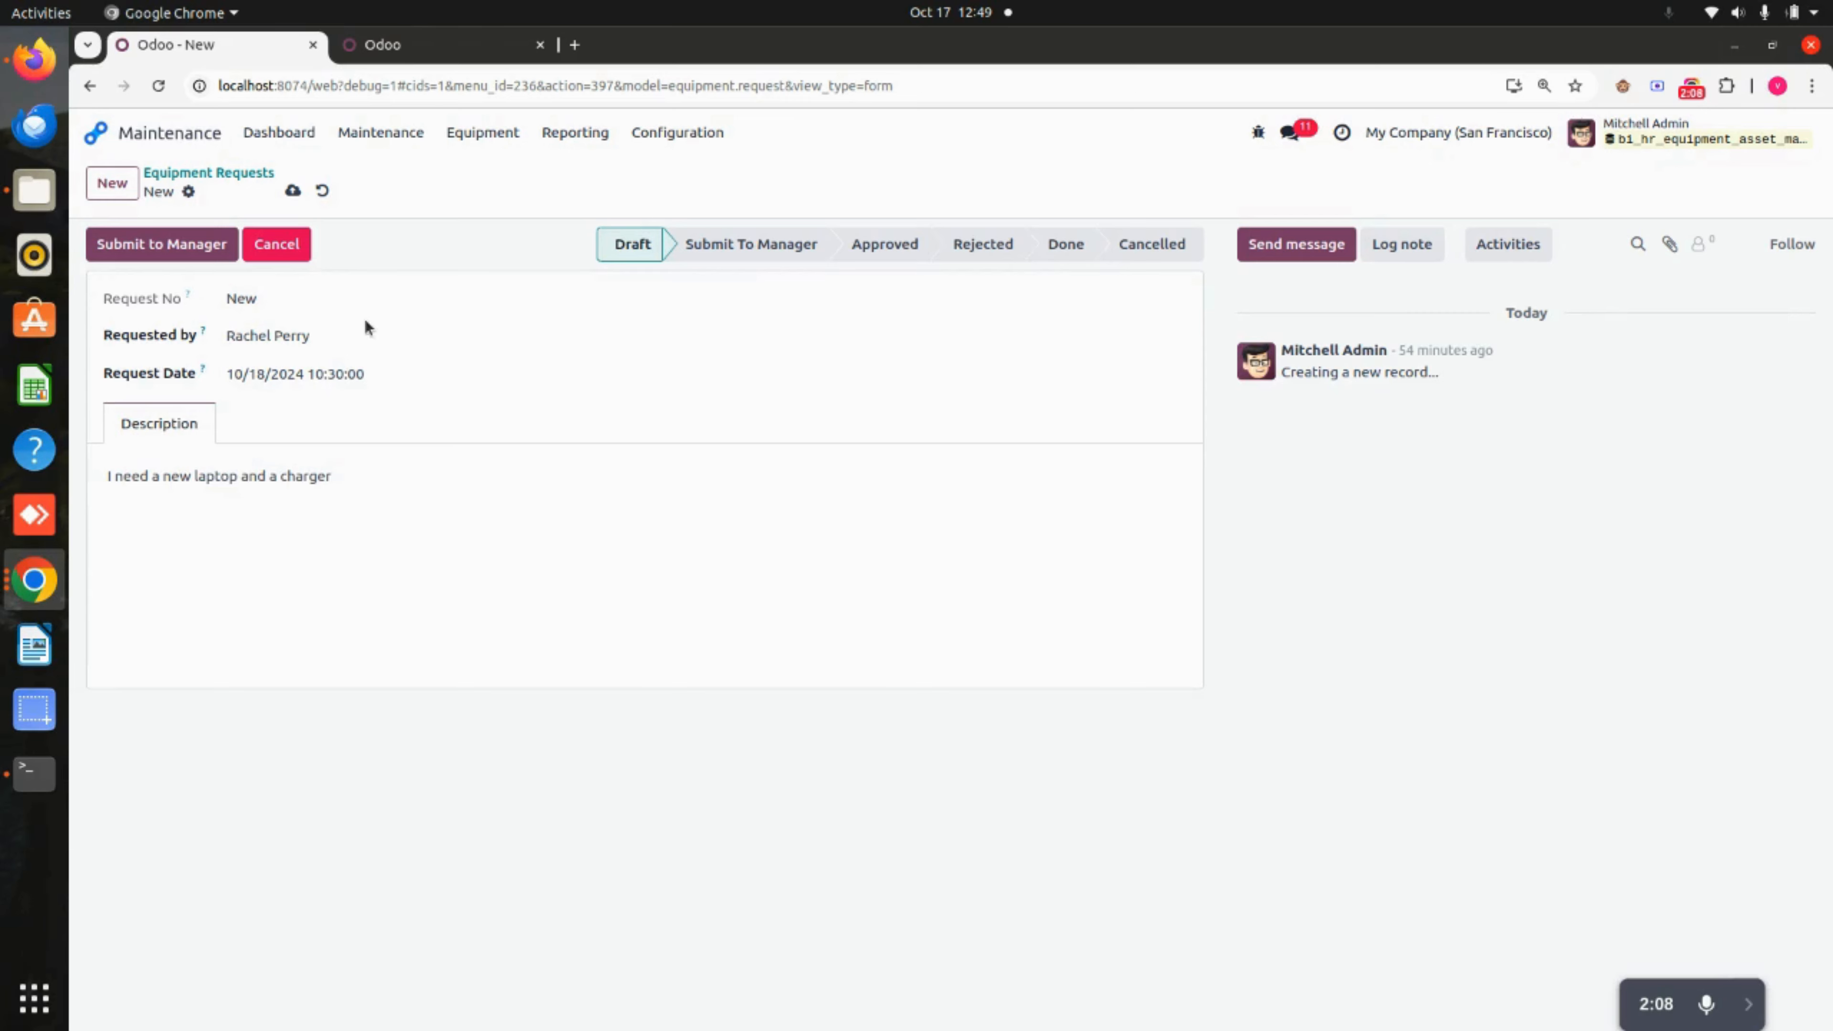
{"action": "left_click", "coordinate": [291, 190]}
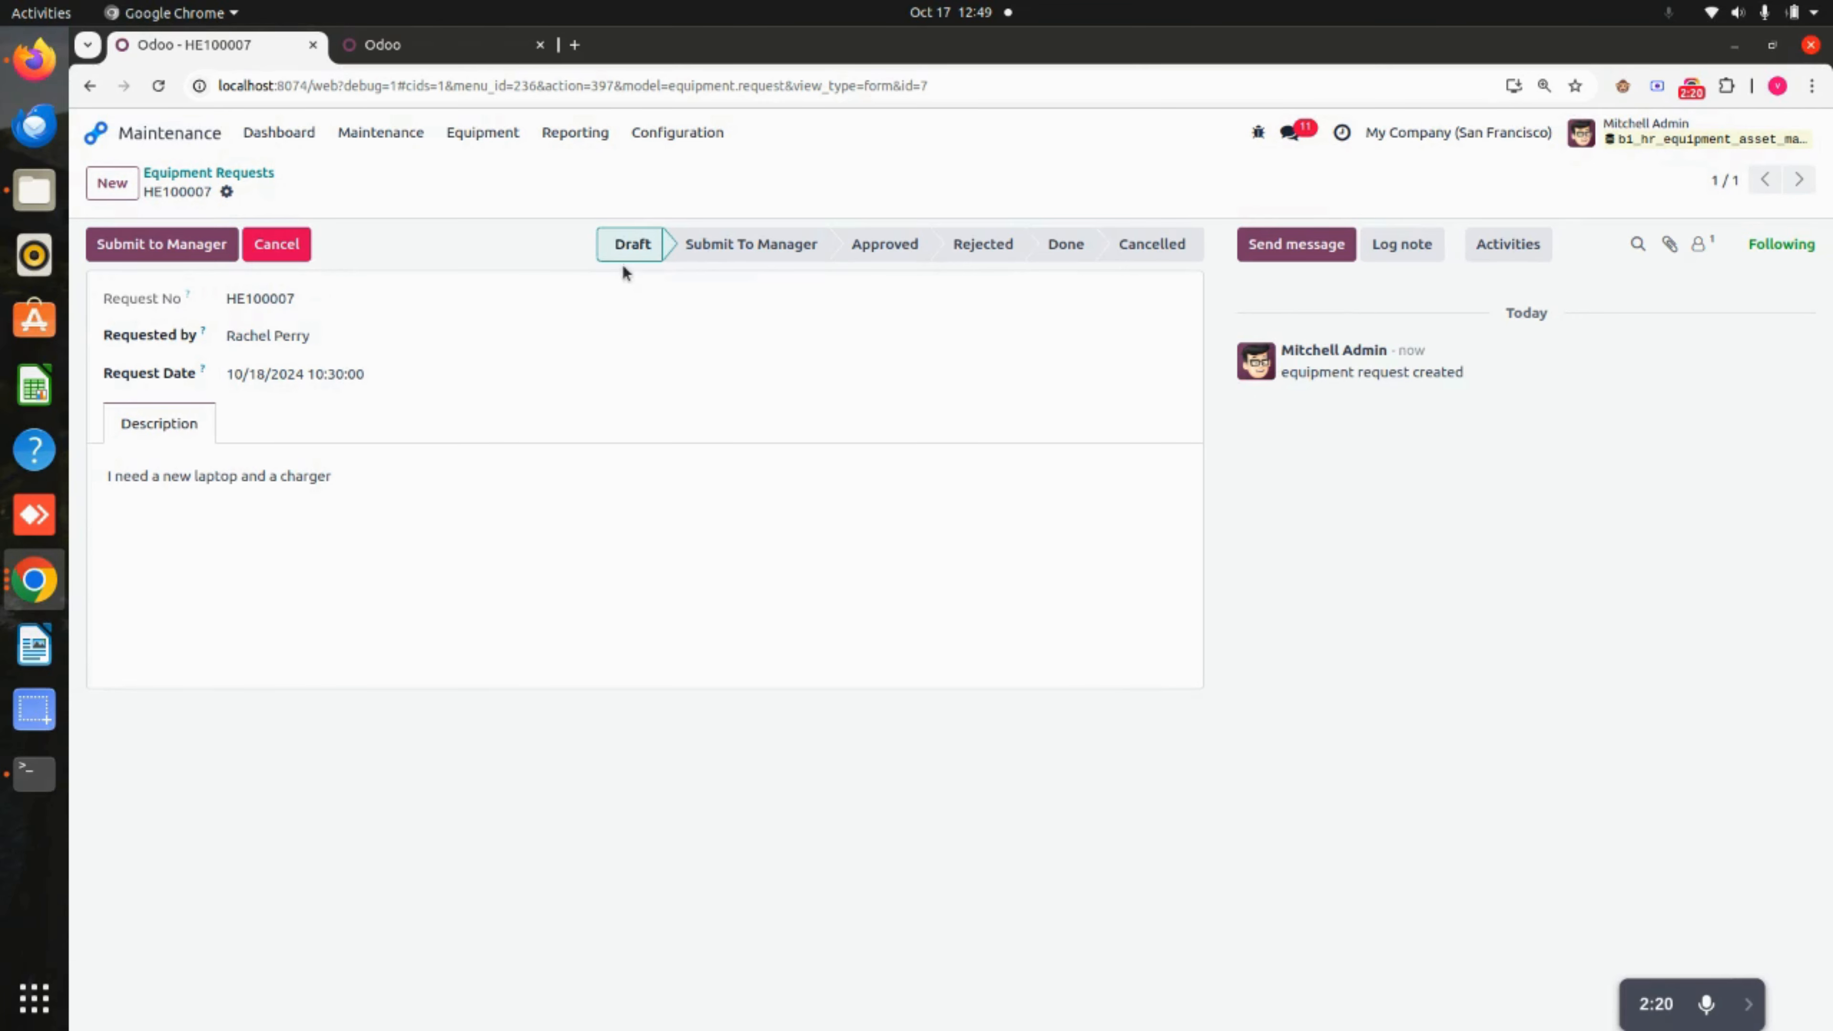
{"action": "left_click", "coordinate": [160, 249]}
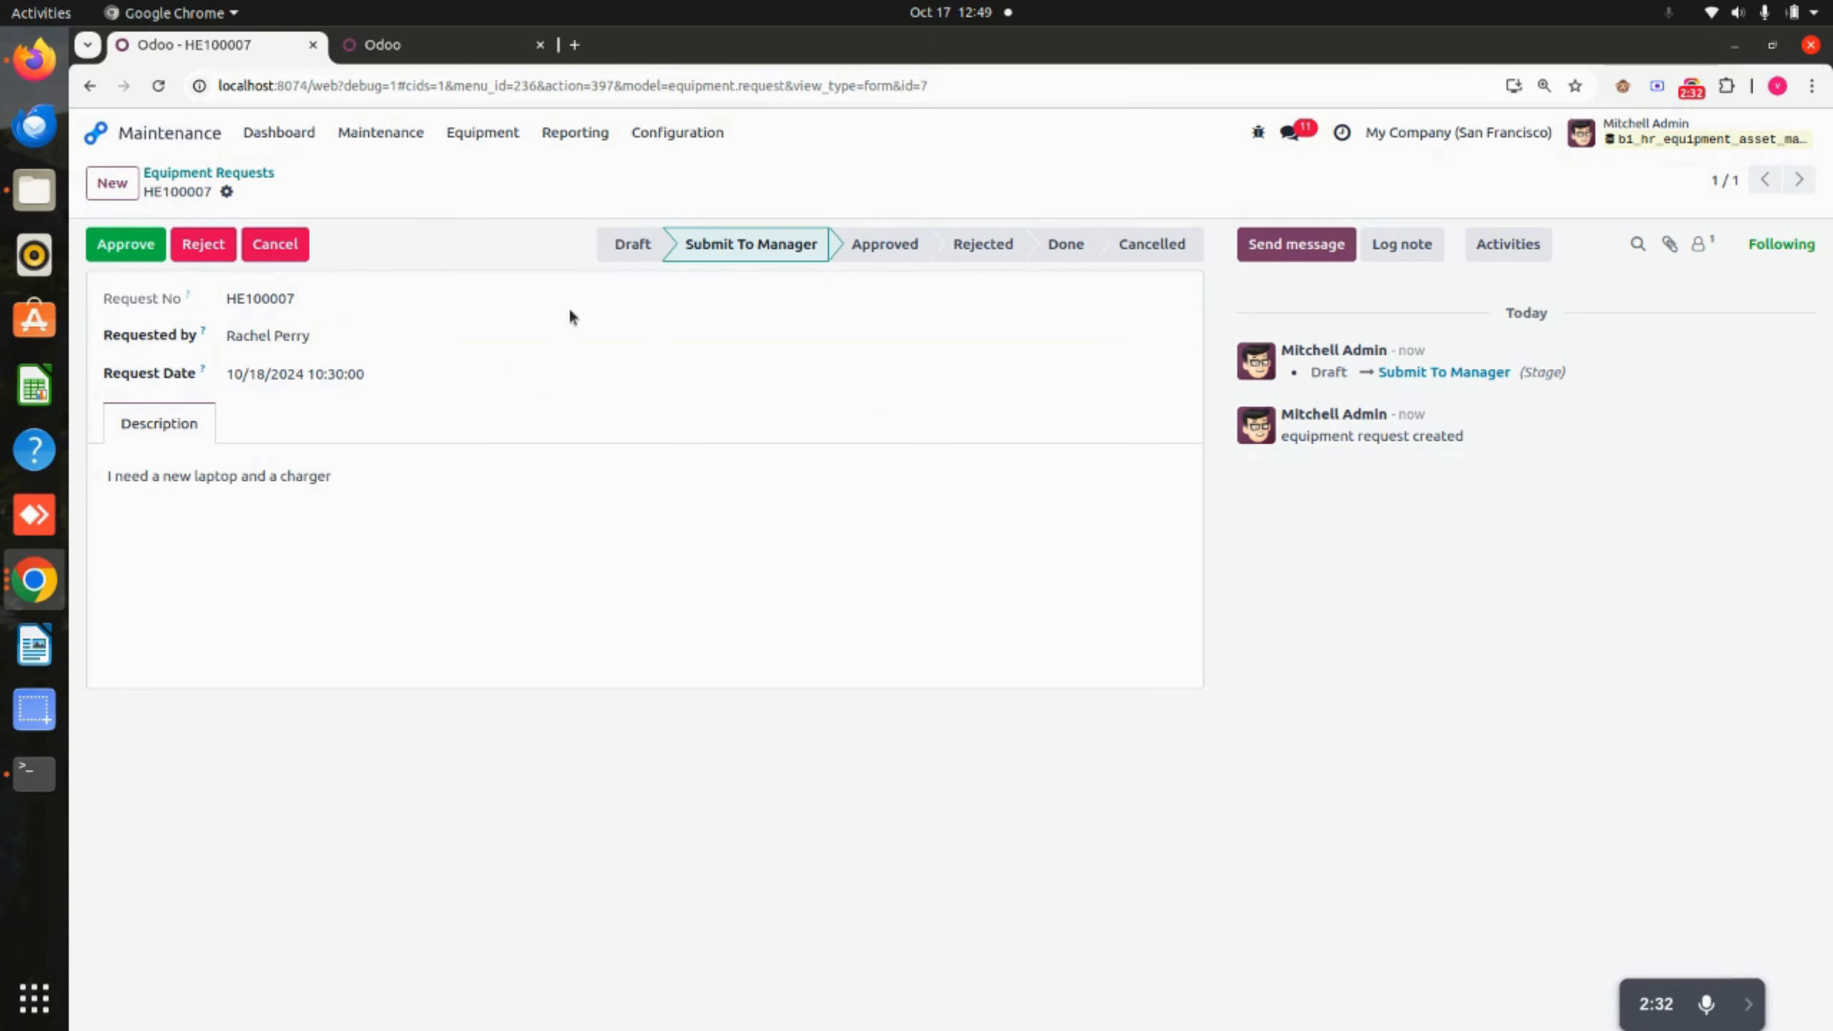
Approve equipment request HE100007.
{"action": "left_click", "coordinate": [131, 249]}
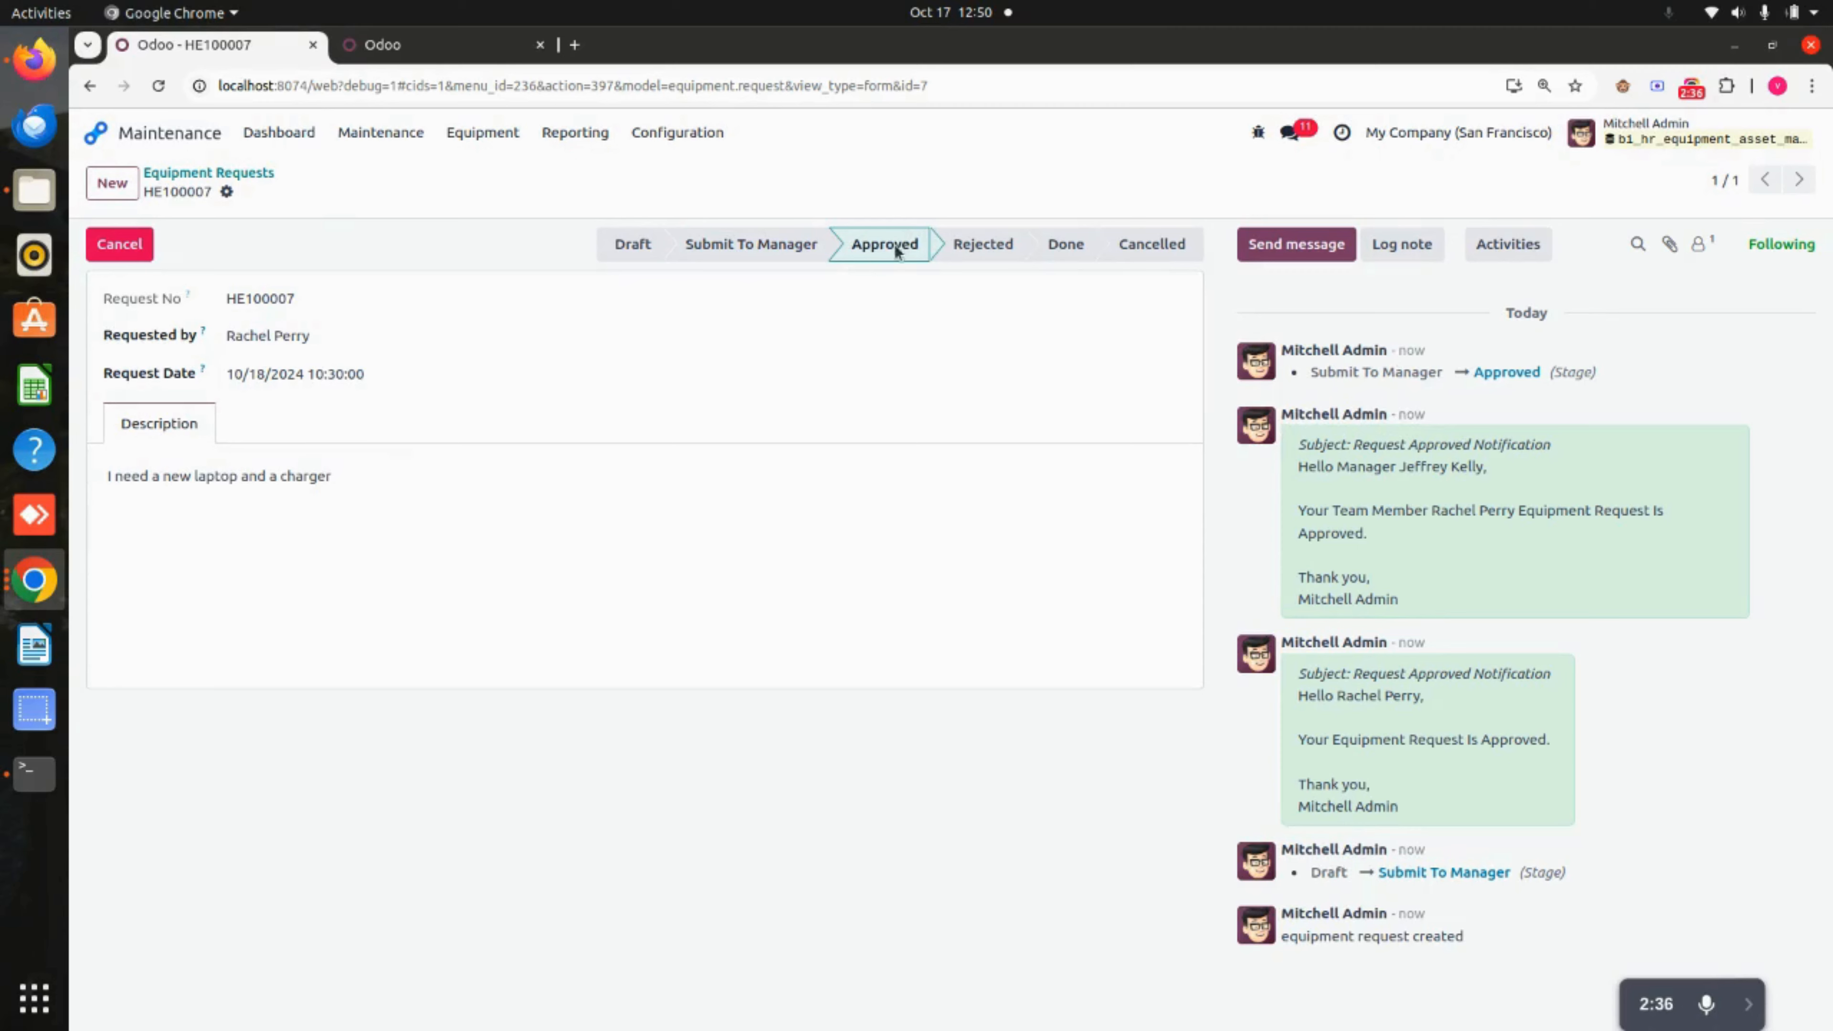
{"action": "mouse_move", "coordinate": [904, 249]}
{"action": "left_click", "coordinate": [420, 45]}
Create a new equipment record named 'Dell laptop'.
{"action": "left_click", "coordinate": [1306, 336]}
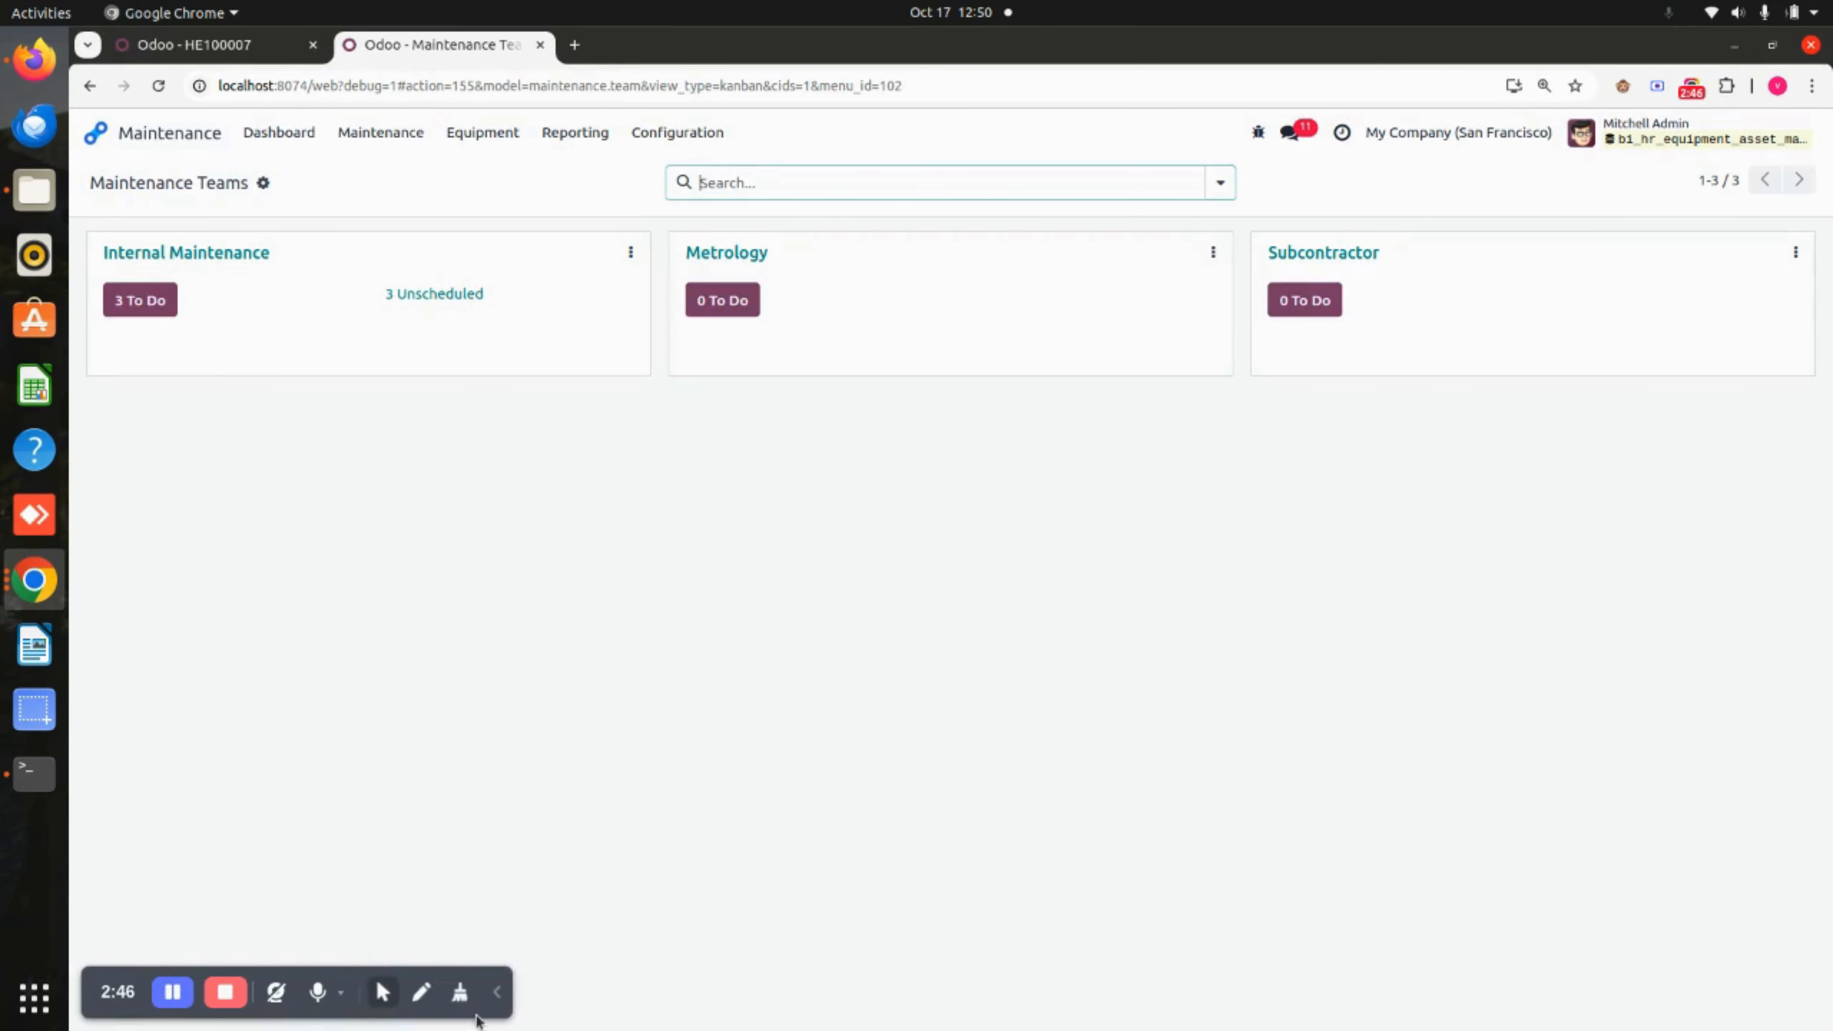
{"action": "left_click", "coordinate": [482, 133]}
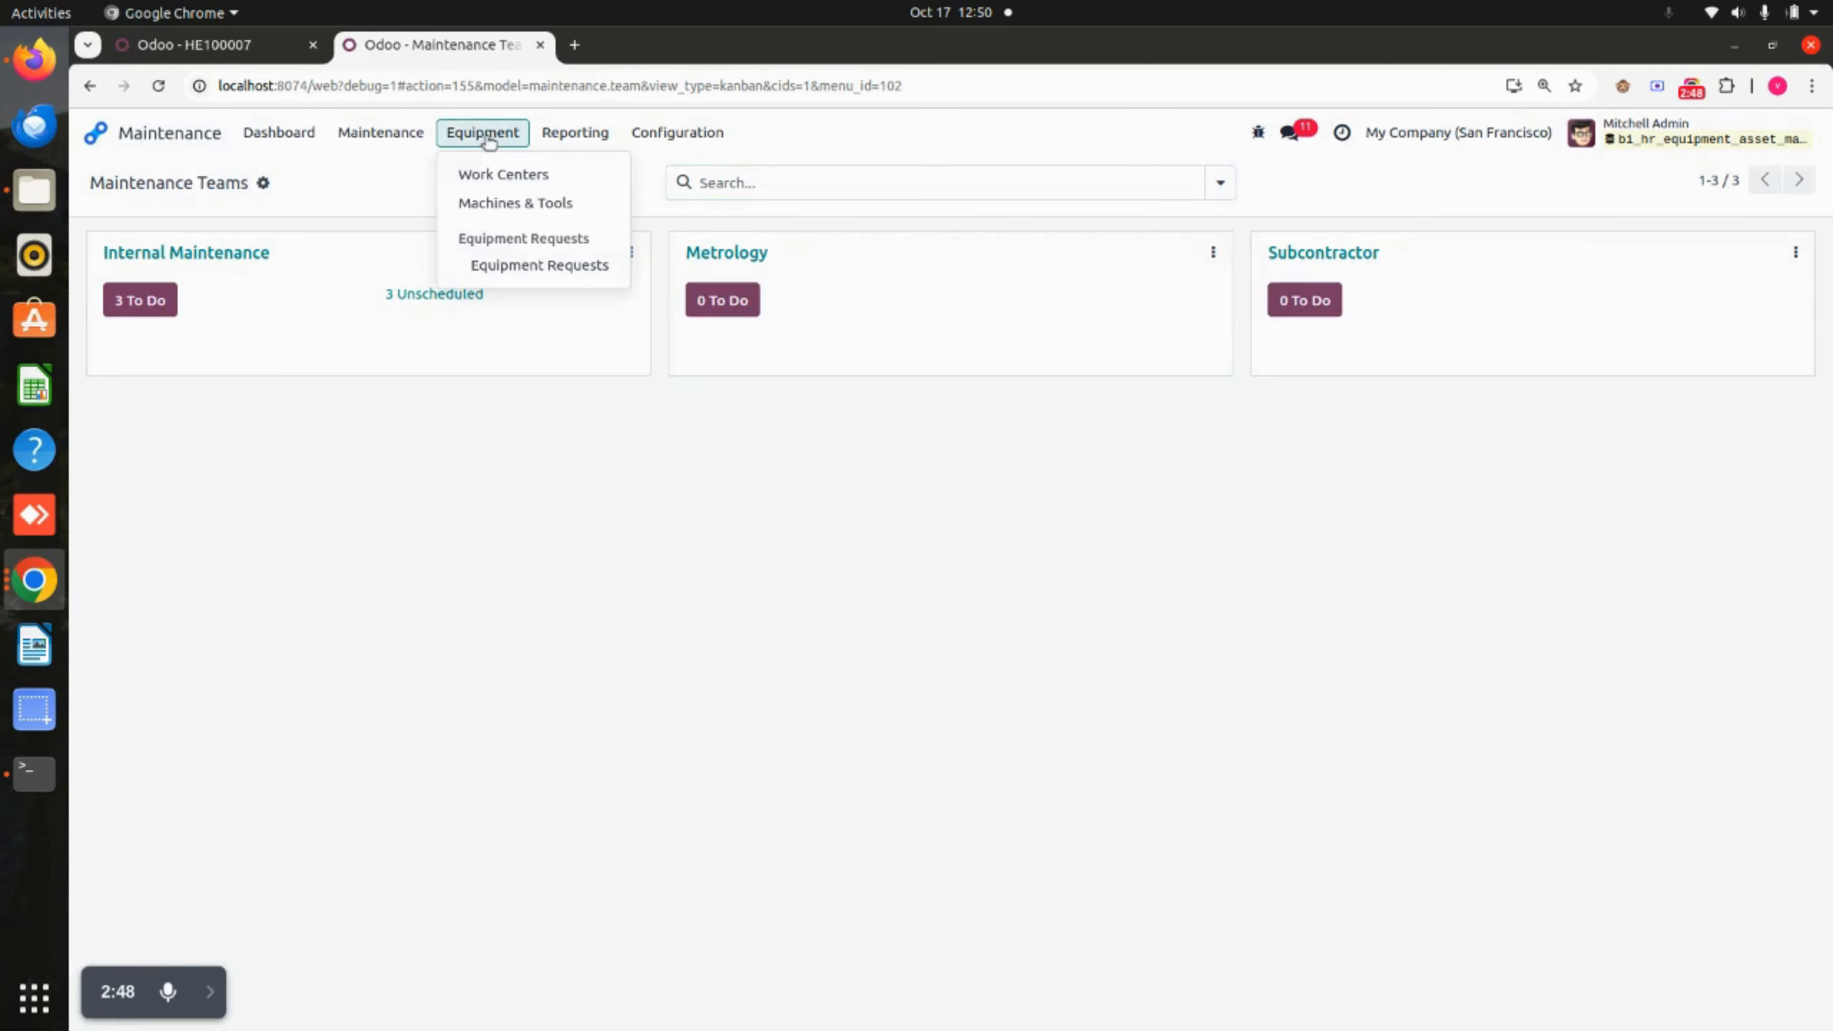
{"action": "left_click", "coordinate": [497, 195]}
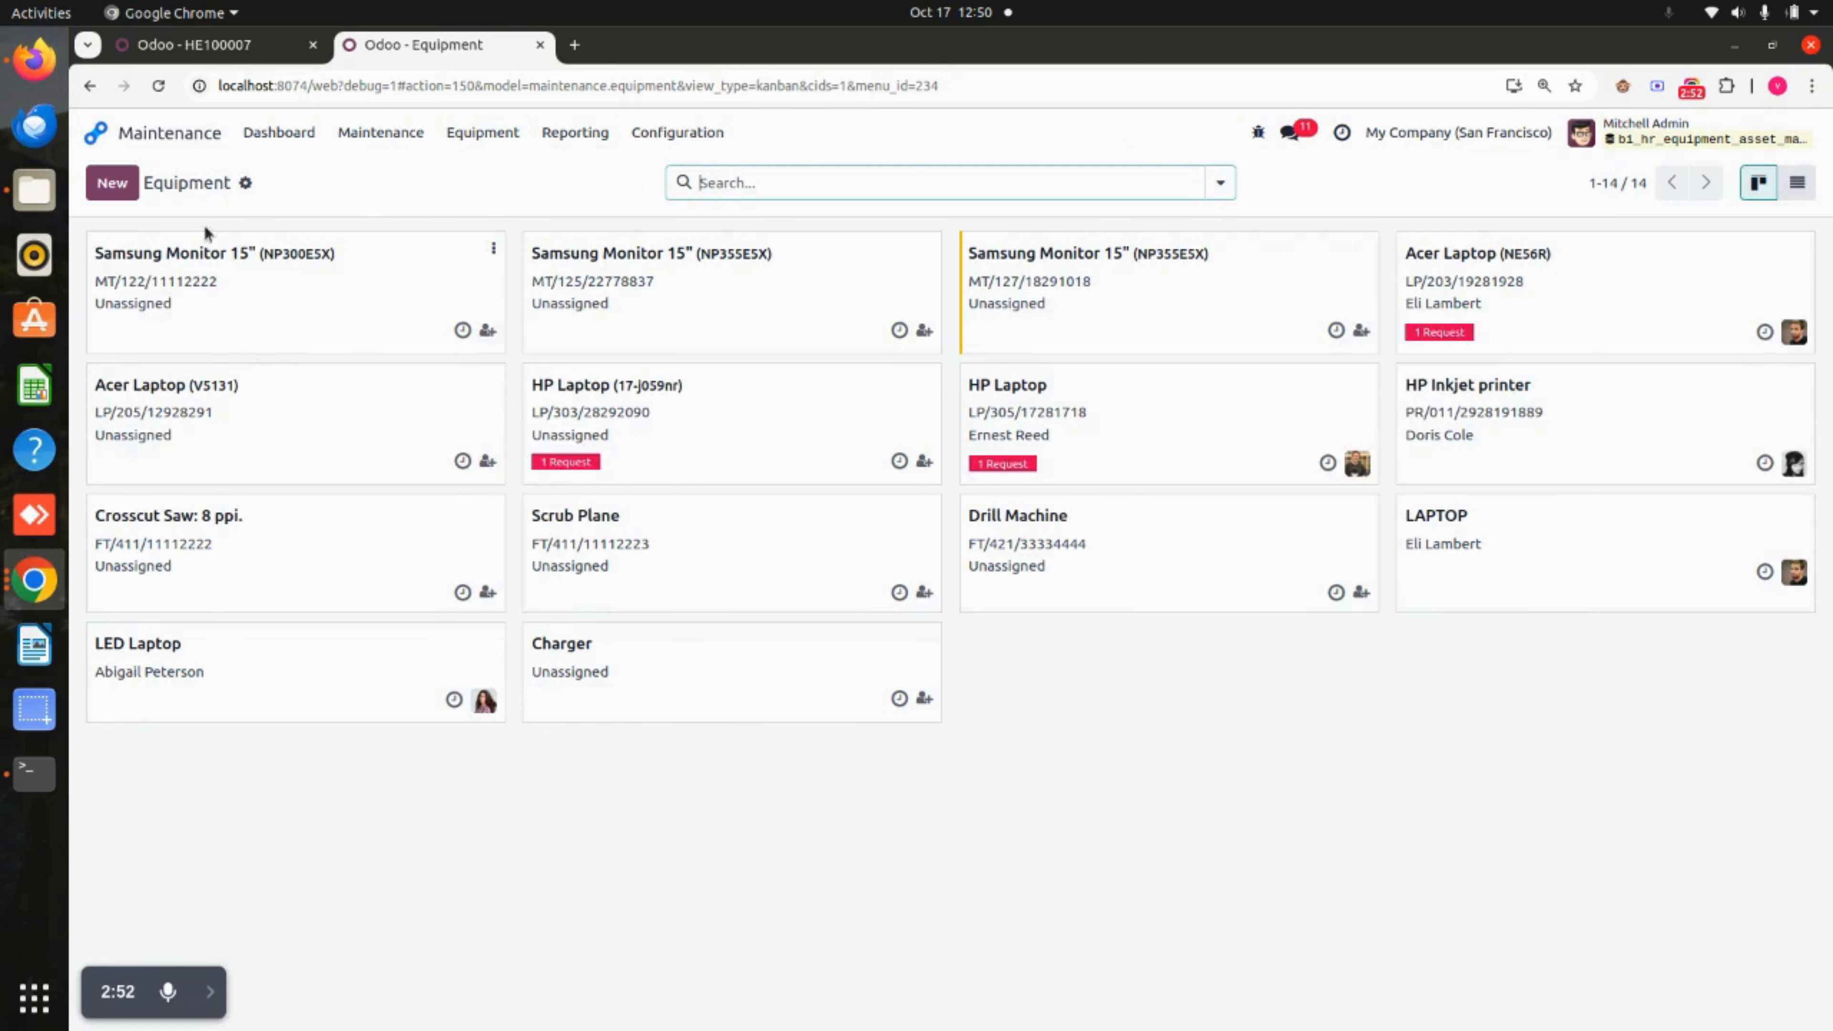
{"action": "left_click", "coordinate": [112, 183]}
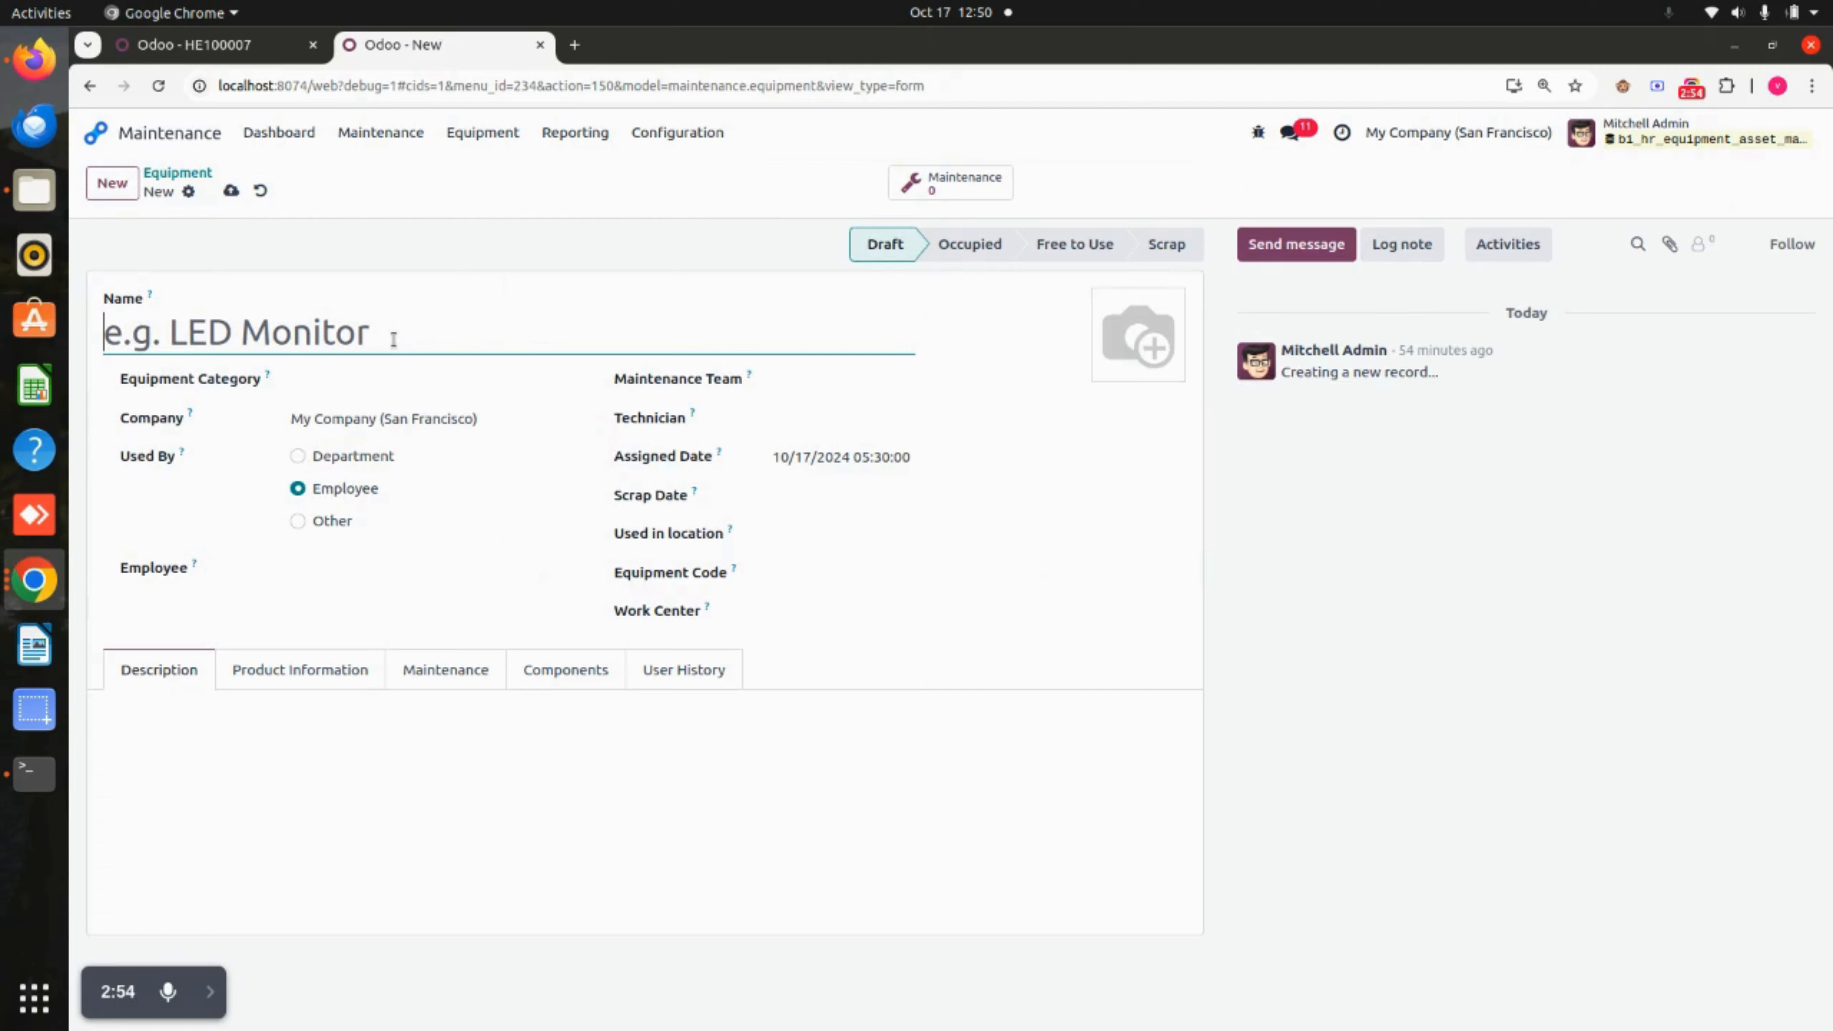
{"action": "type", "text": "Dell"}
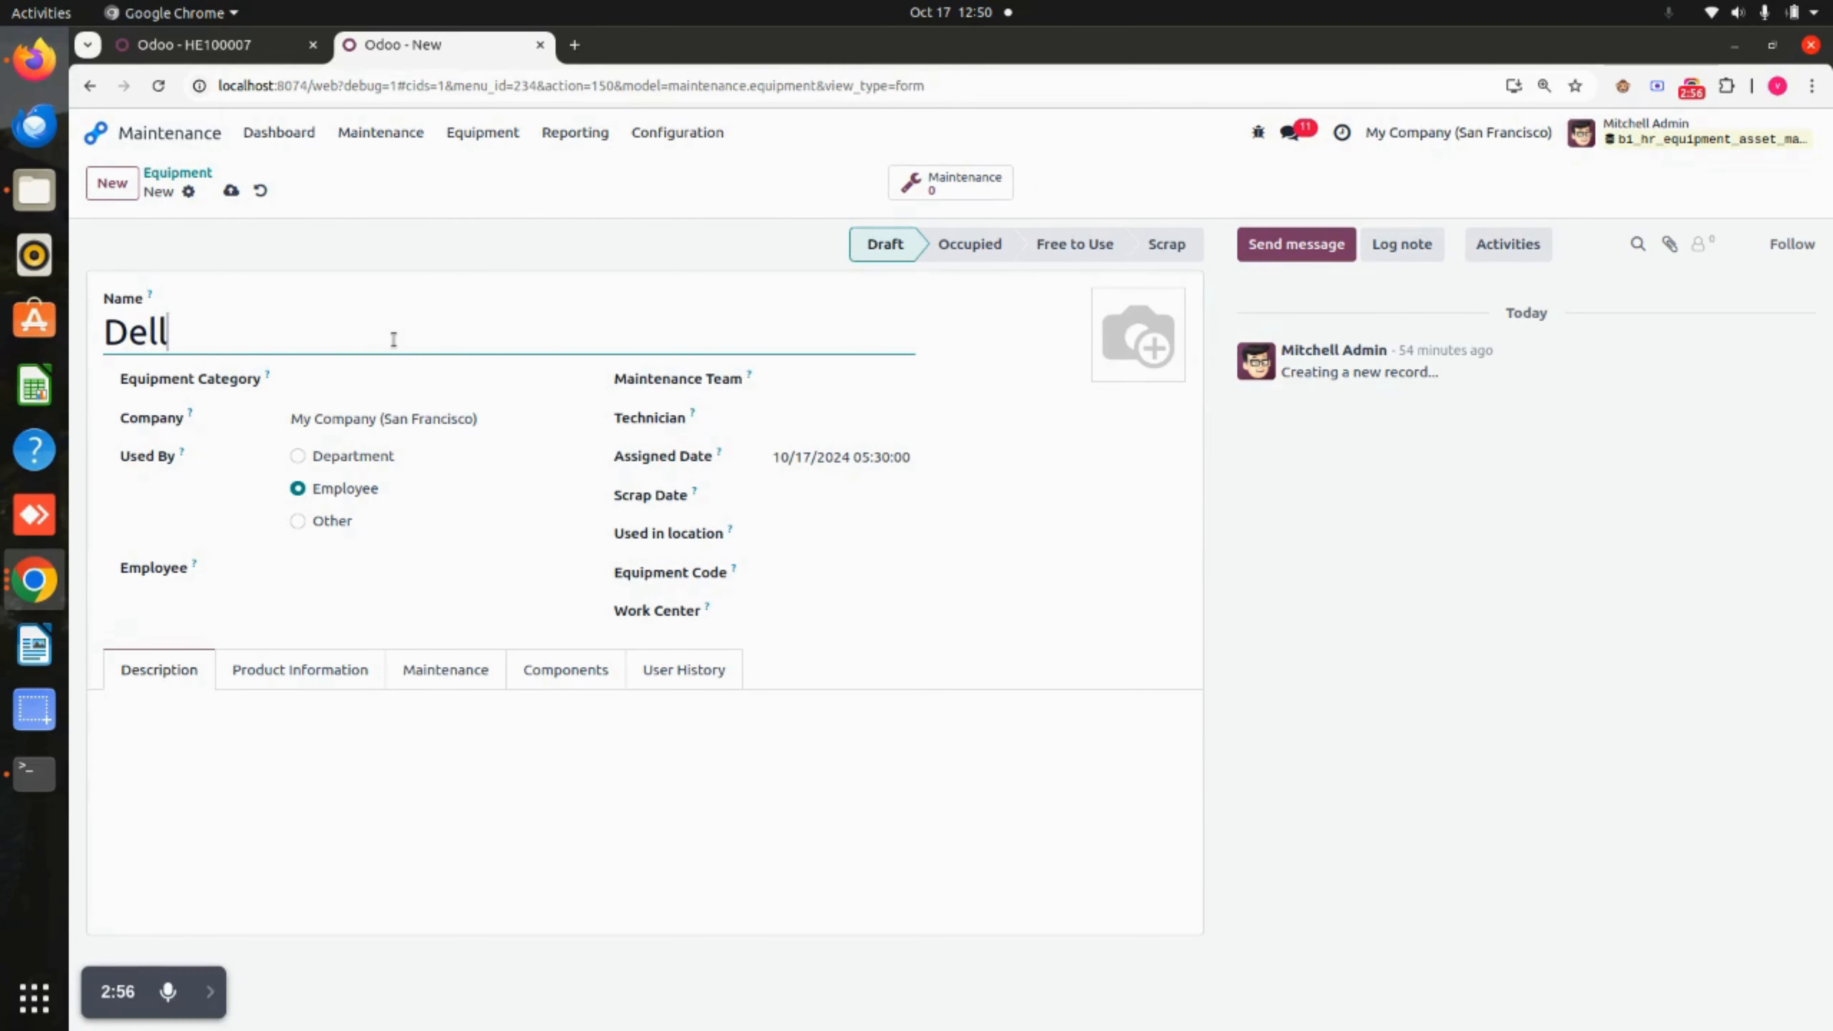
{"action": "type", "text": " laptop"}
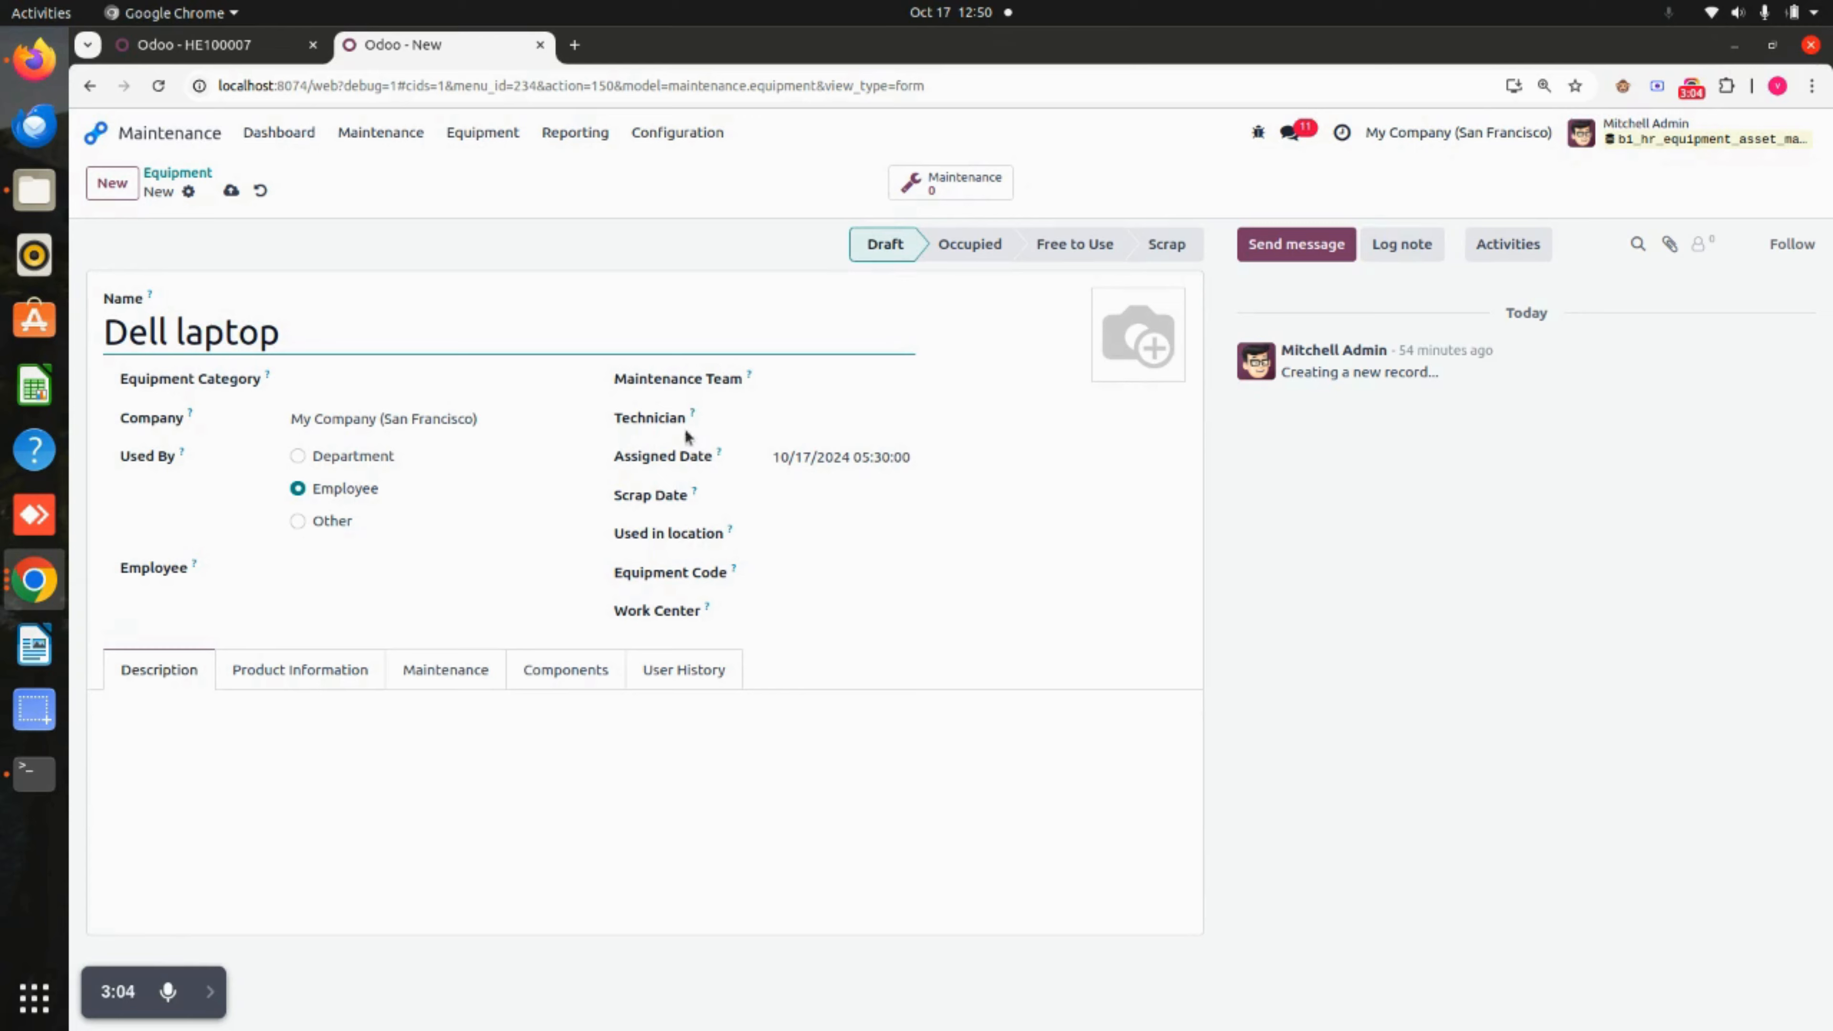
Set the assigned date to 10/18/2024 10:30:00 and save the record.
{"action": "left_click", "coordinate": [873, 456]}
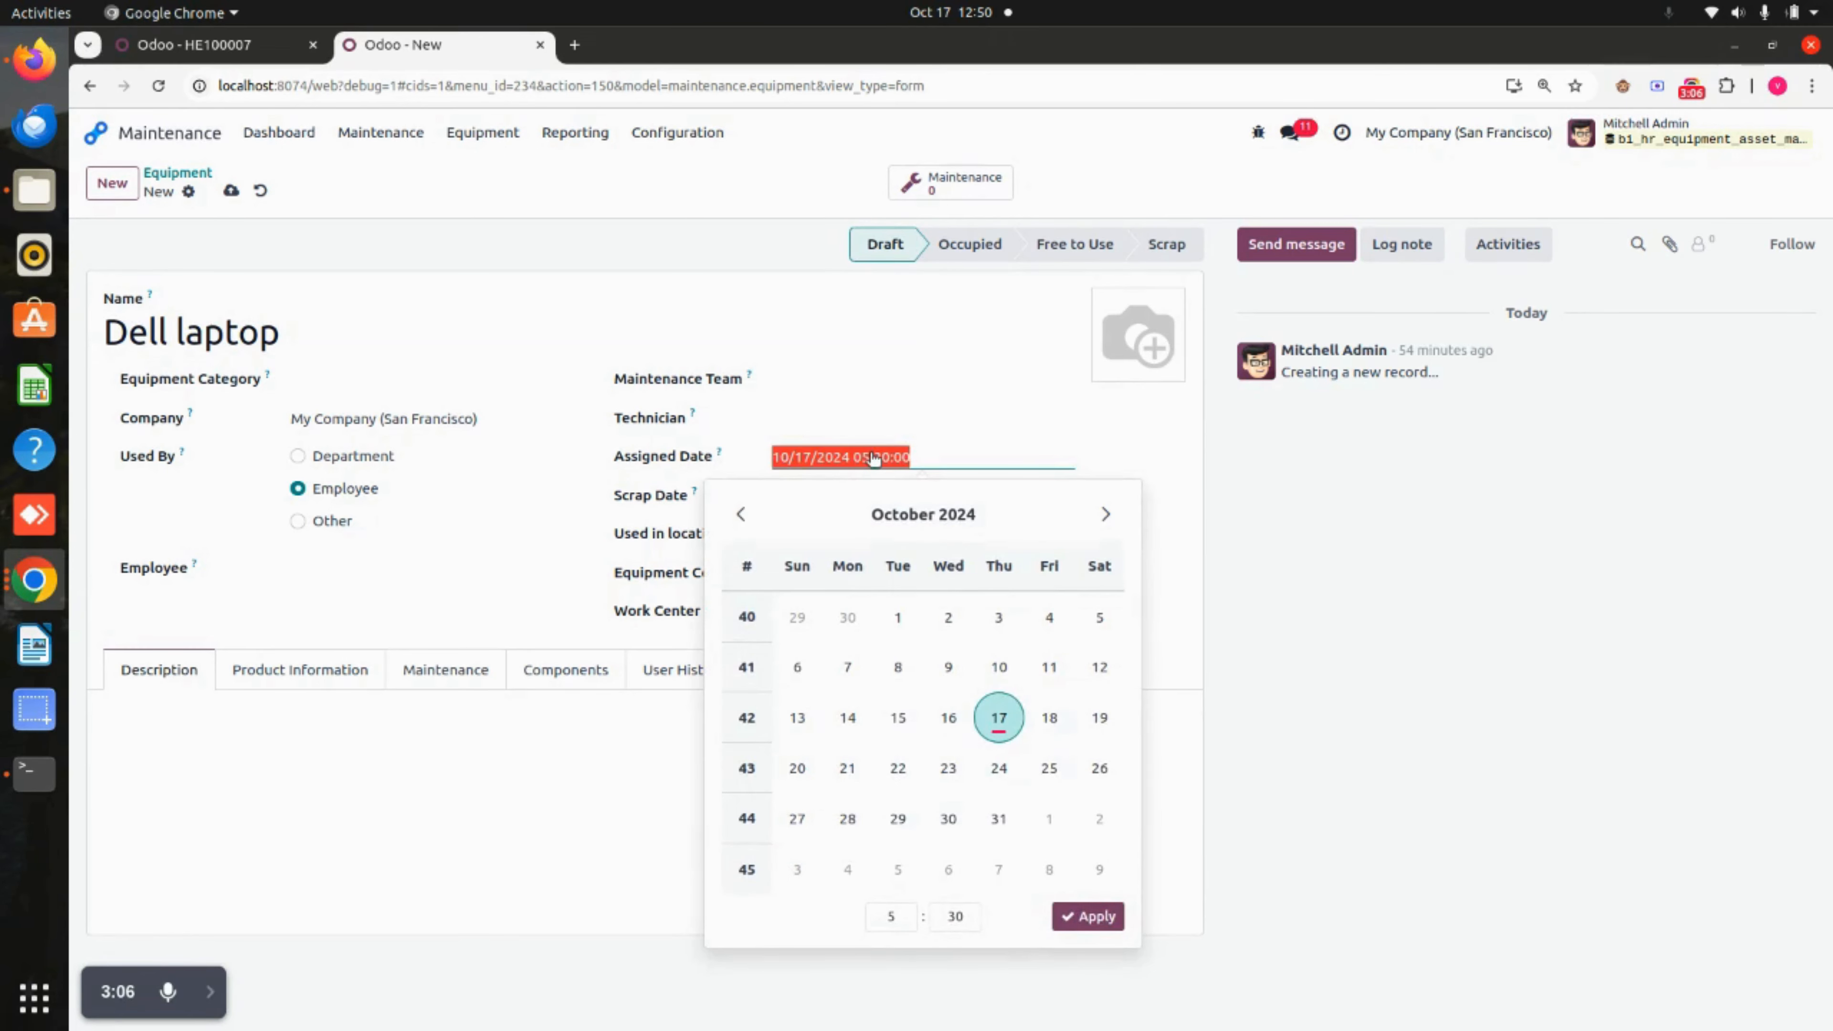
{"action": "left_click", "coordinate": [1049, 717]}
{"action": "left_click", "coordinate": [887, 925]}
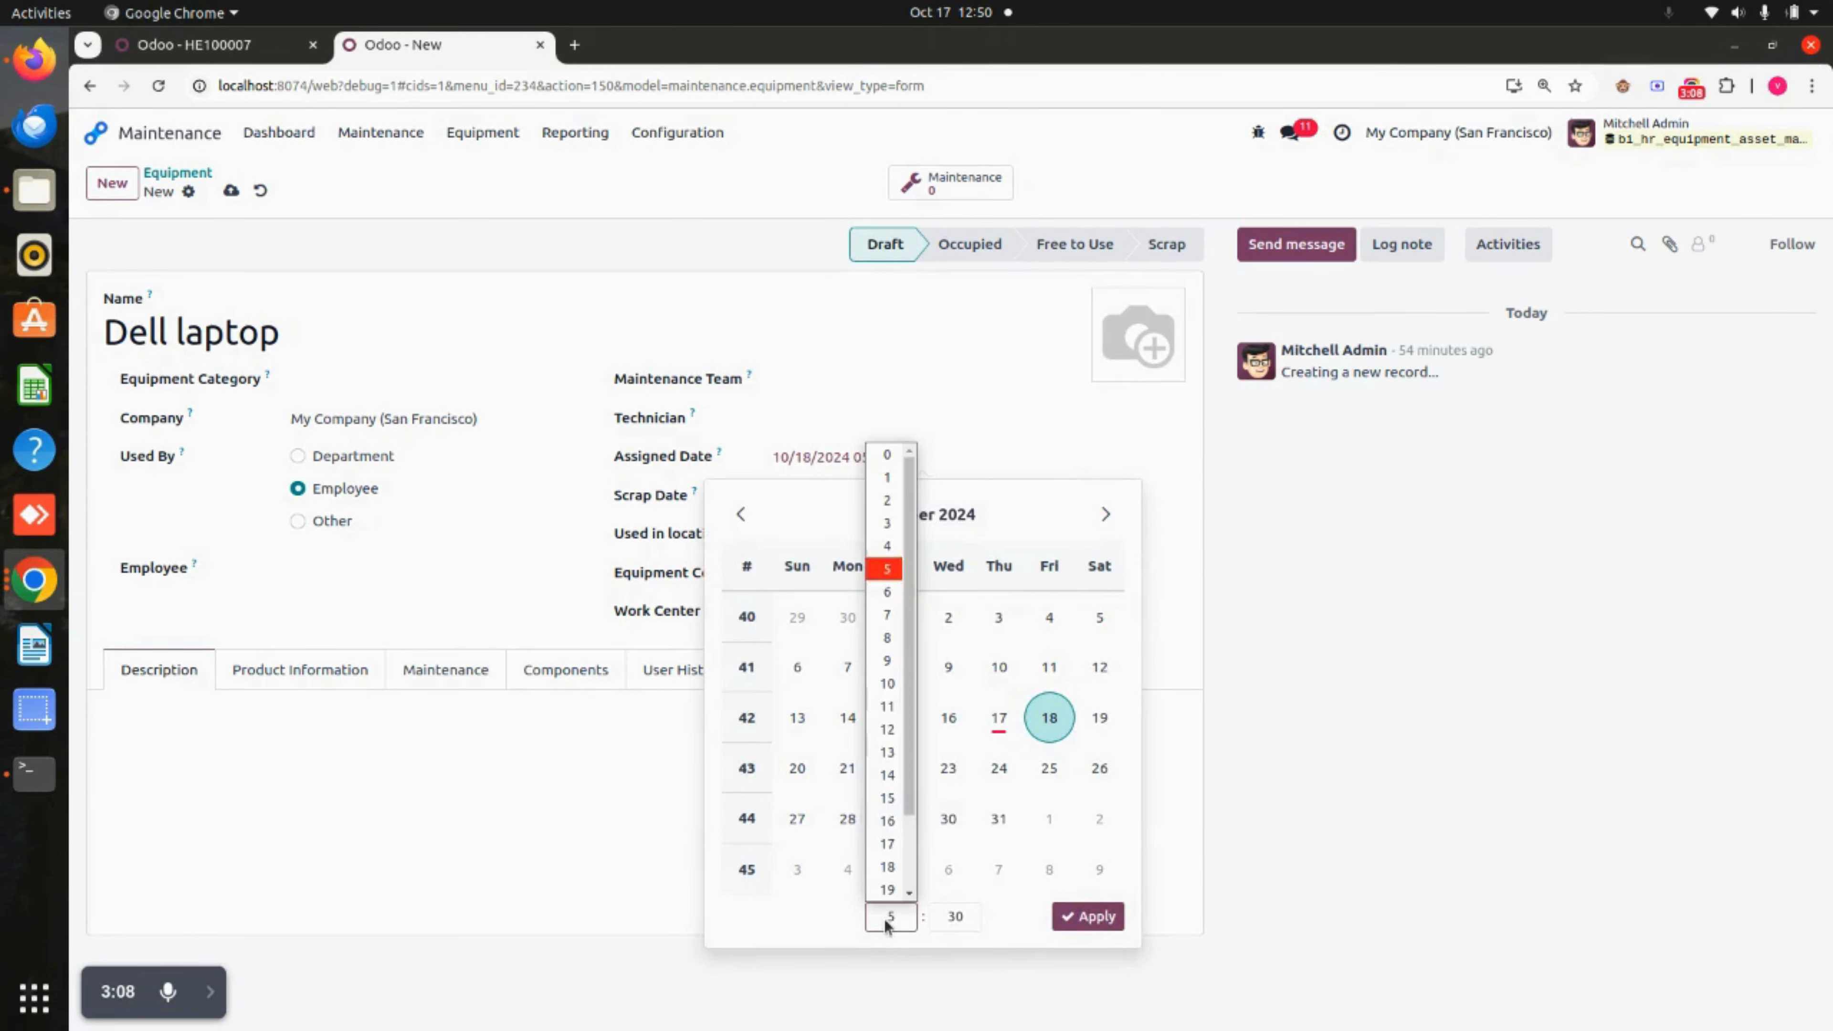
{"action": "left_click", "coordinate": [887, 683]}
{"action": "left_click", "coordinate": [1087, 916]}
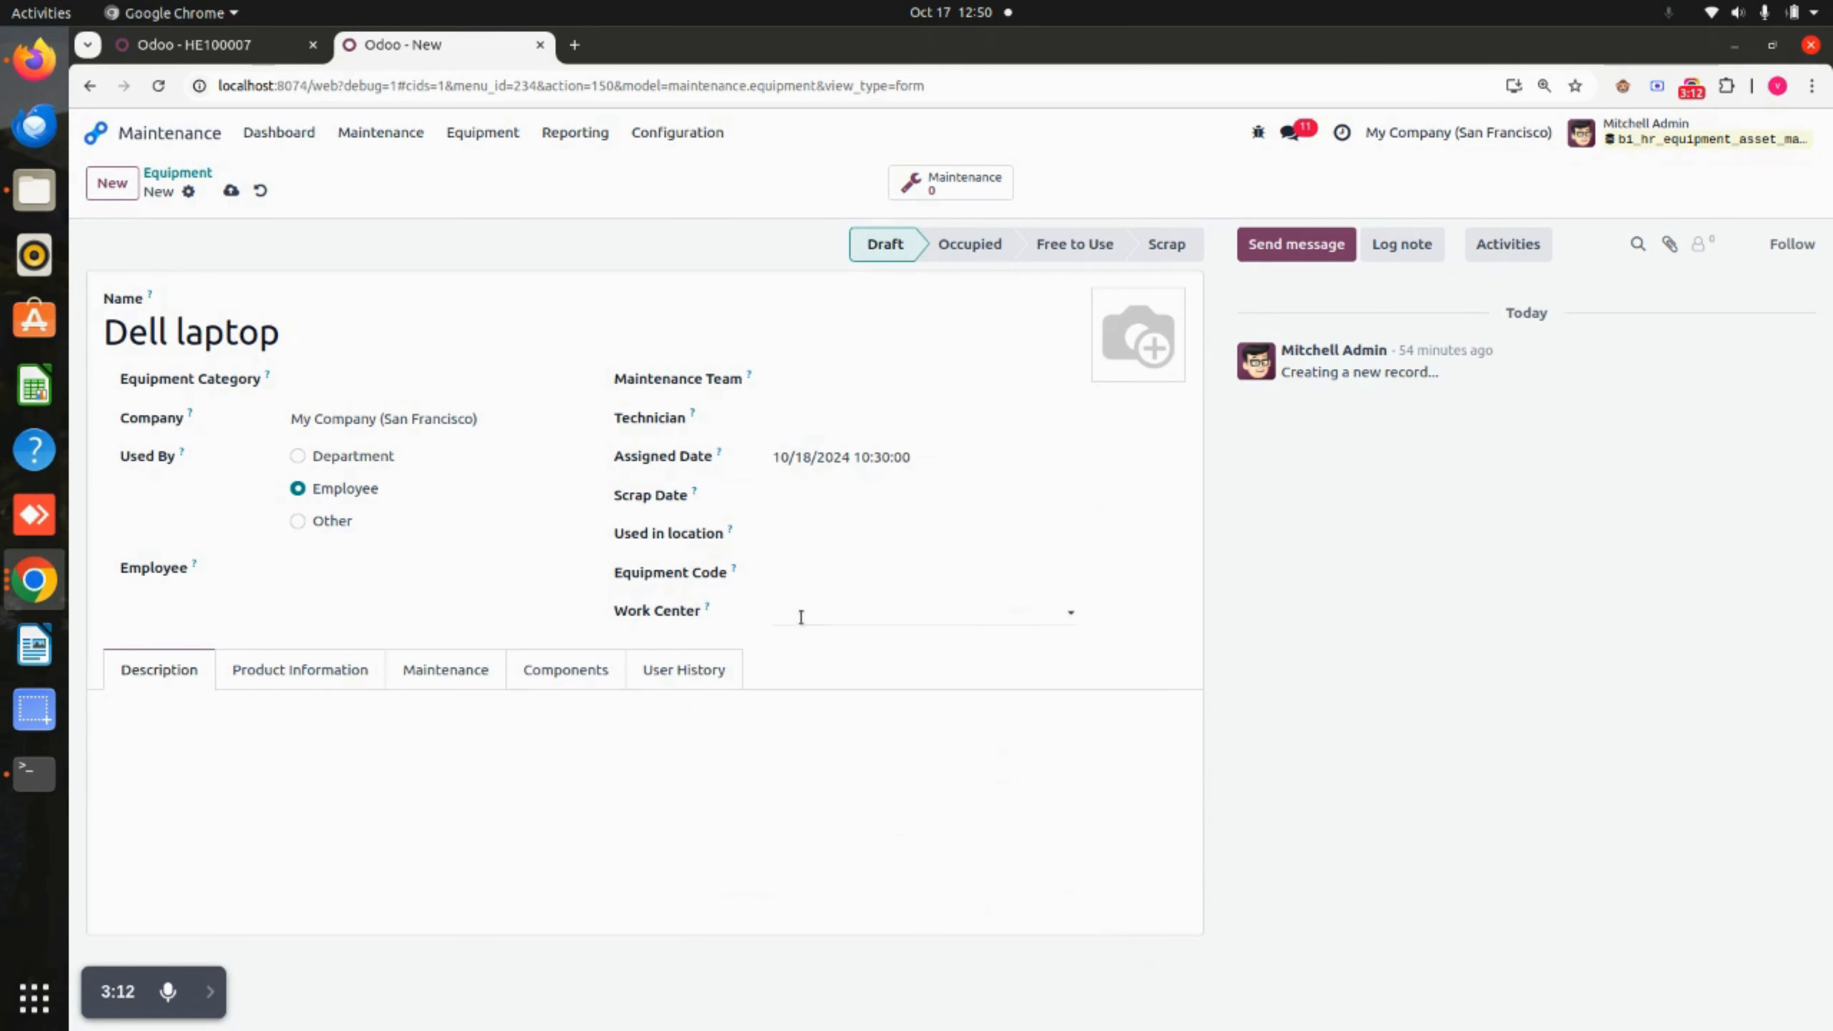
{"action": "left_click", "coordinate": [231, 190]}
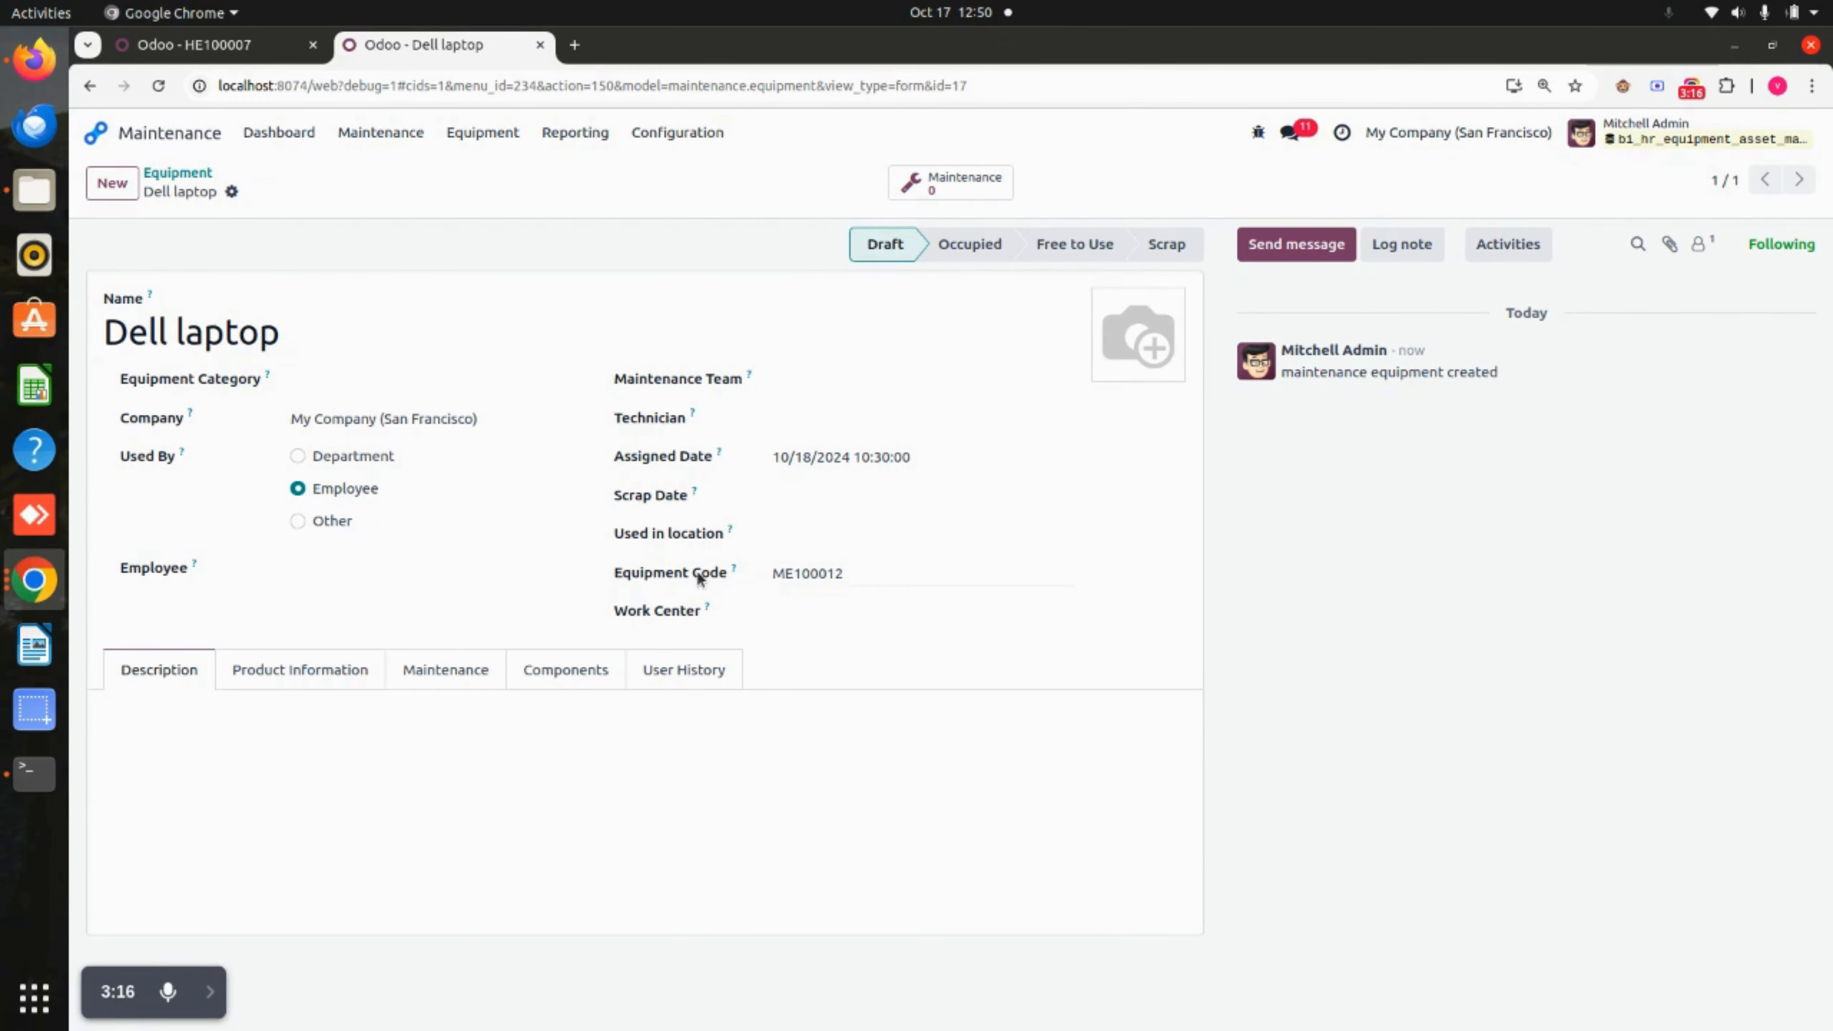
Browse the Dell laptop's Product Information, Maintenance, Components and User History tabs.
{"action": "left_click_drag", "start_coordinate": [857, 575], "coordinate": [745, 577]}
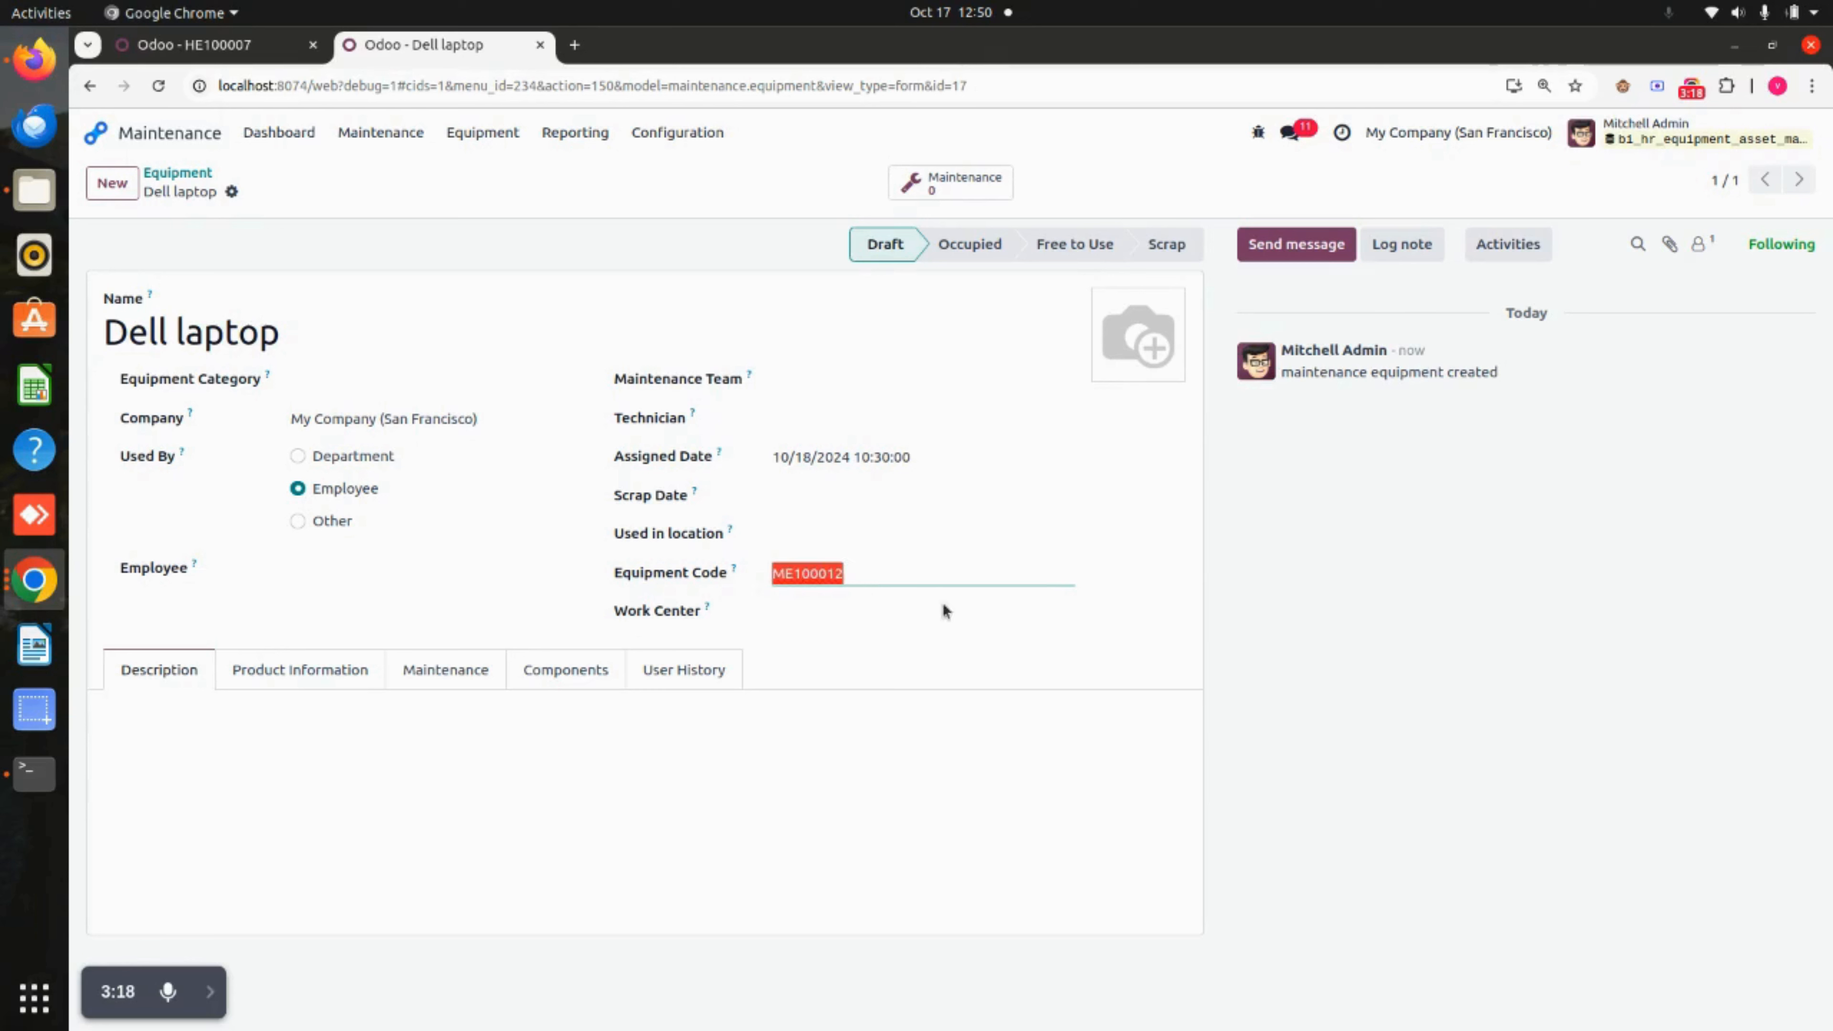
{"action": "left_click", "coordinate": [1425, 606]}
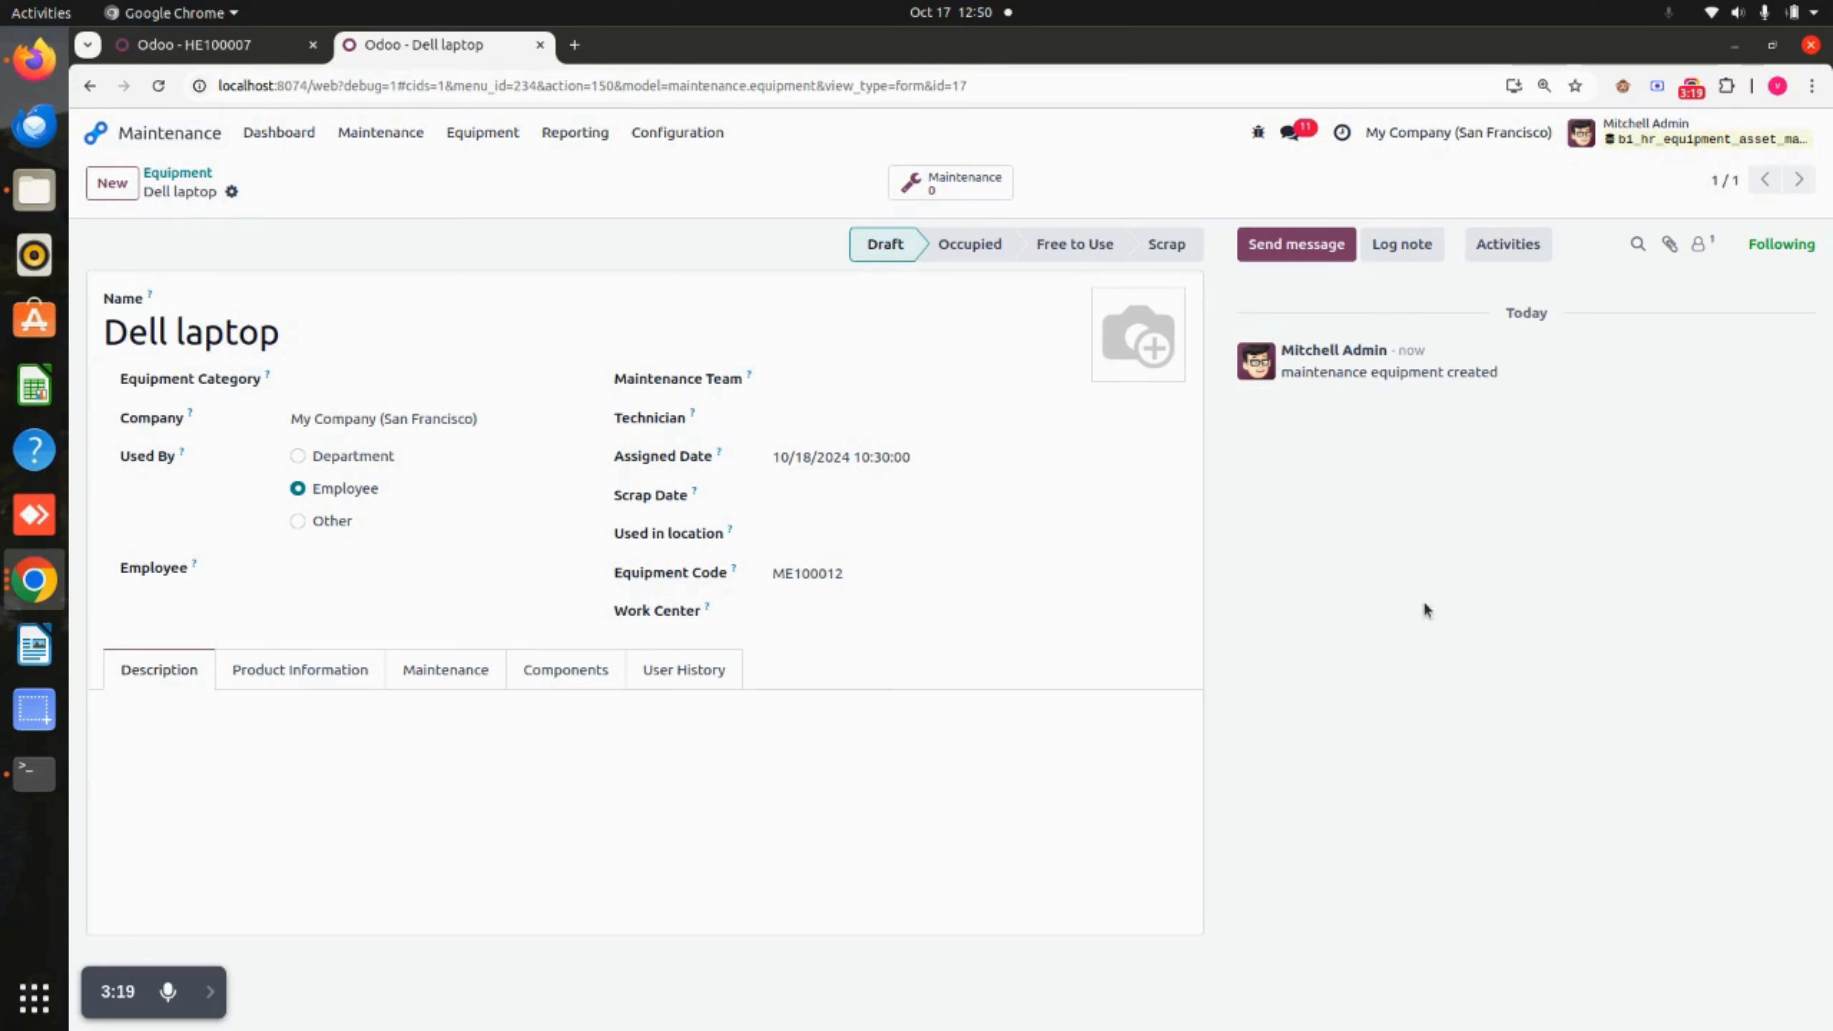
{"action": "left_click", "coordinate": [185, 715]}
{"action": "left_click", "coordinate": [310, 672]}
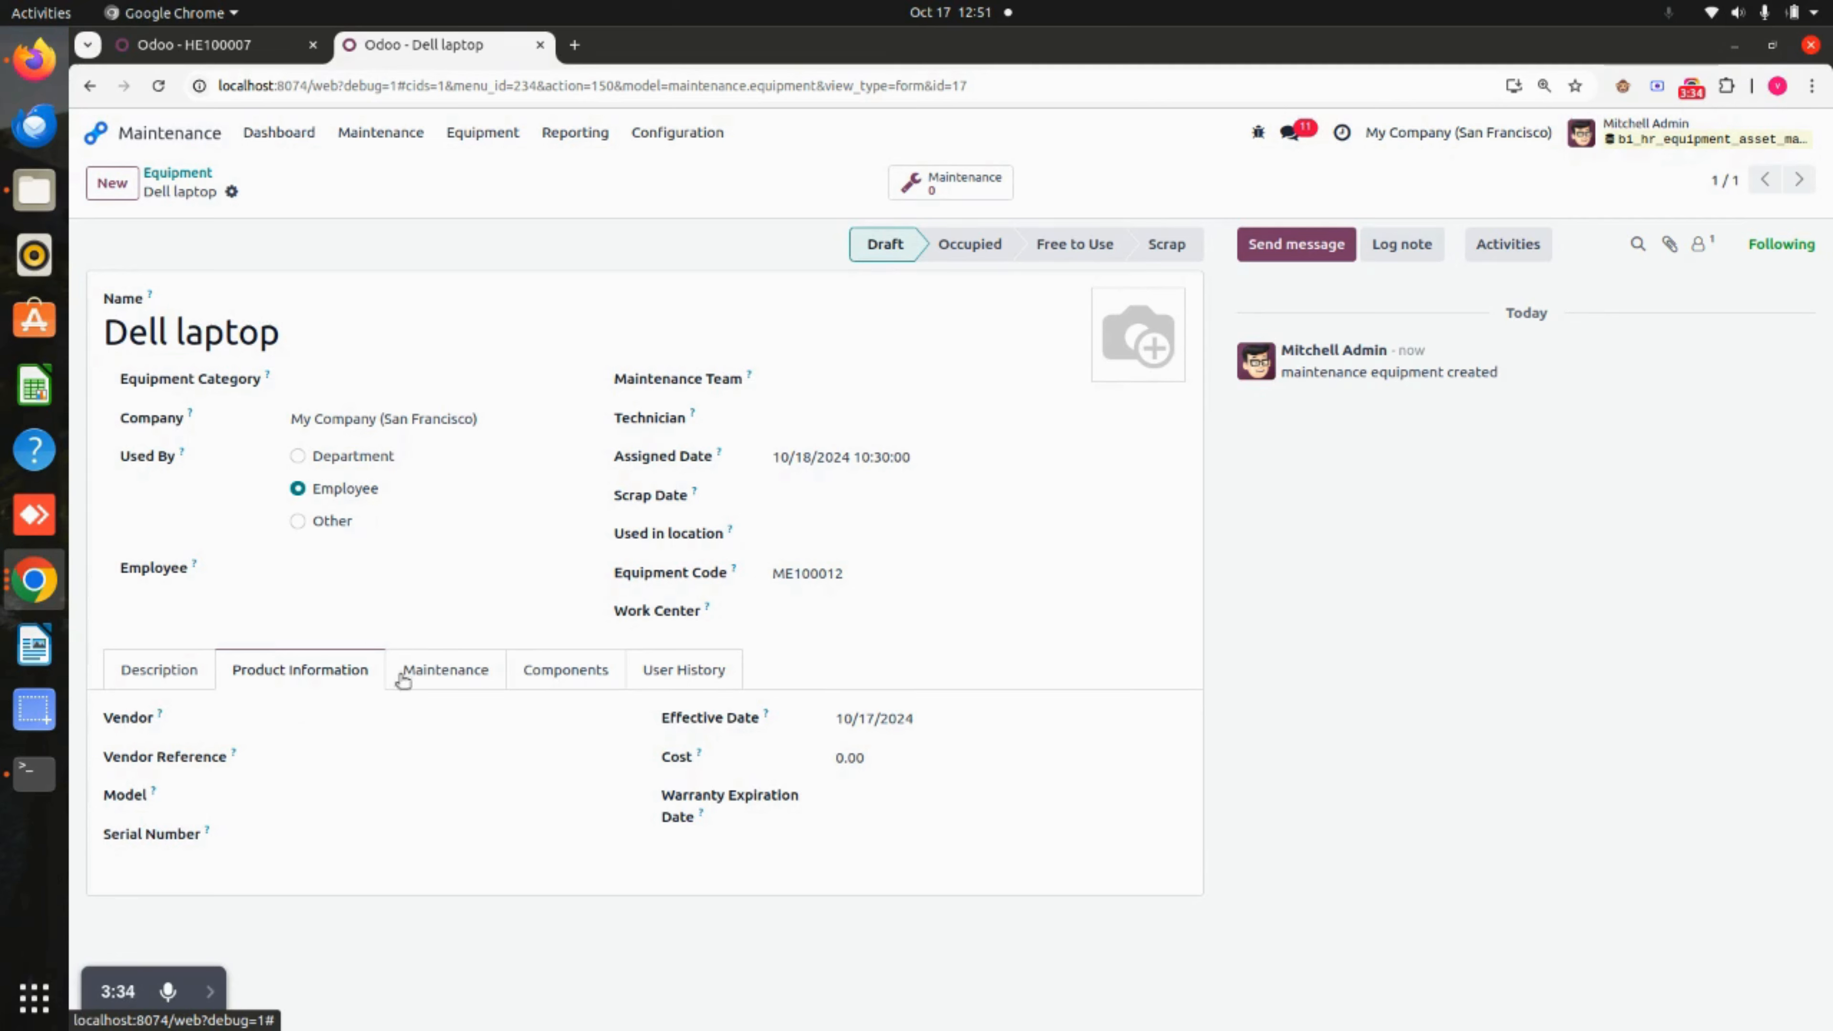
{"action": "left_click", "coordinate": [449, 674]}
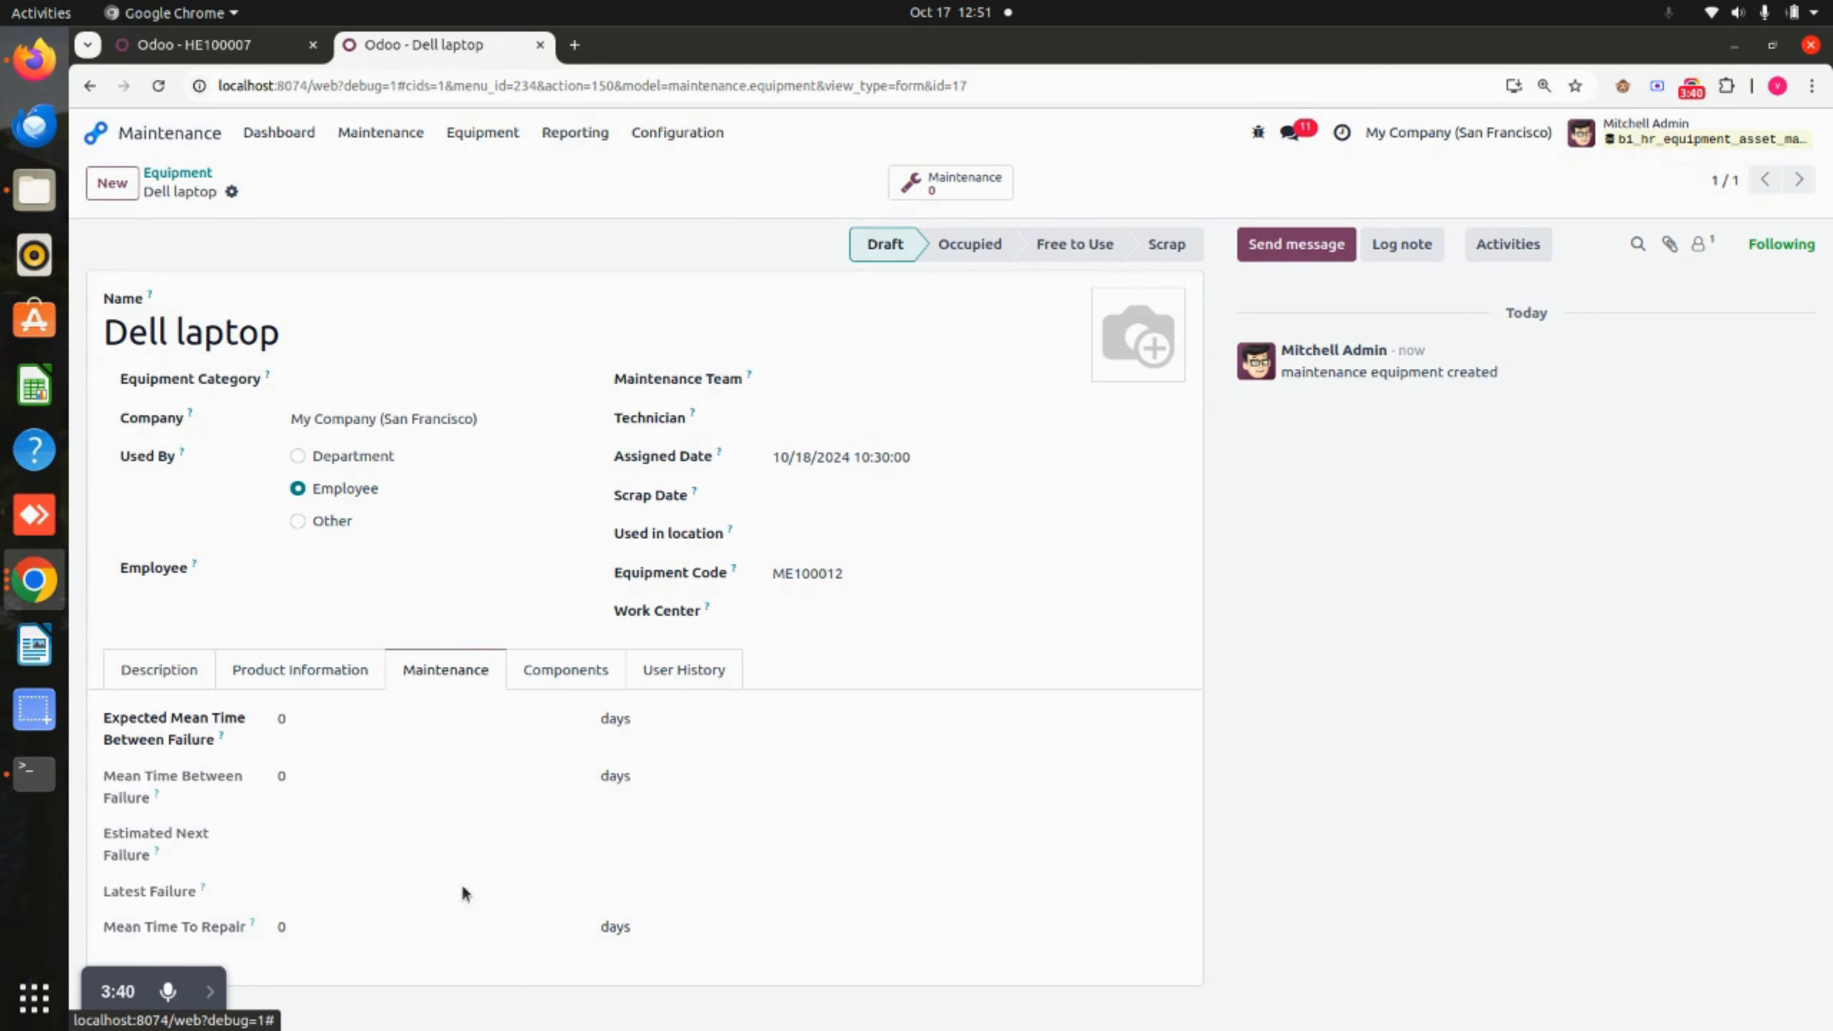
{"action": "left_click", "coordinate": [583, 675]}
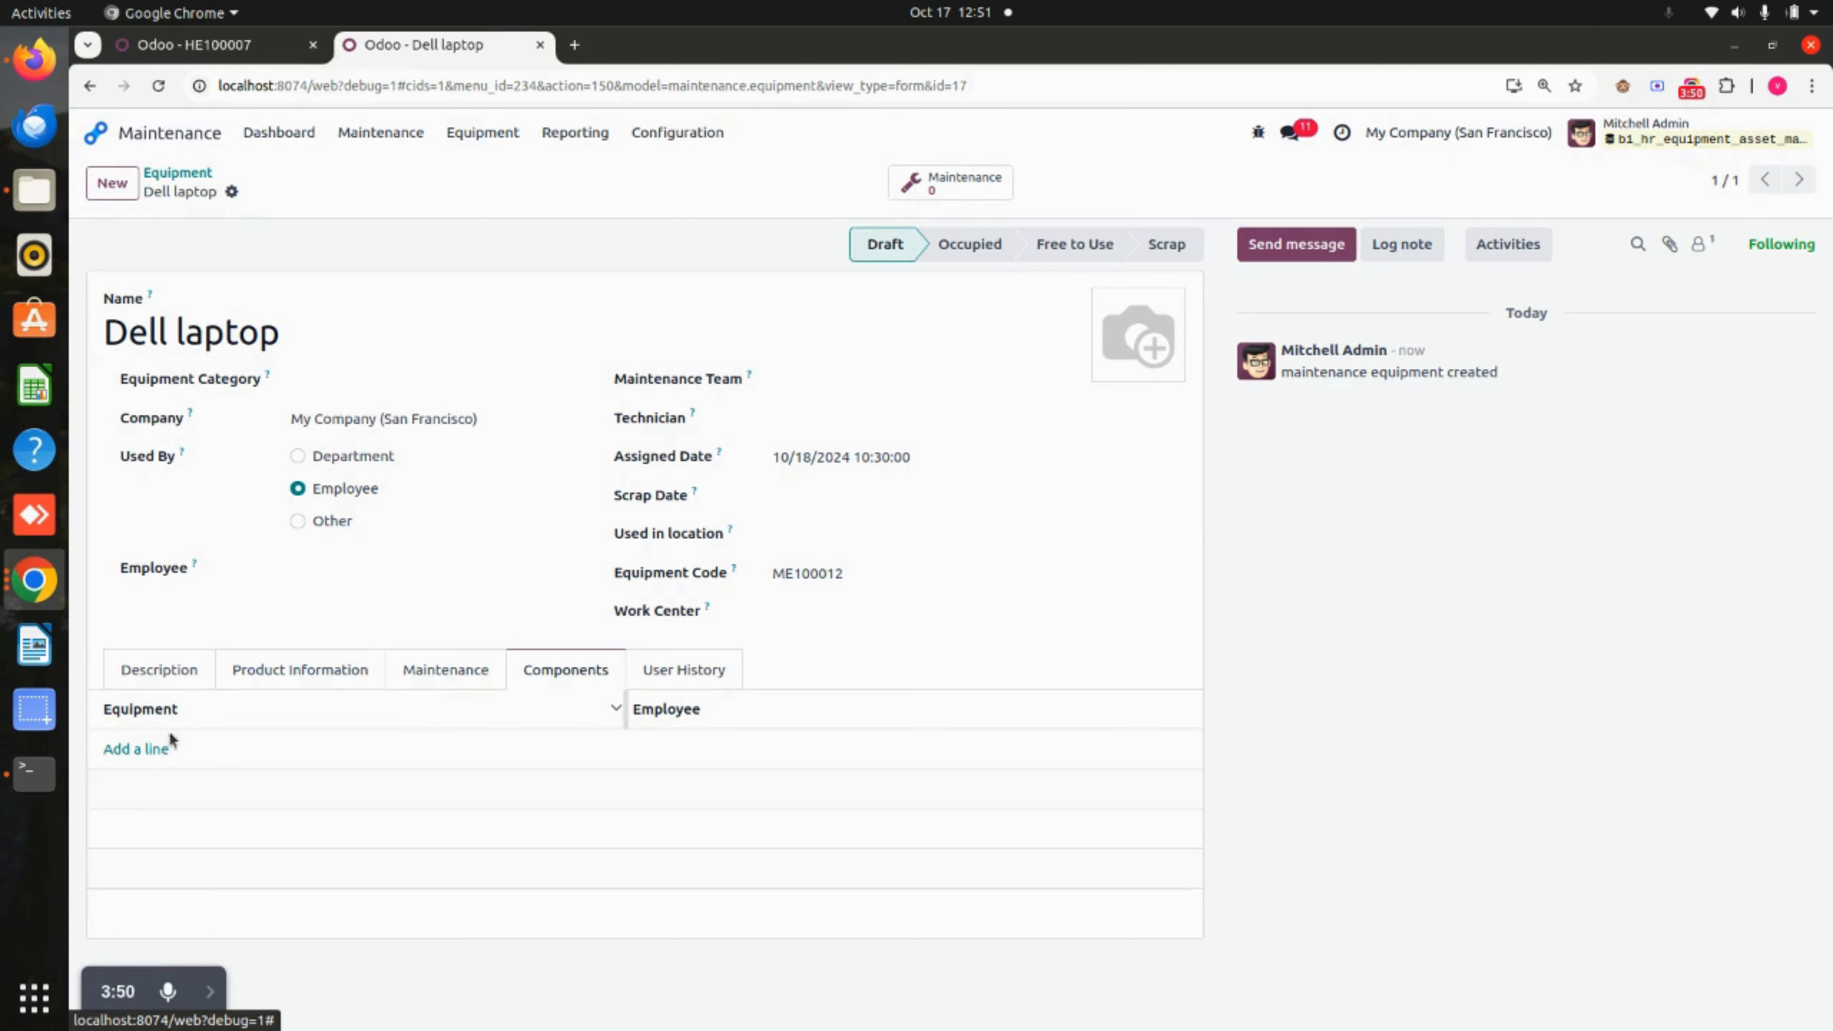
{"action": "left_click", "coordinate": [679, 673]}
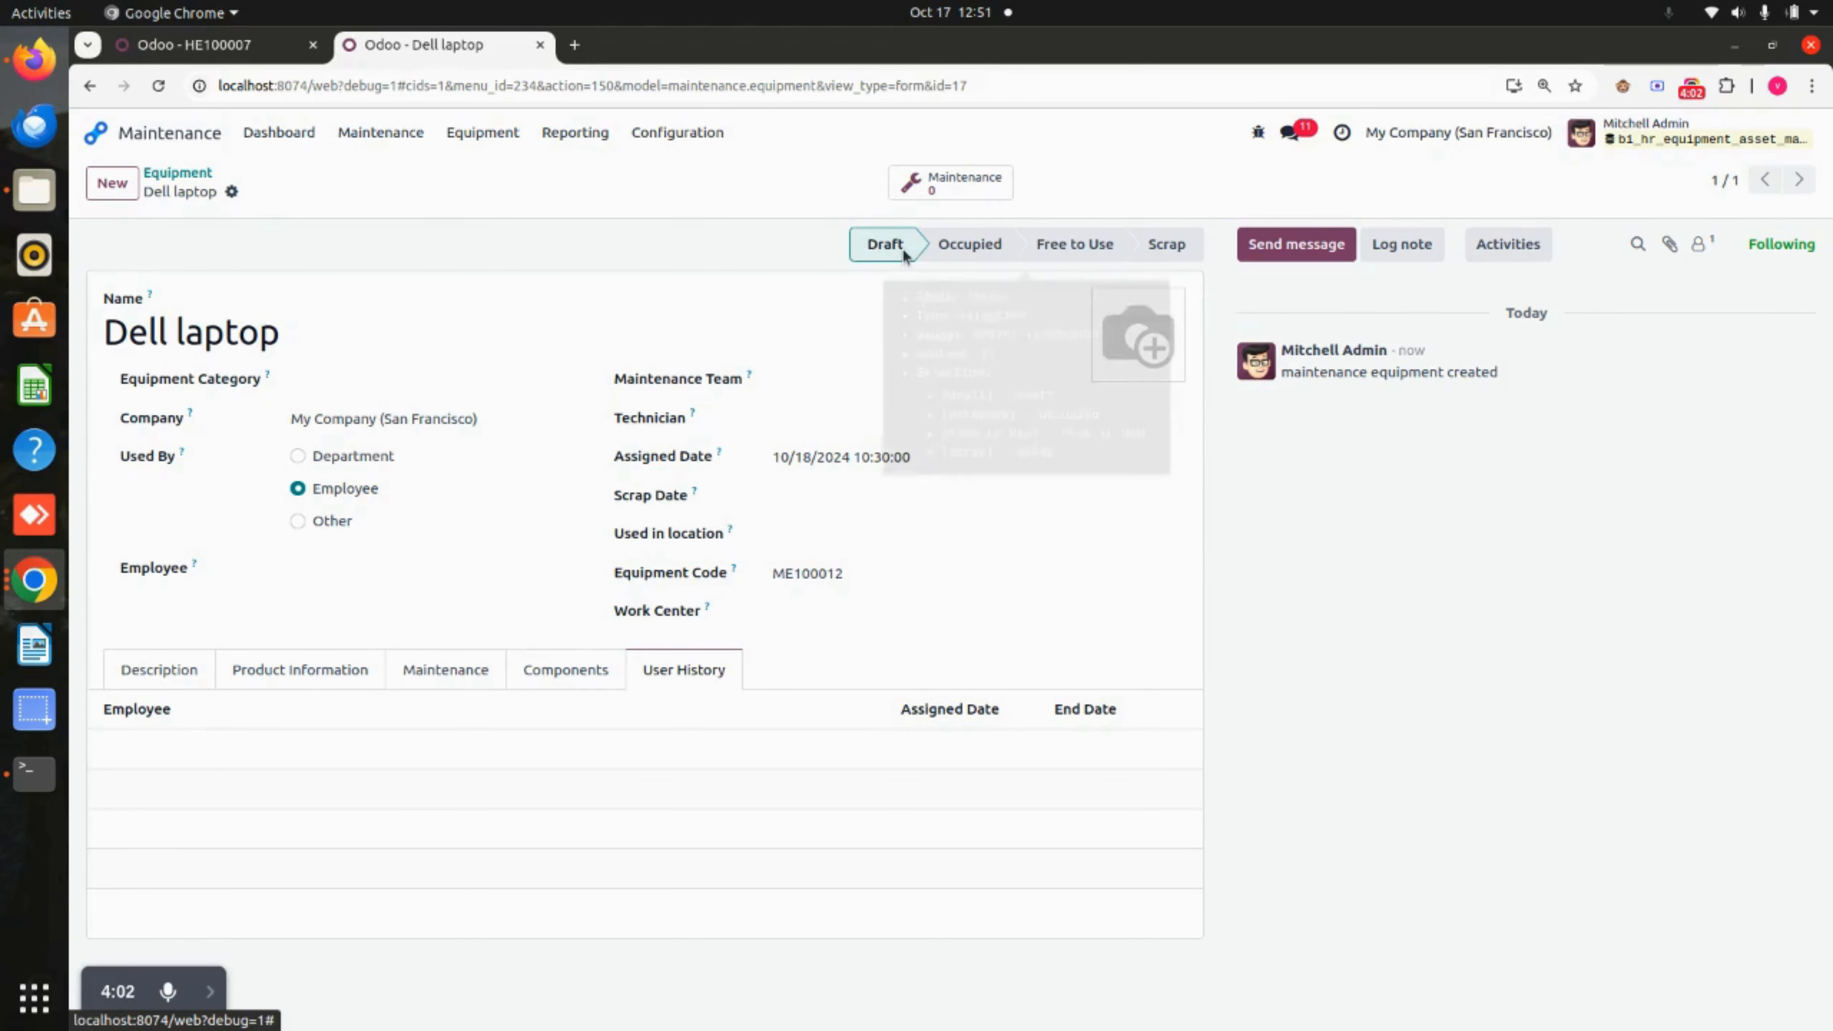
Assign the Dell laptop to an employee picked from the full list and save.
{"action": "left_click", "coordinate": [396, 570]}
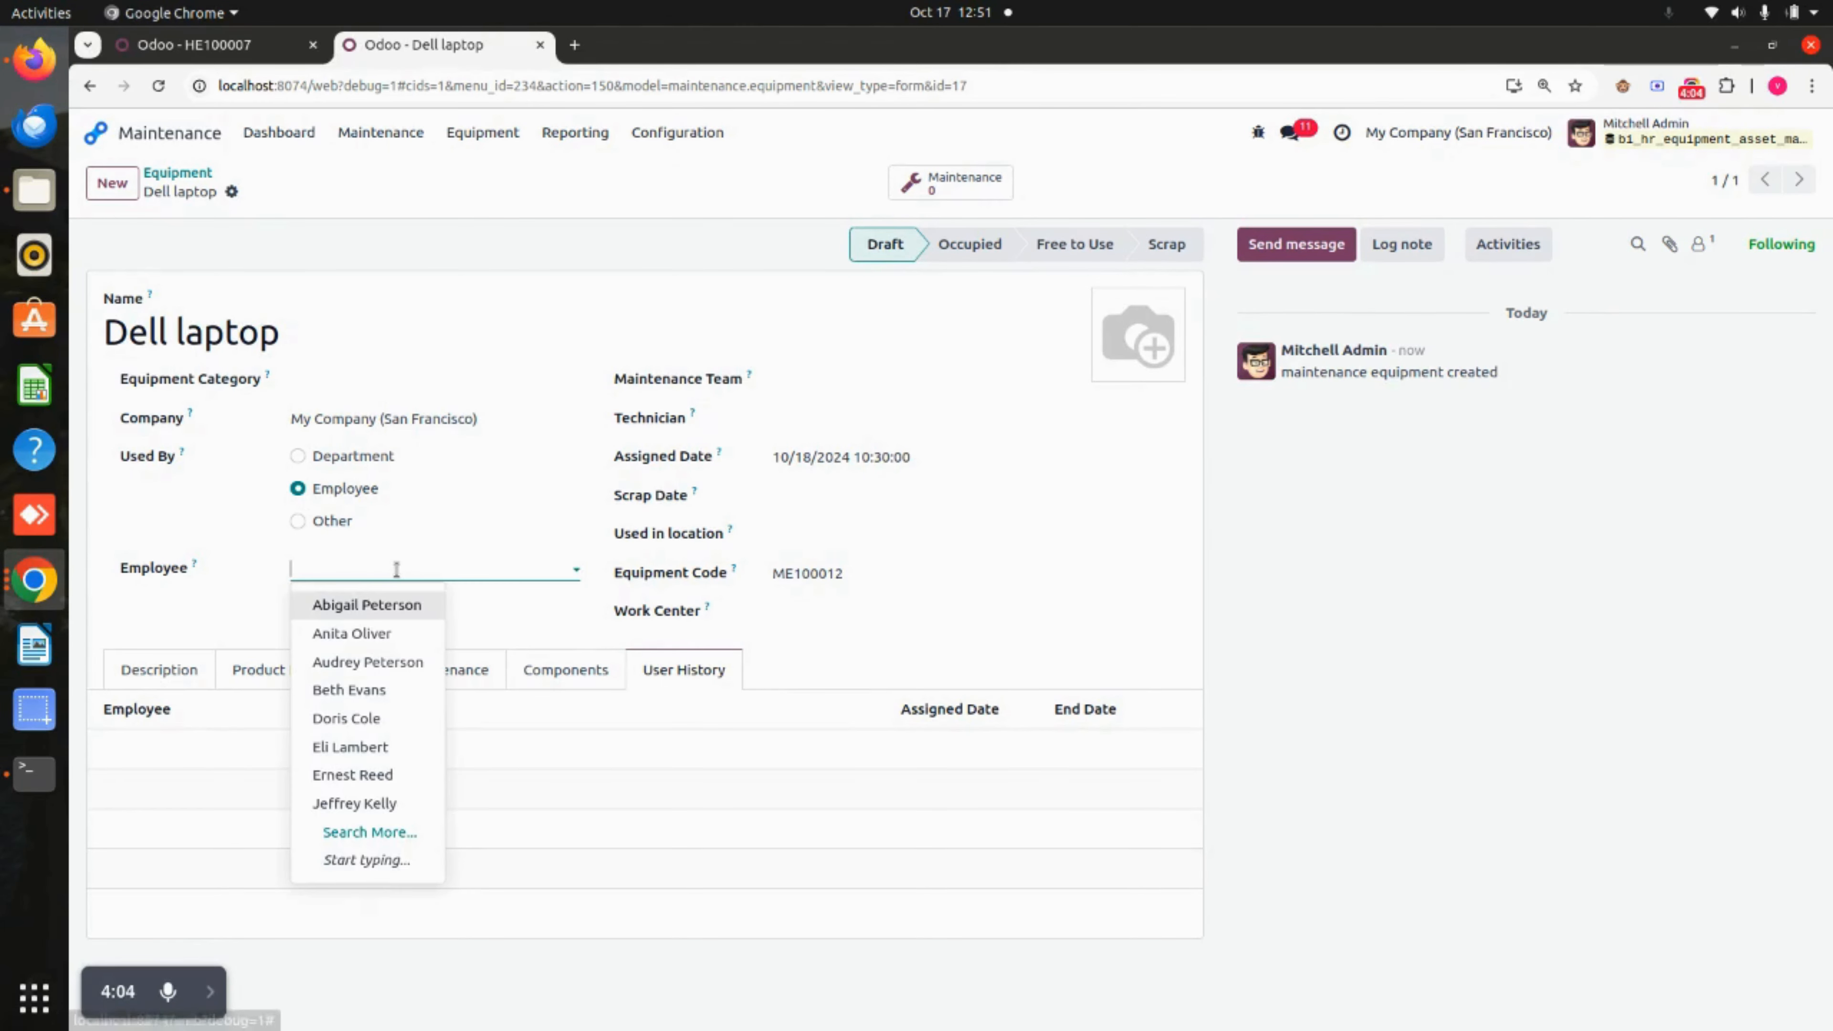
{"action": "left_click", "coordinate": [372, 833]}
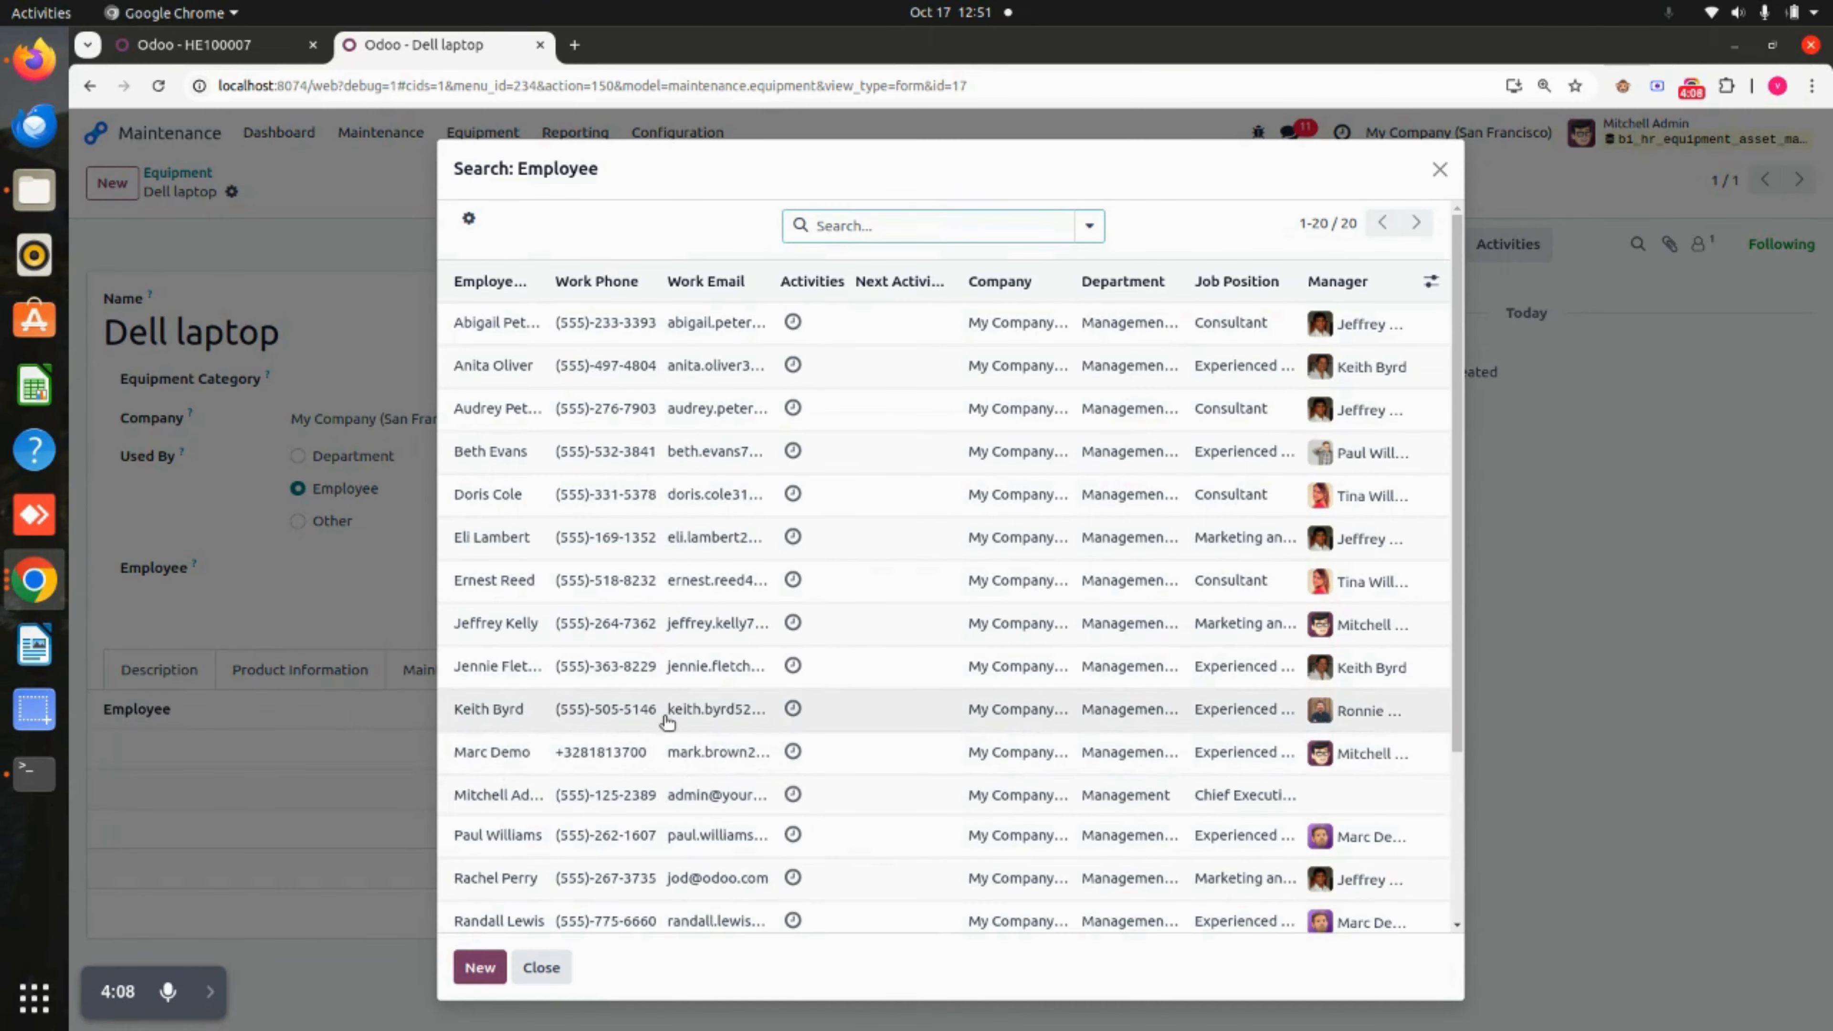
{"action": "left_click", "coordinate": [561, 883]}
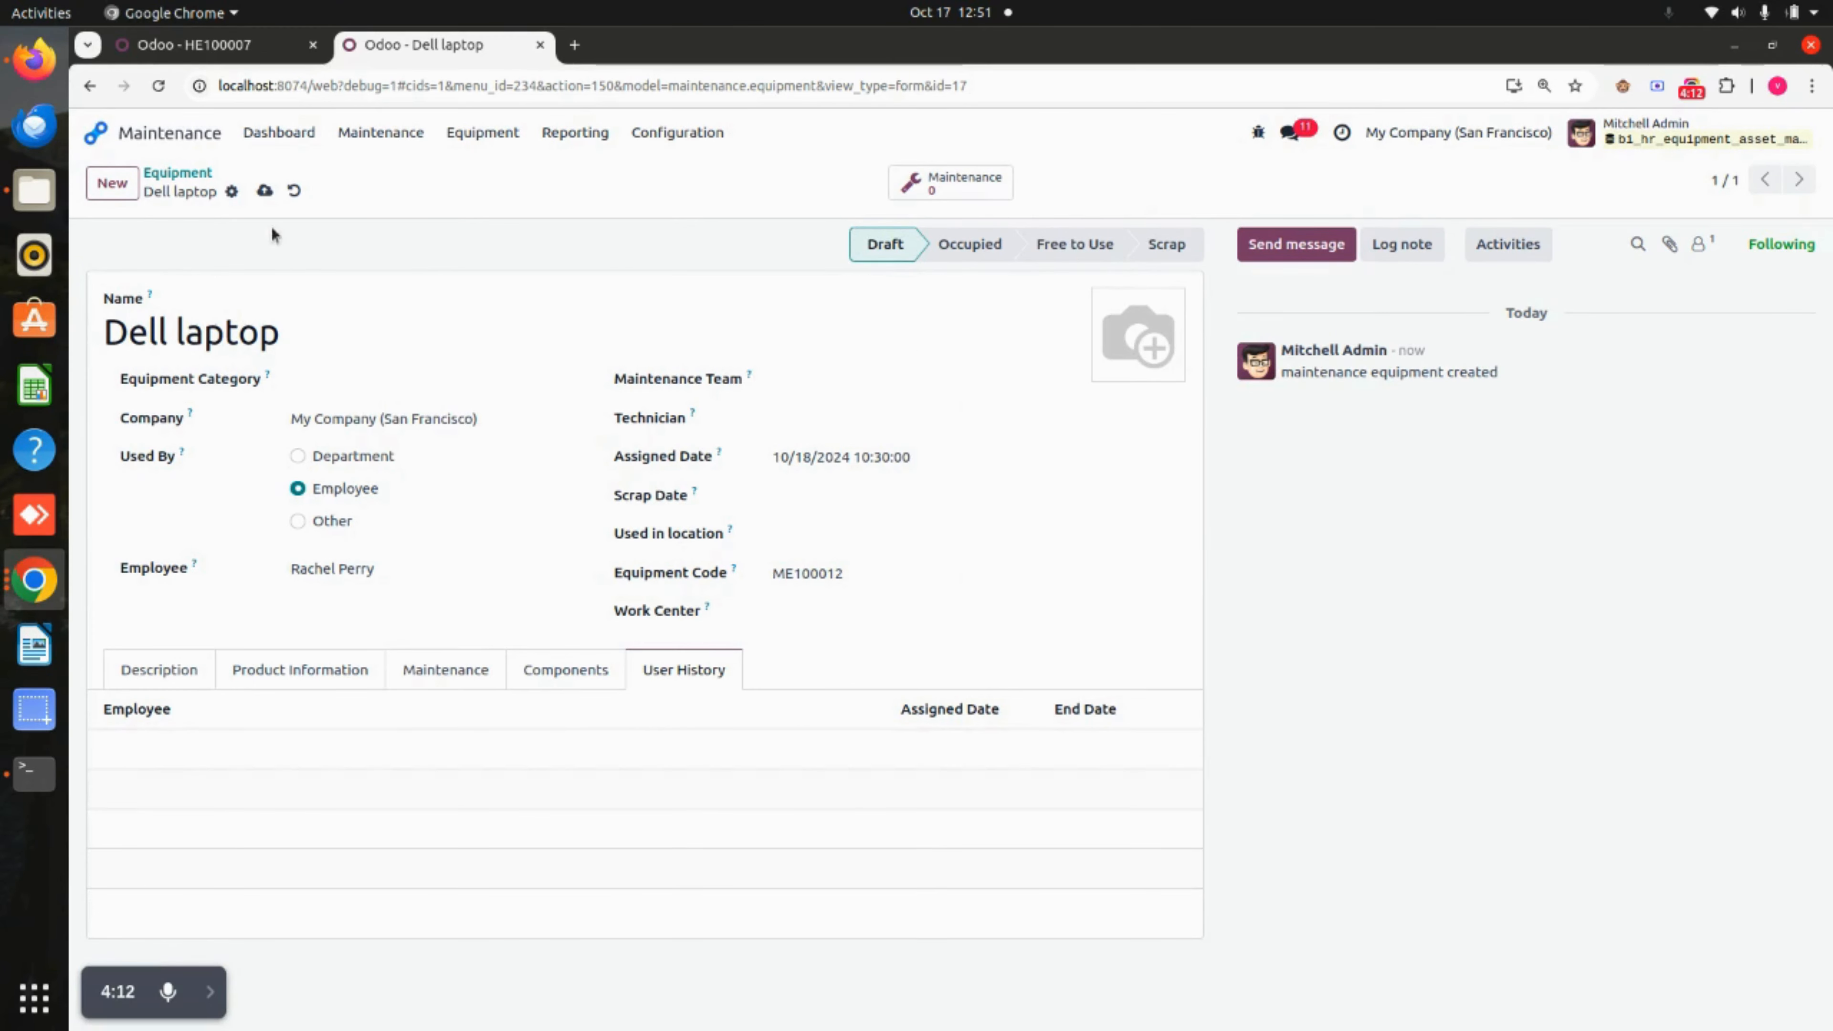
{"action": "left_click", "coordinate": [265, 190]}
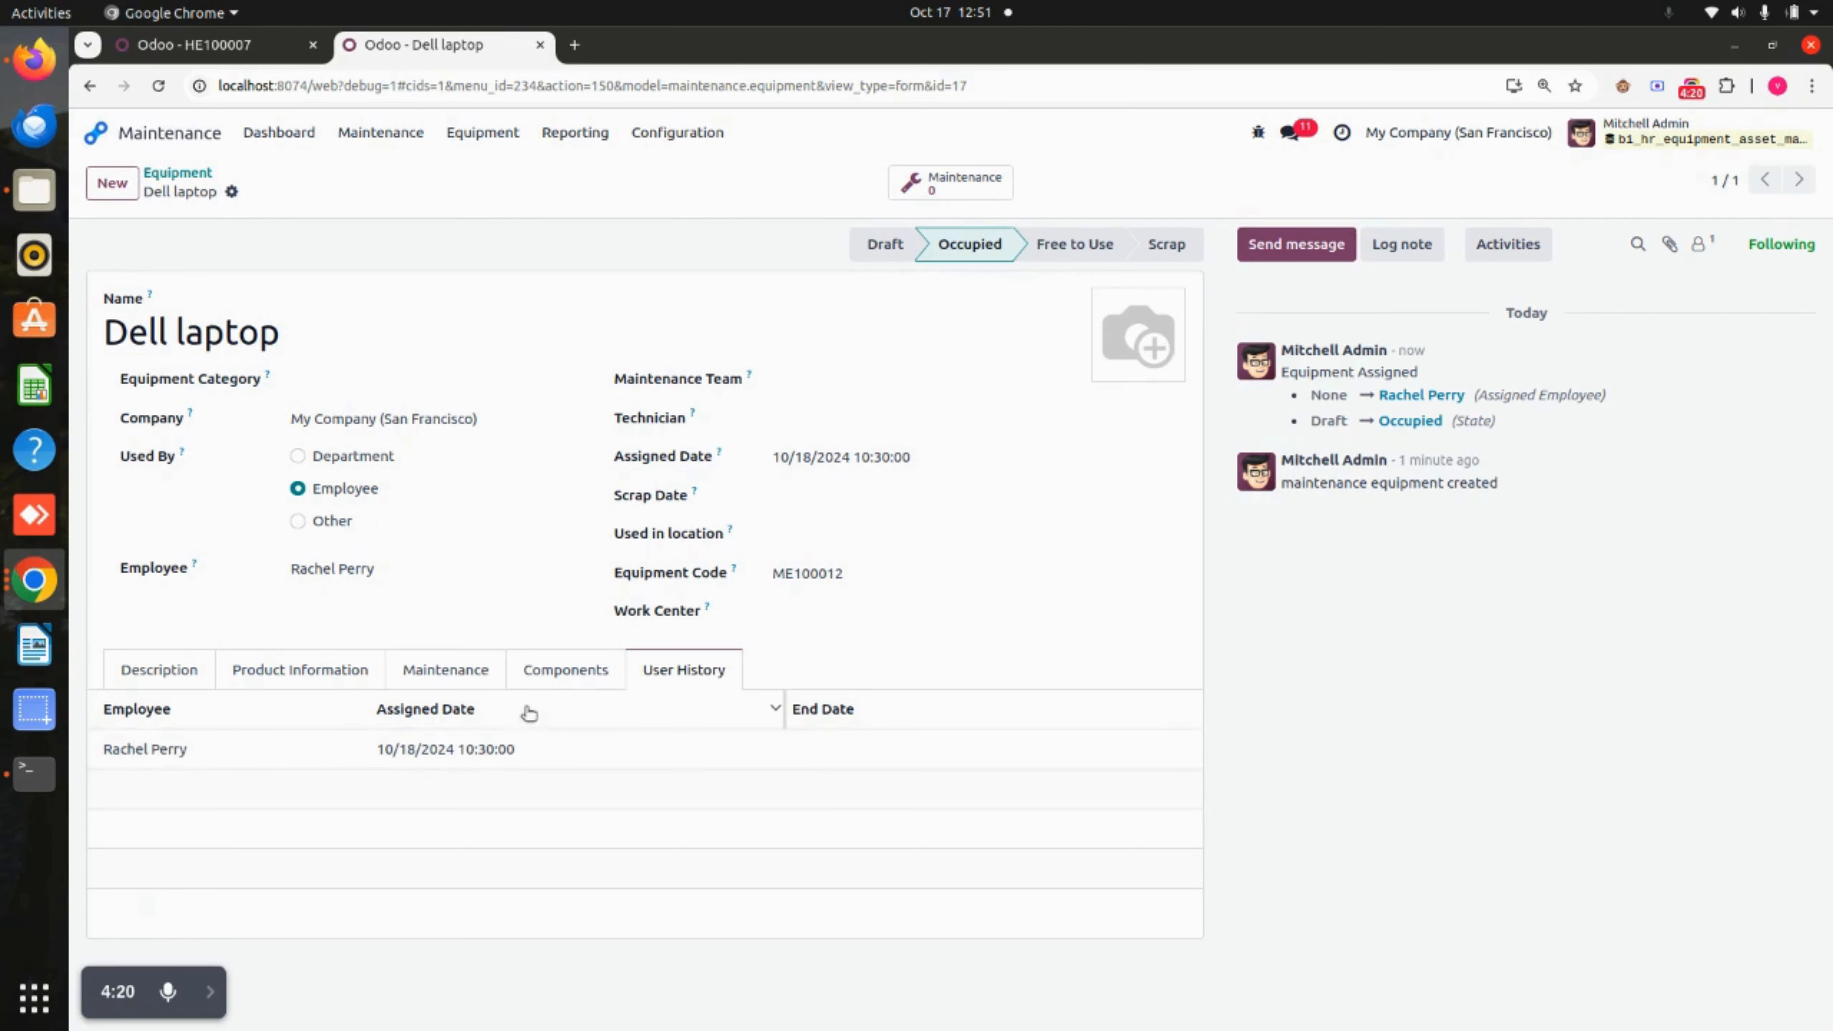
Add HP Inkjet printer and Charger as the Dell laptop's components and save.
{"action": "left_click", "coordinate": [582, 674]}
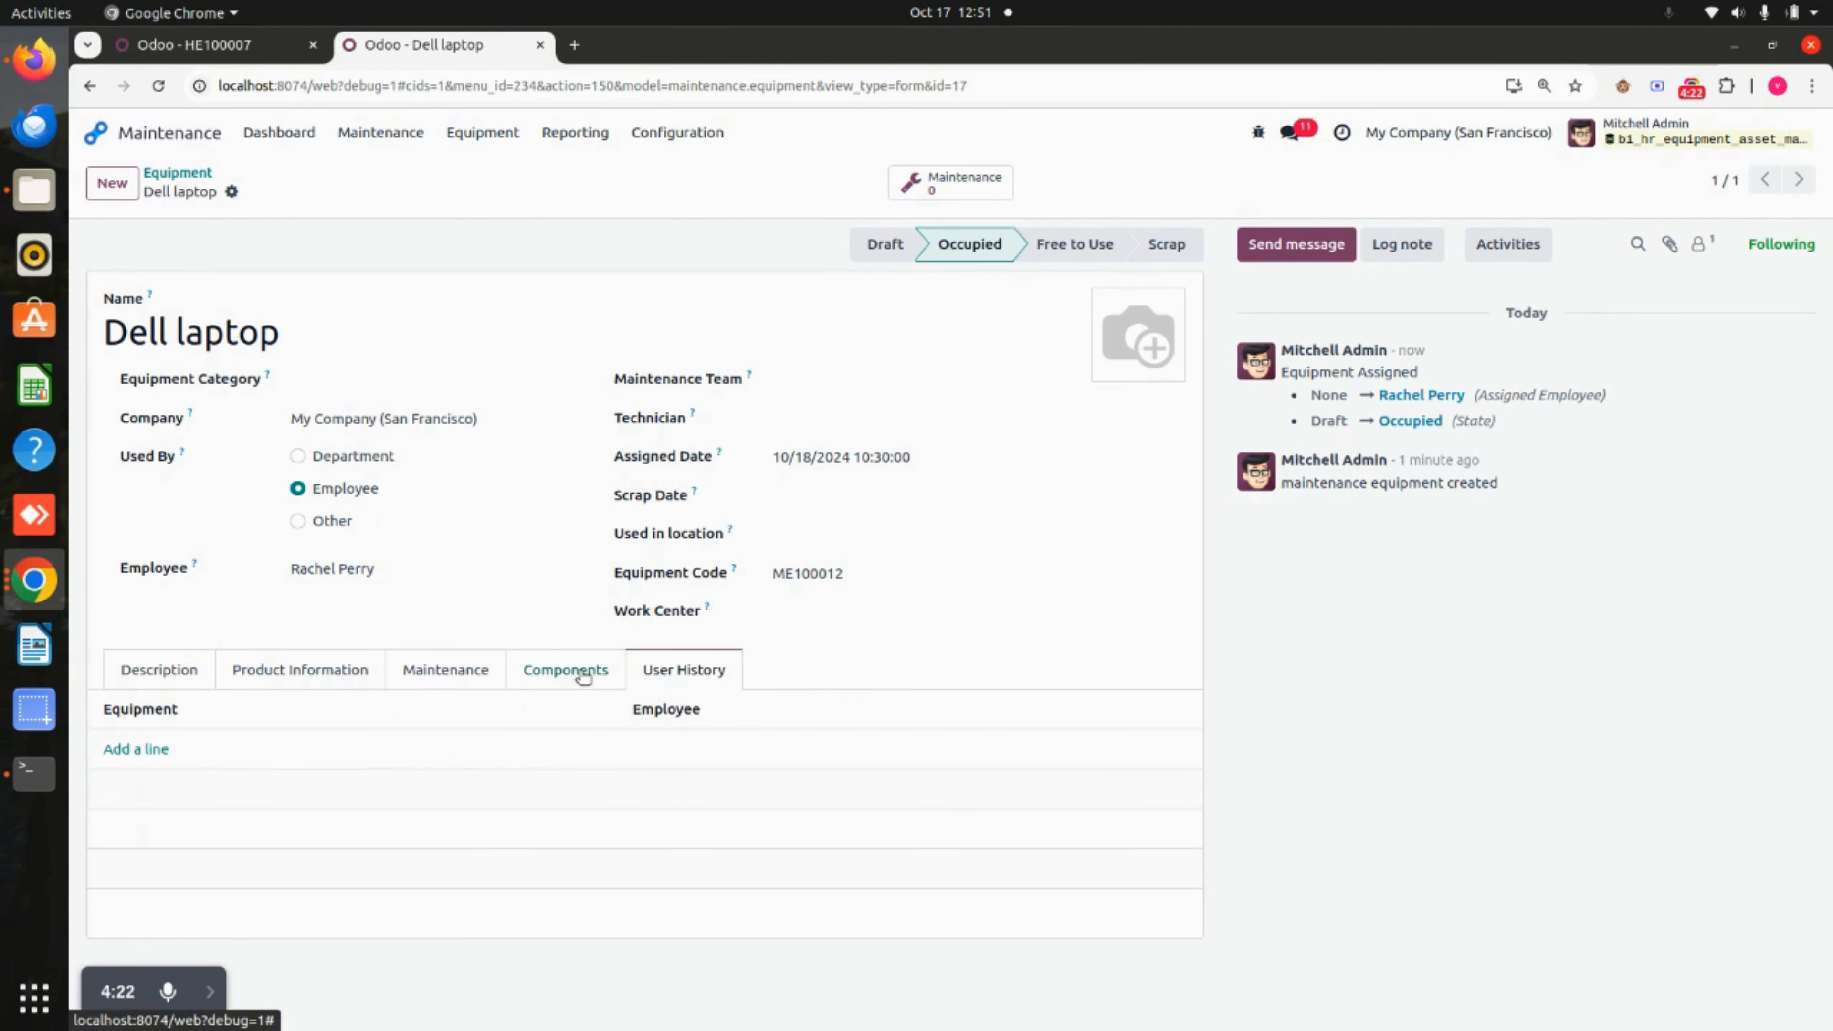
{"action": "left_click", "coordinate": [156, 749]}
{"action": "left_click", "coordinate": [160, 751]}
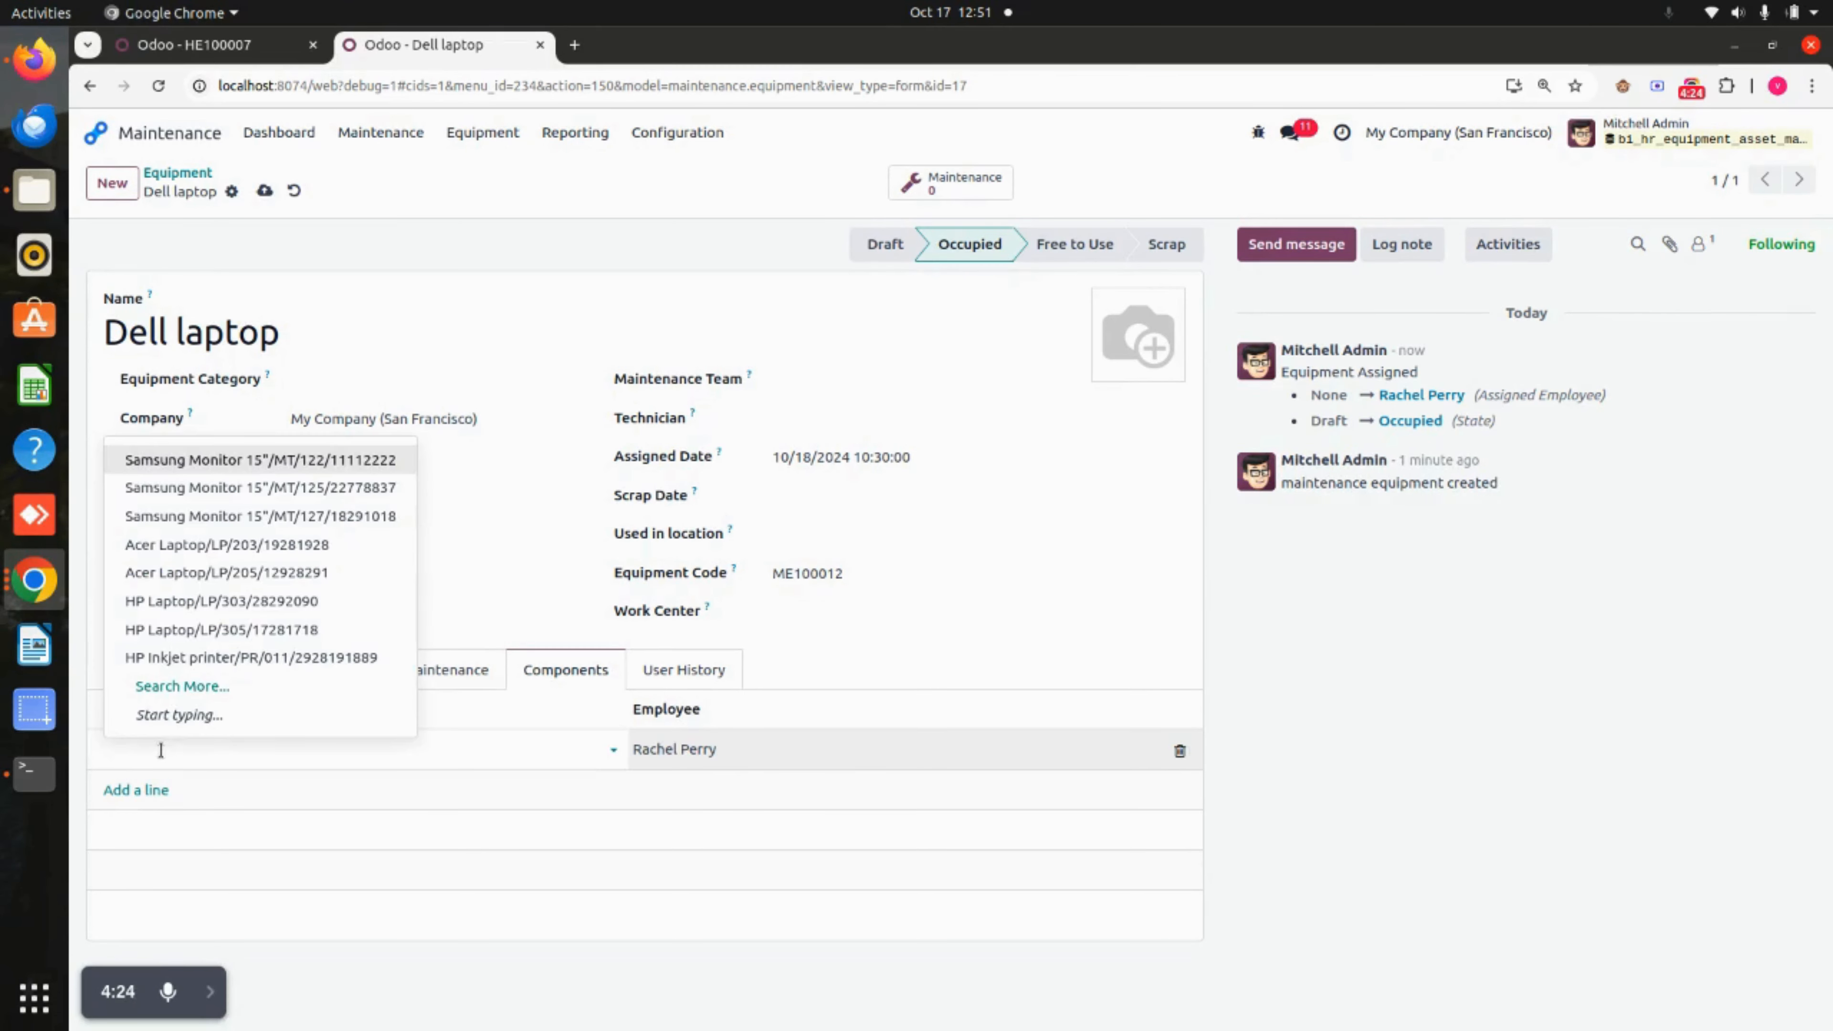
{"action": "left_click", "coordinate": [240, 657]}
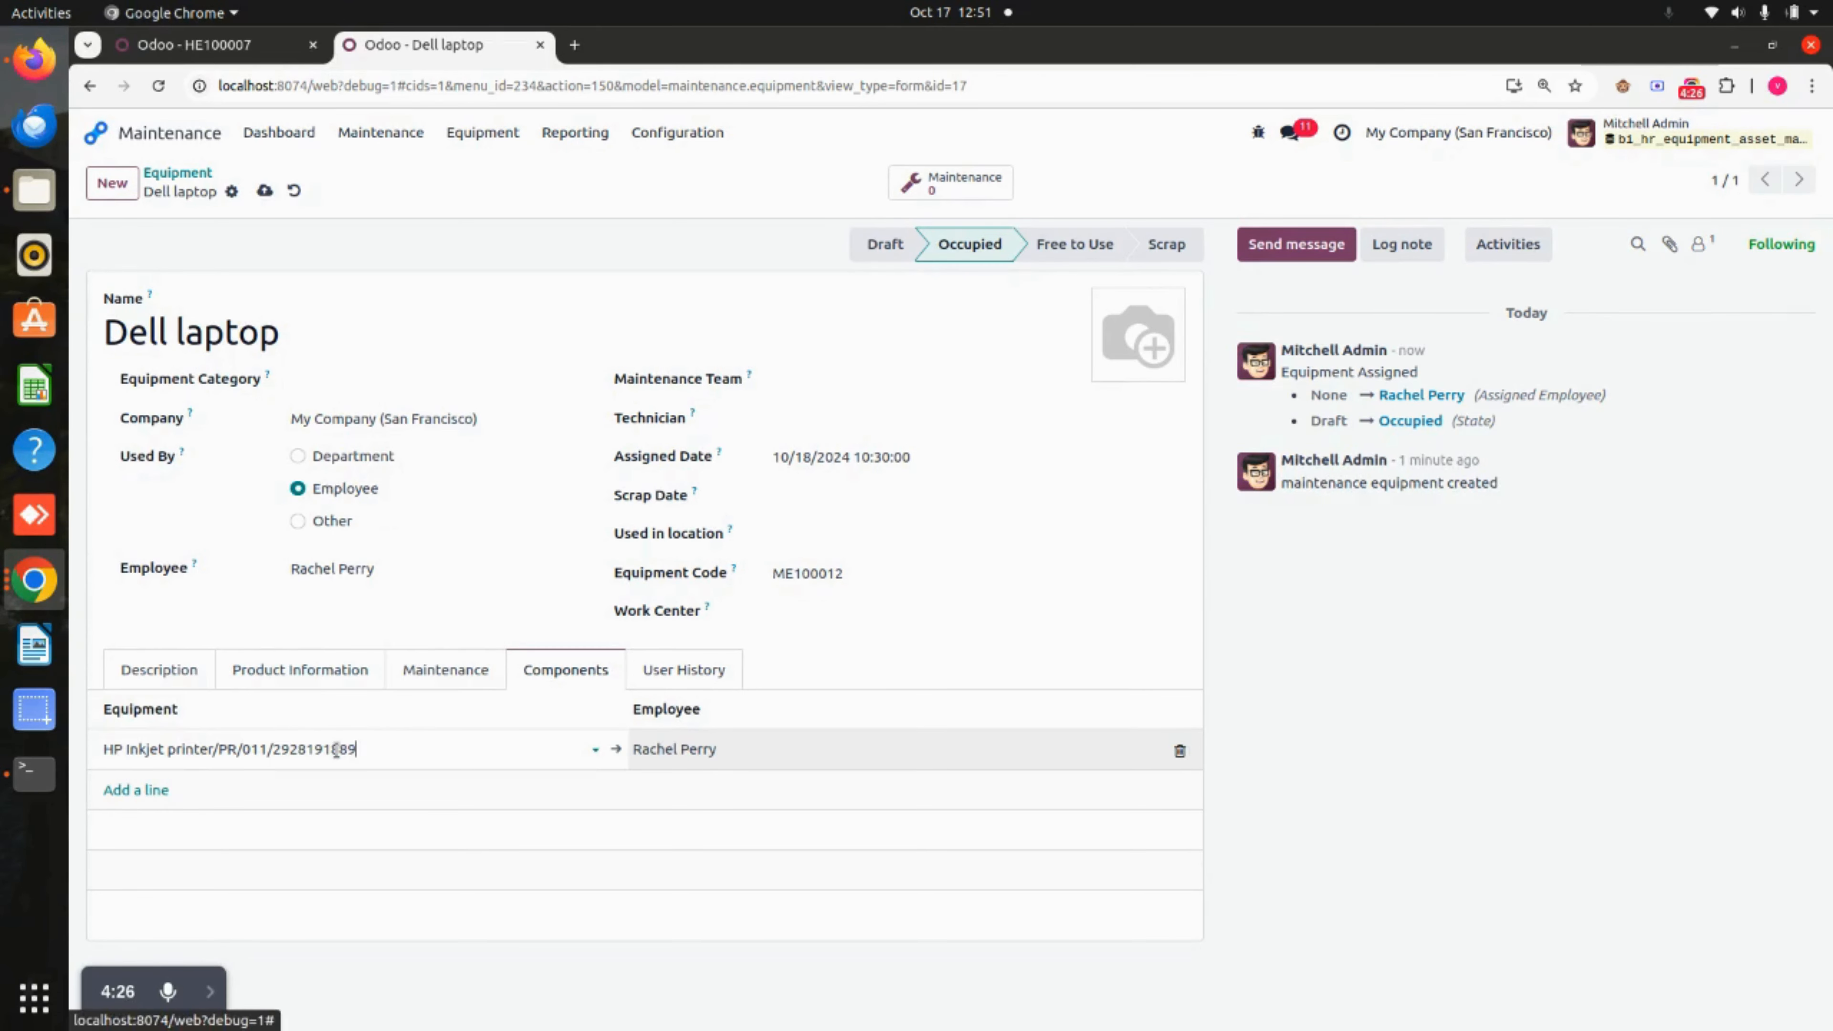
{"action": "left_click", "coordinate": [132, 790]}
{"action": "left_click", "coordinate": [130, 793]}
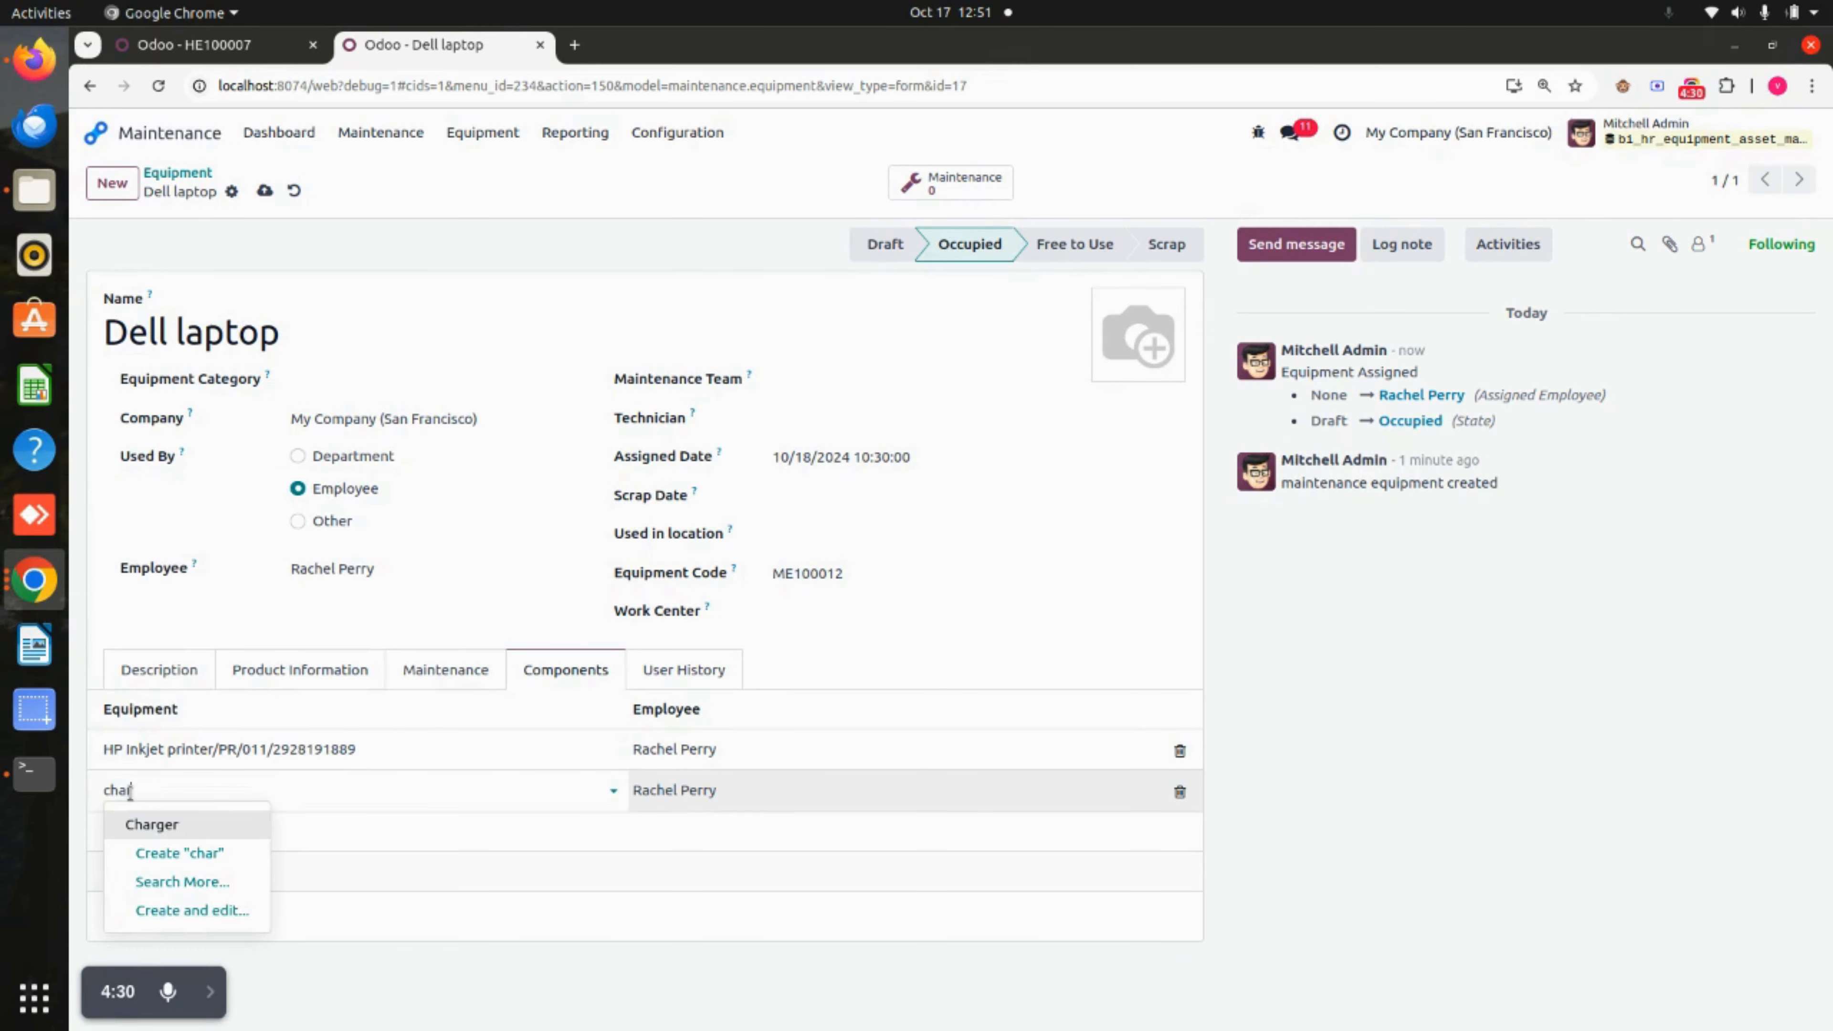
{"action": "left_click", "coordinate": [189, 828]}
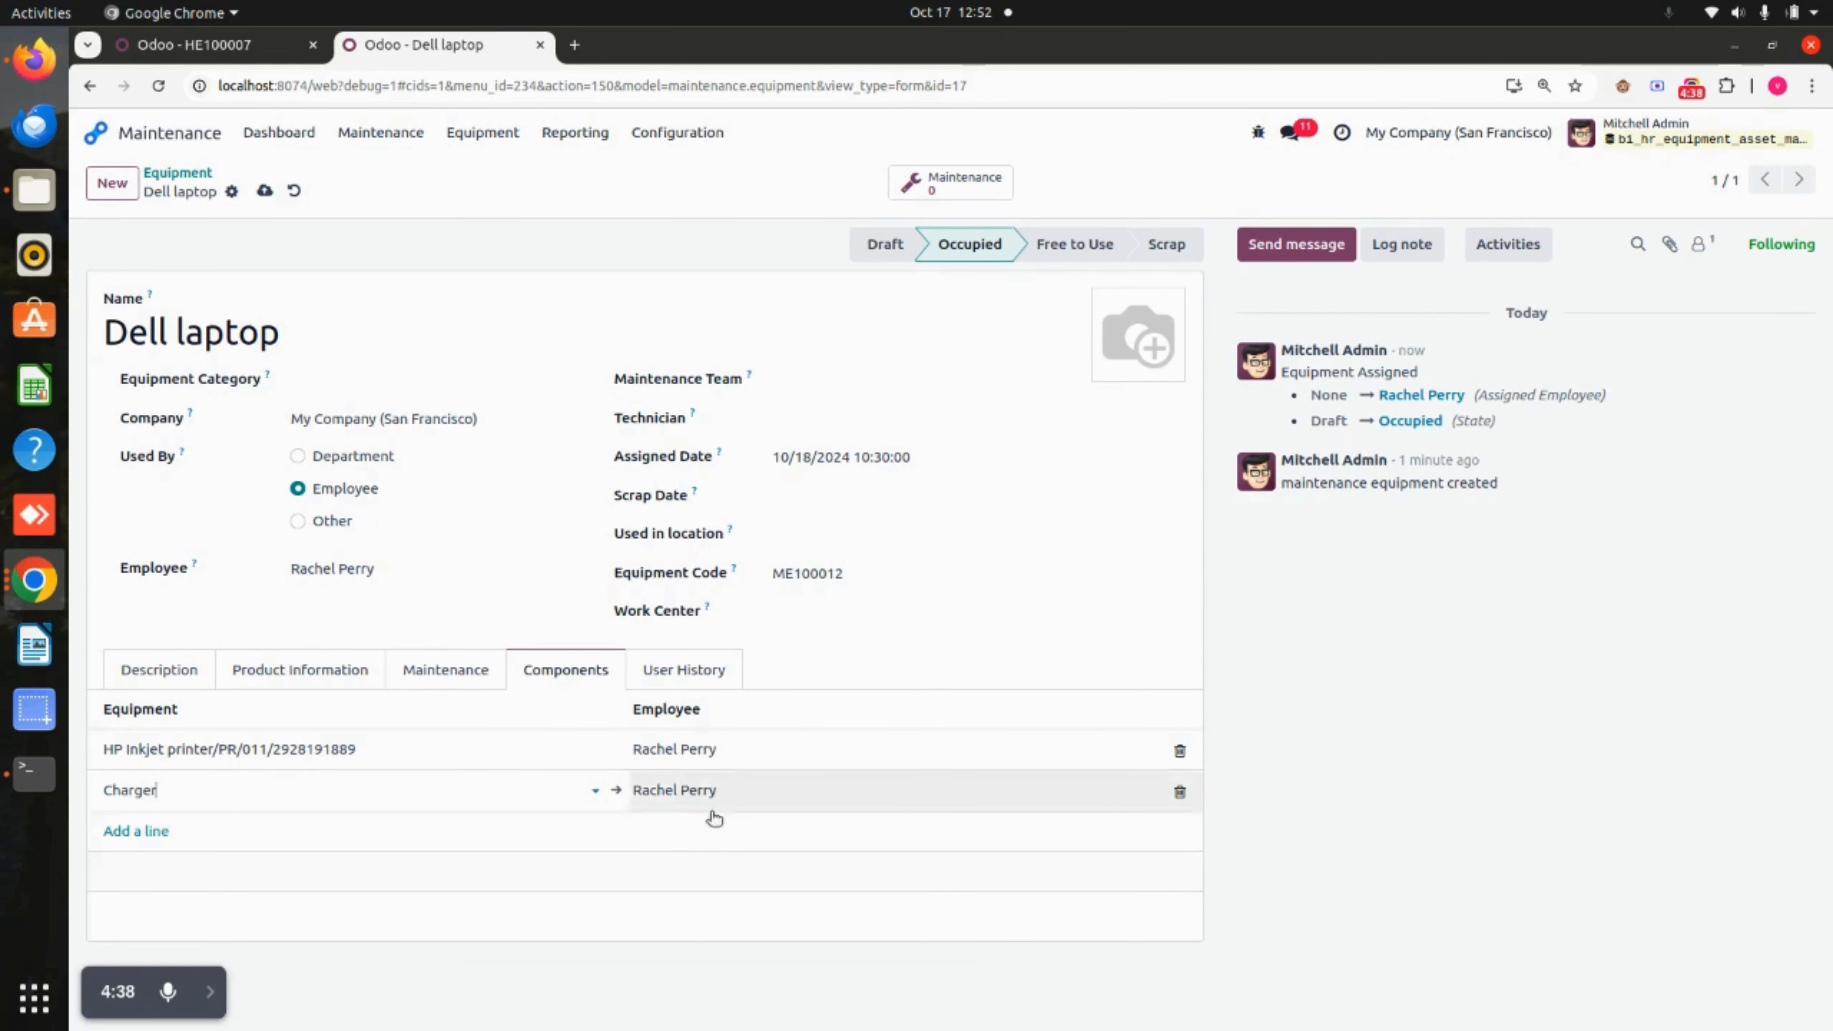
{"action": "left_click", "coordinate": [265, 190]}
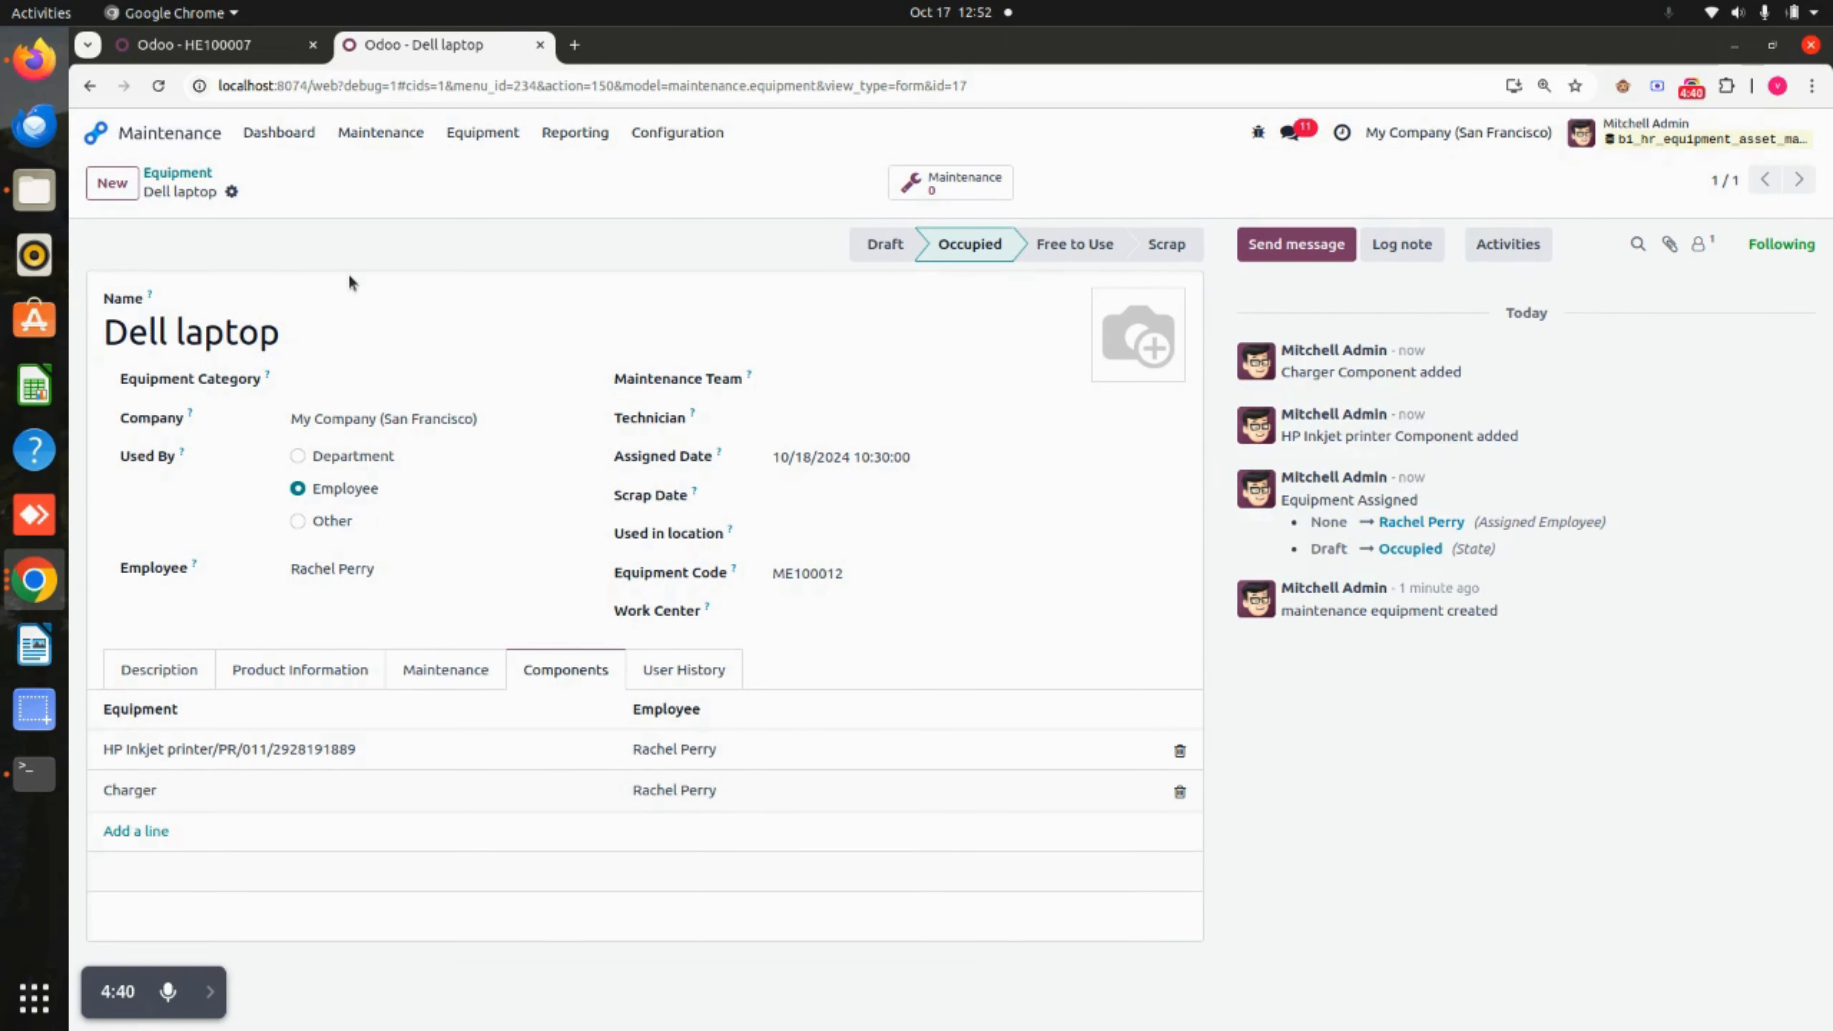
{"action": "left_click", "coordinate": [711, 677]}
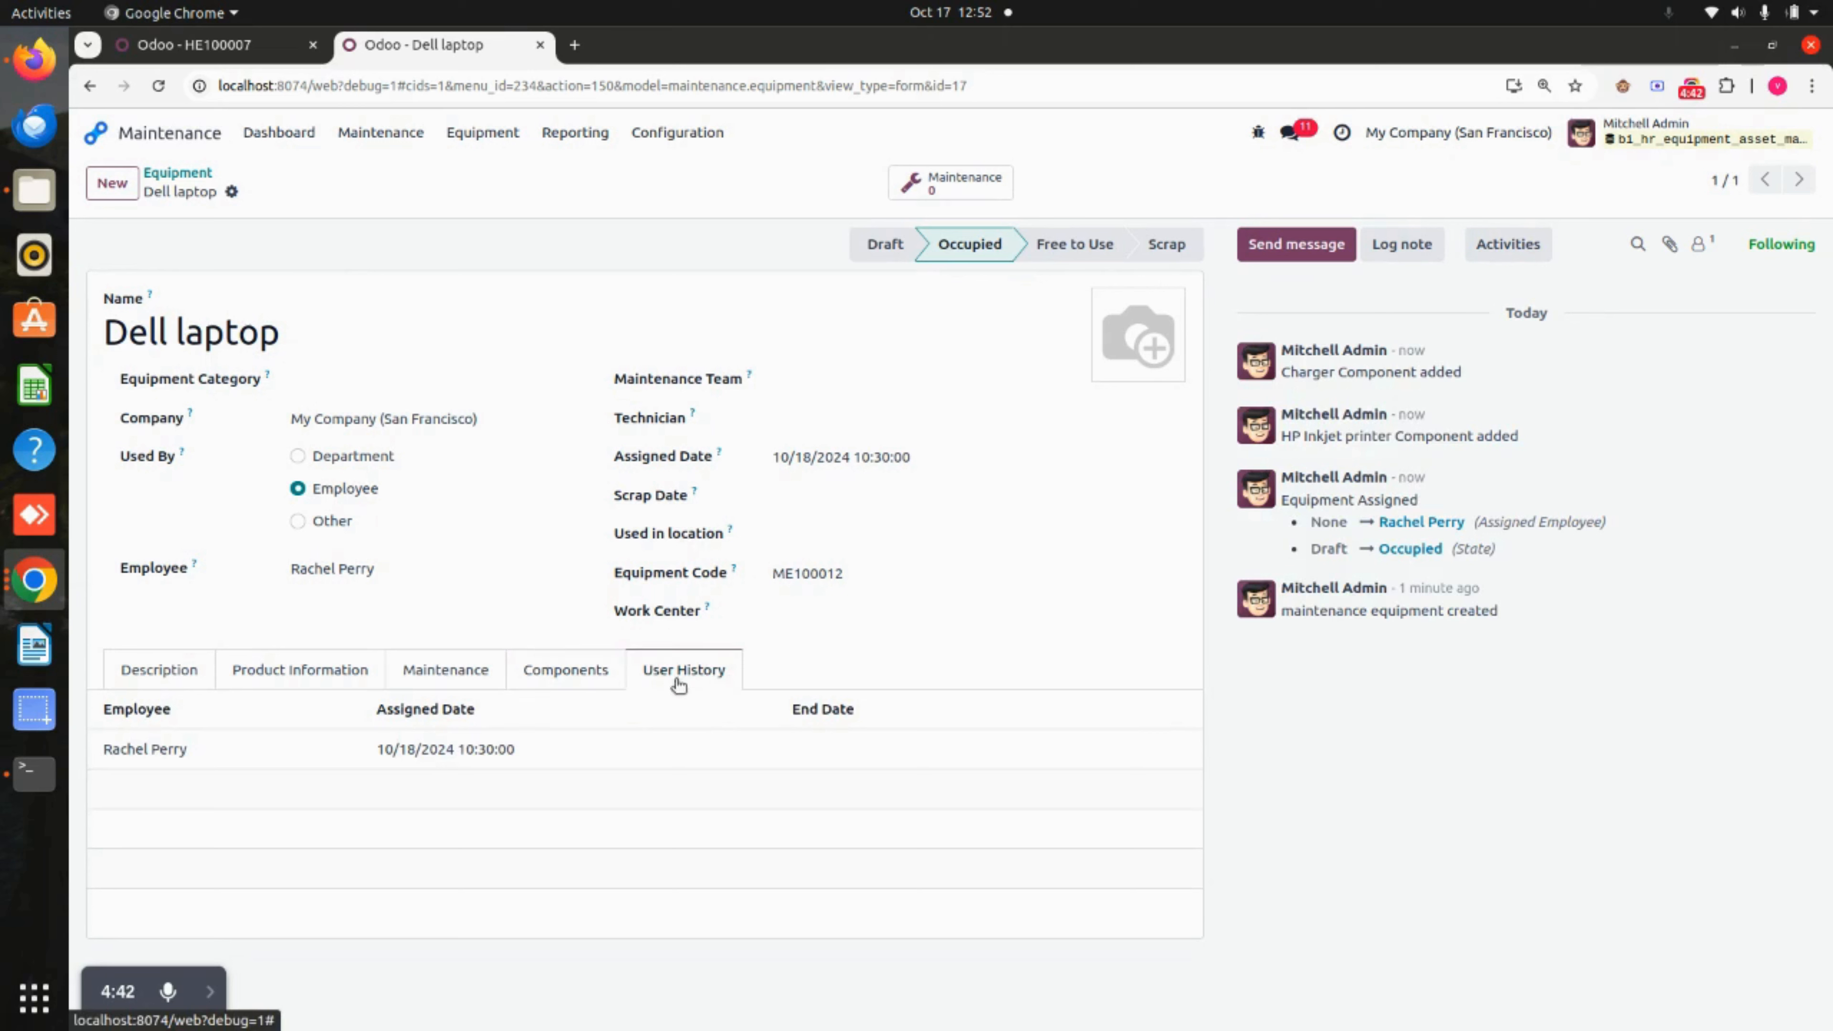
Review the HP Inkjet printer component's own user history, then return to the Dell laptop.
{"action": "left_click", "coordinate": [549, 666]}
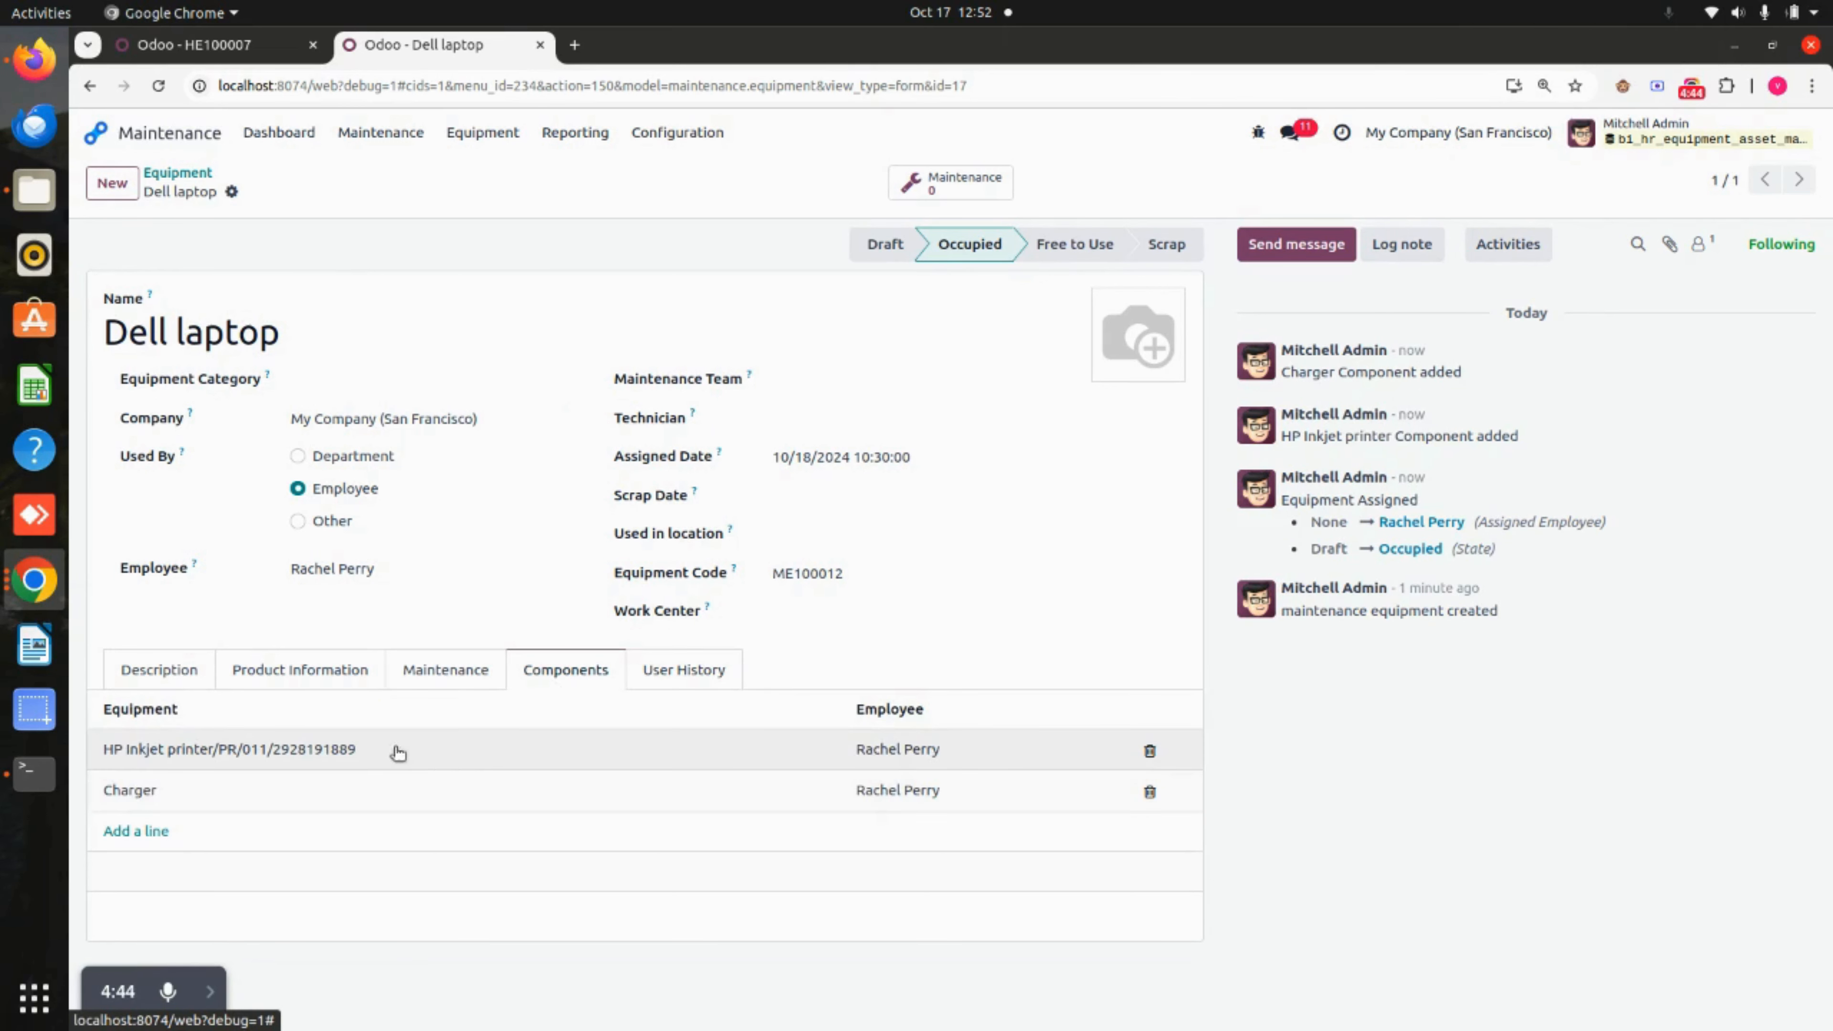
{"action": "left_click", "coordinate": [440, 757]}
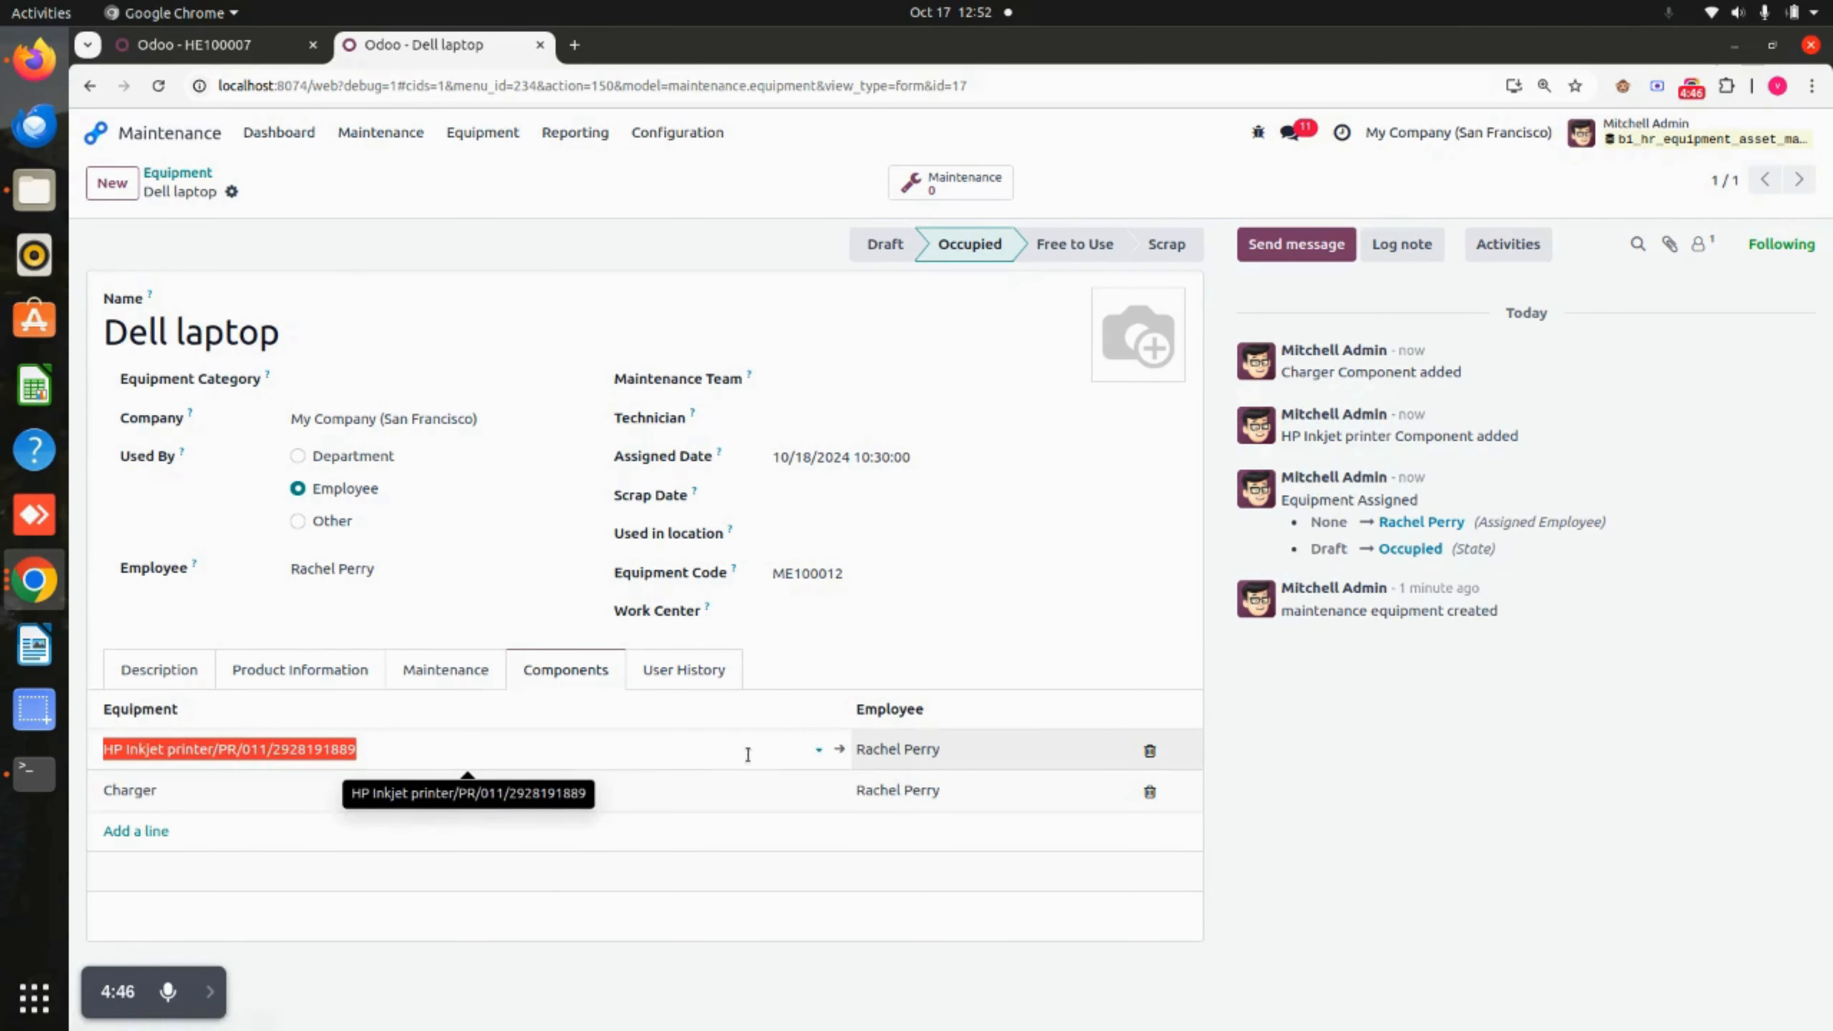
{"action": "left_click", "coordinate": [836, 752]}
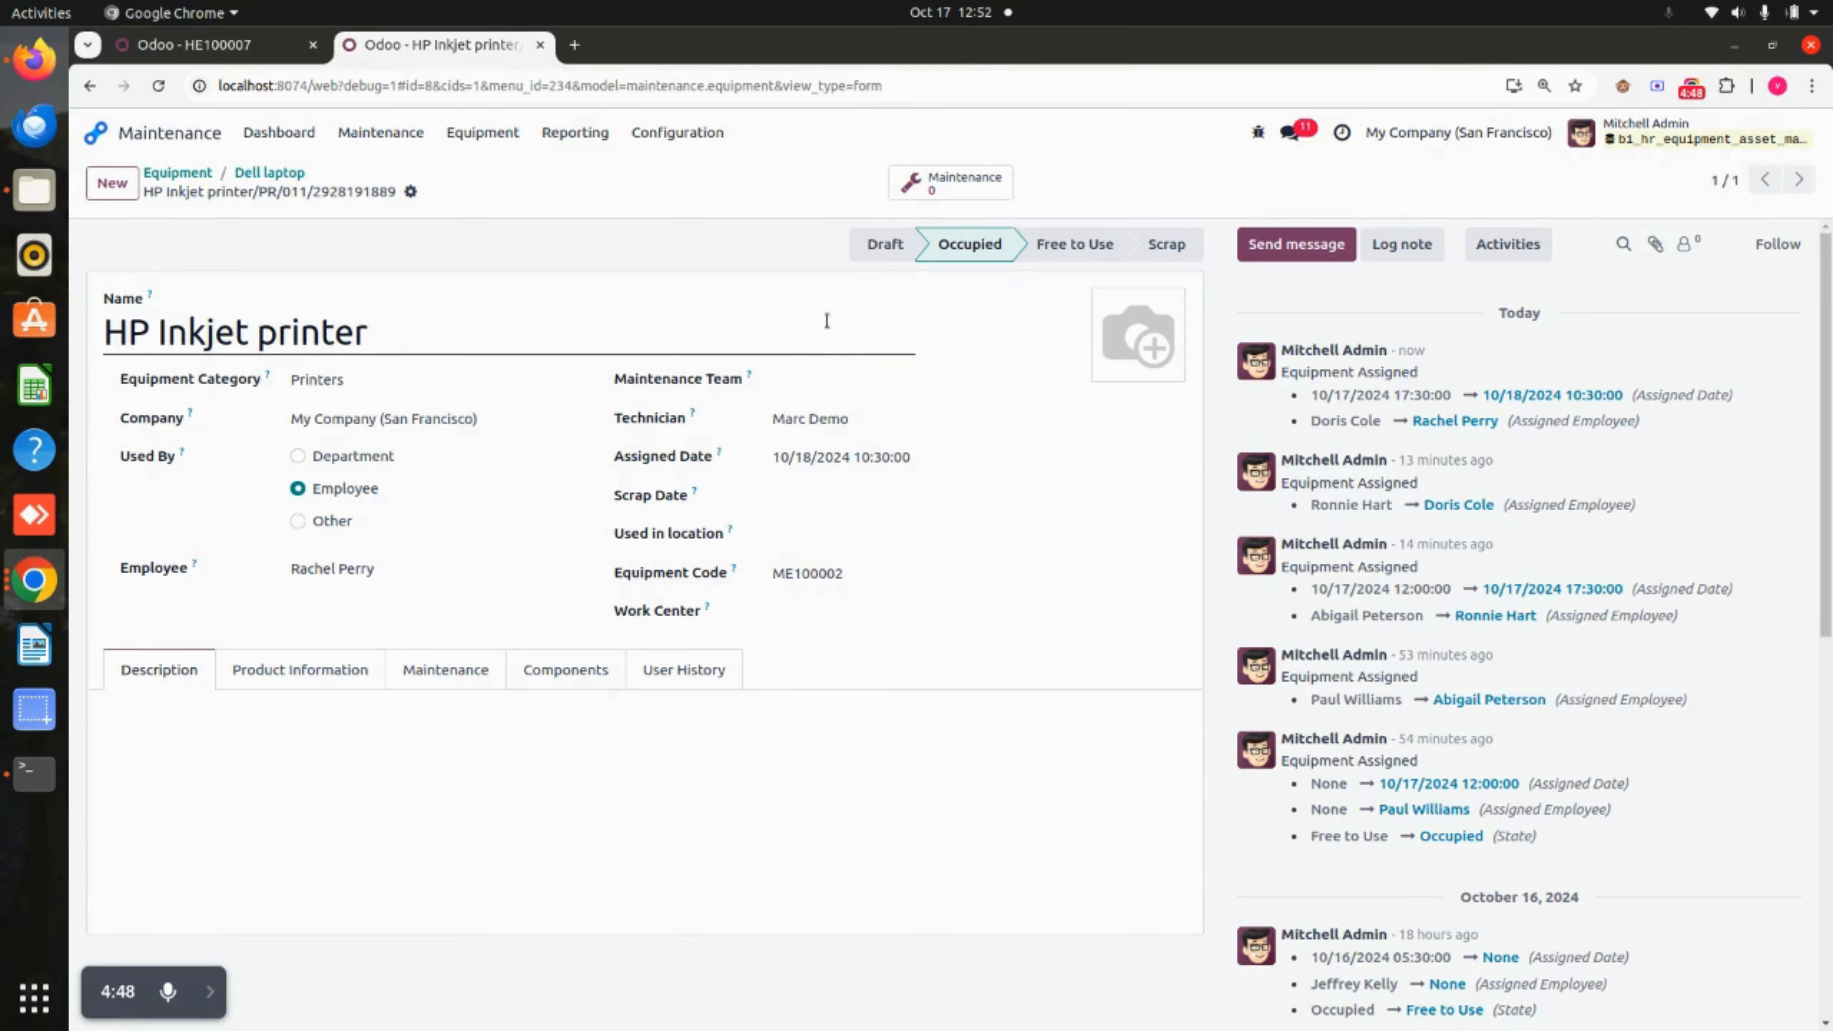
{"action": "triple_click", "coordinate": [473, 331]}
{"action": "left_click", "coordinate": [473, 330]}
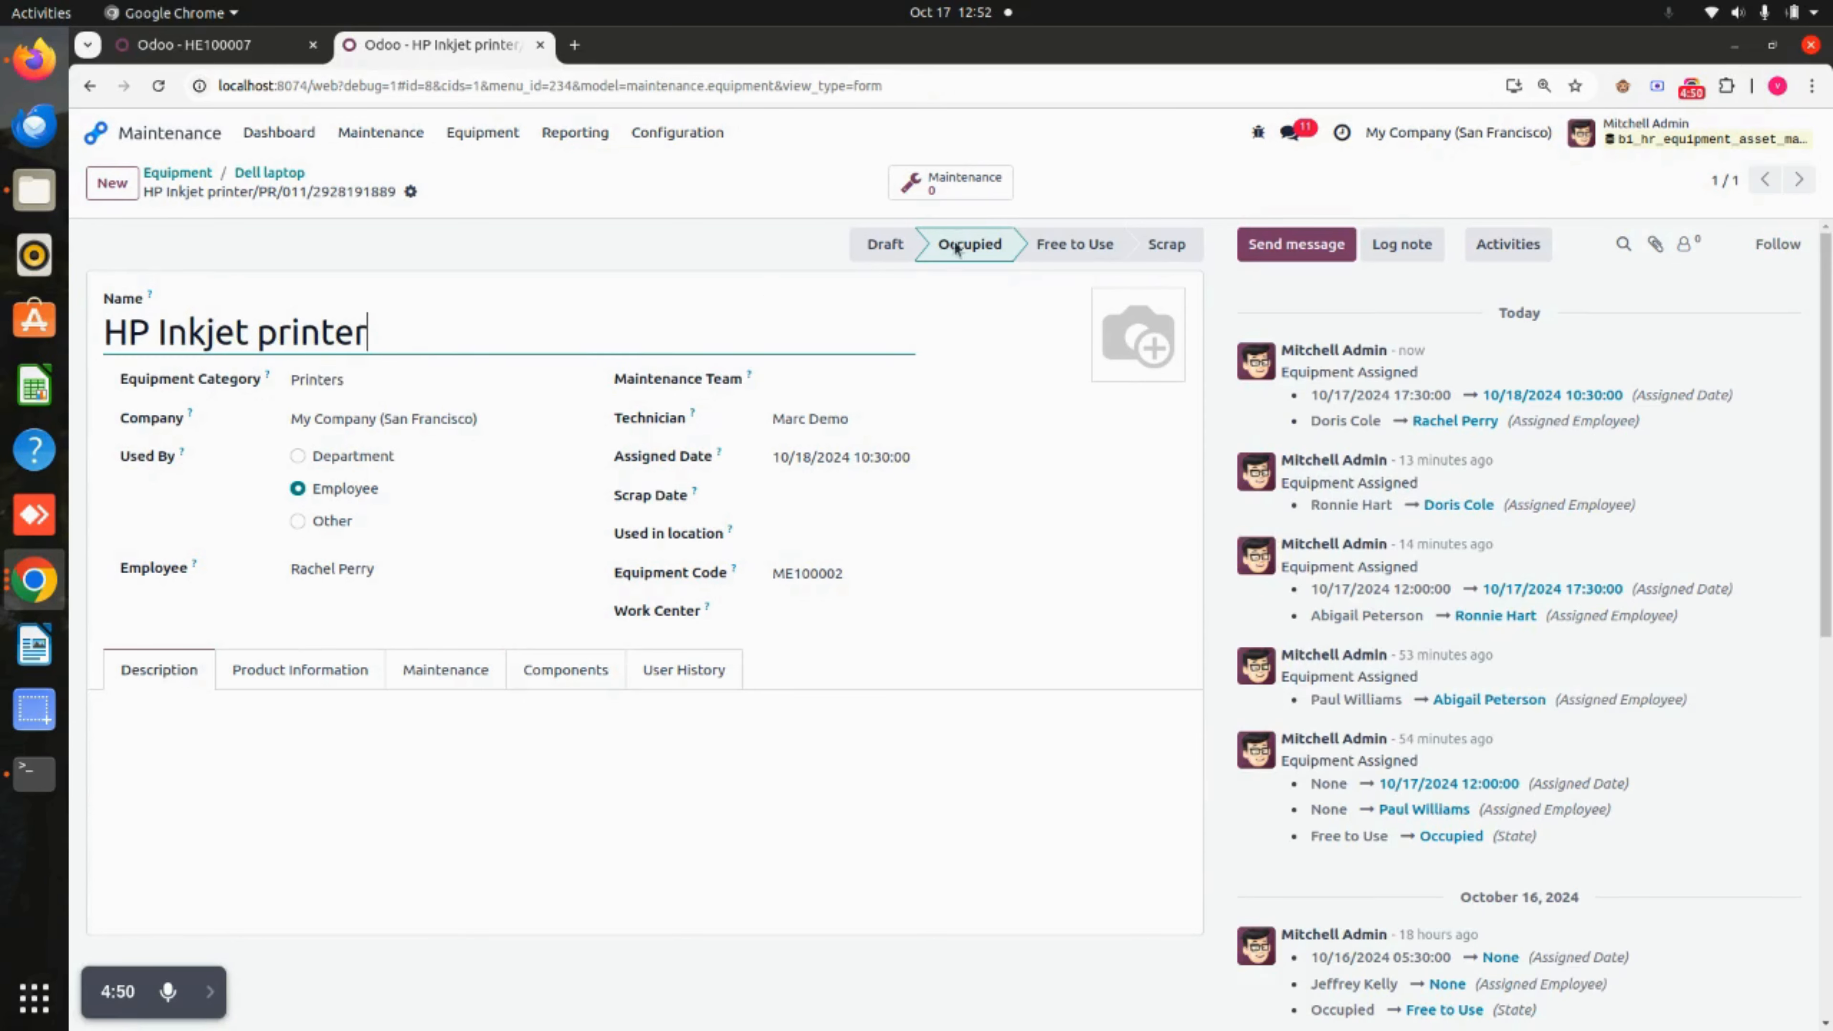
{"action": "left_click", "coordinate": [591, 684]}
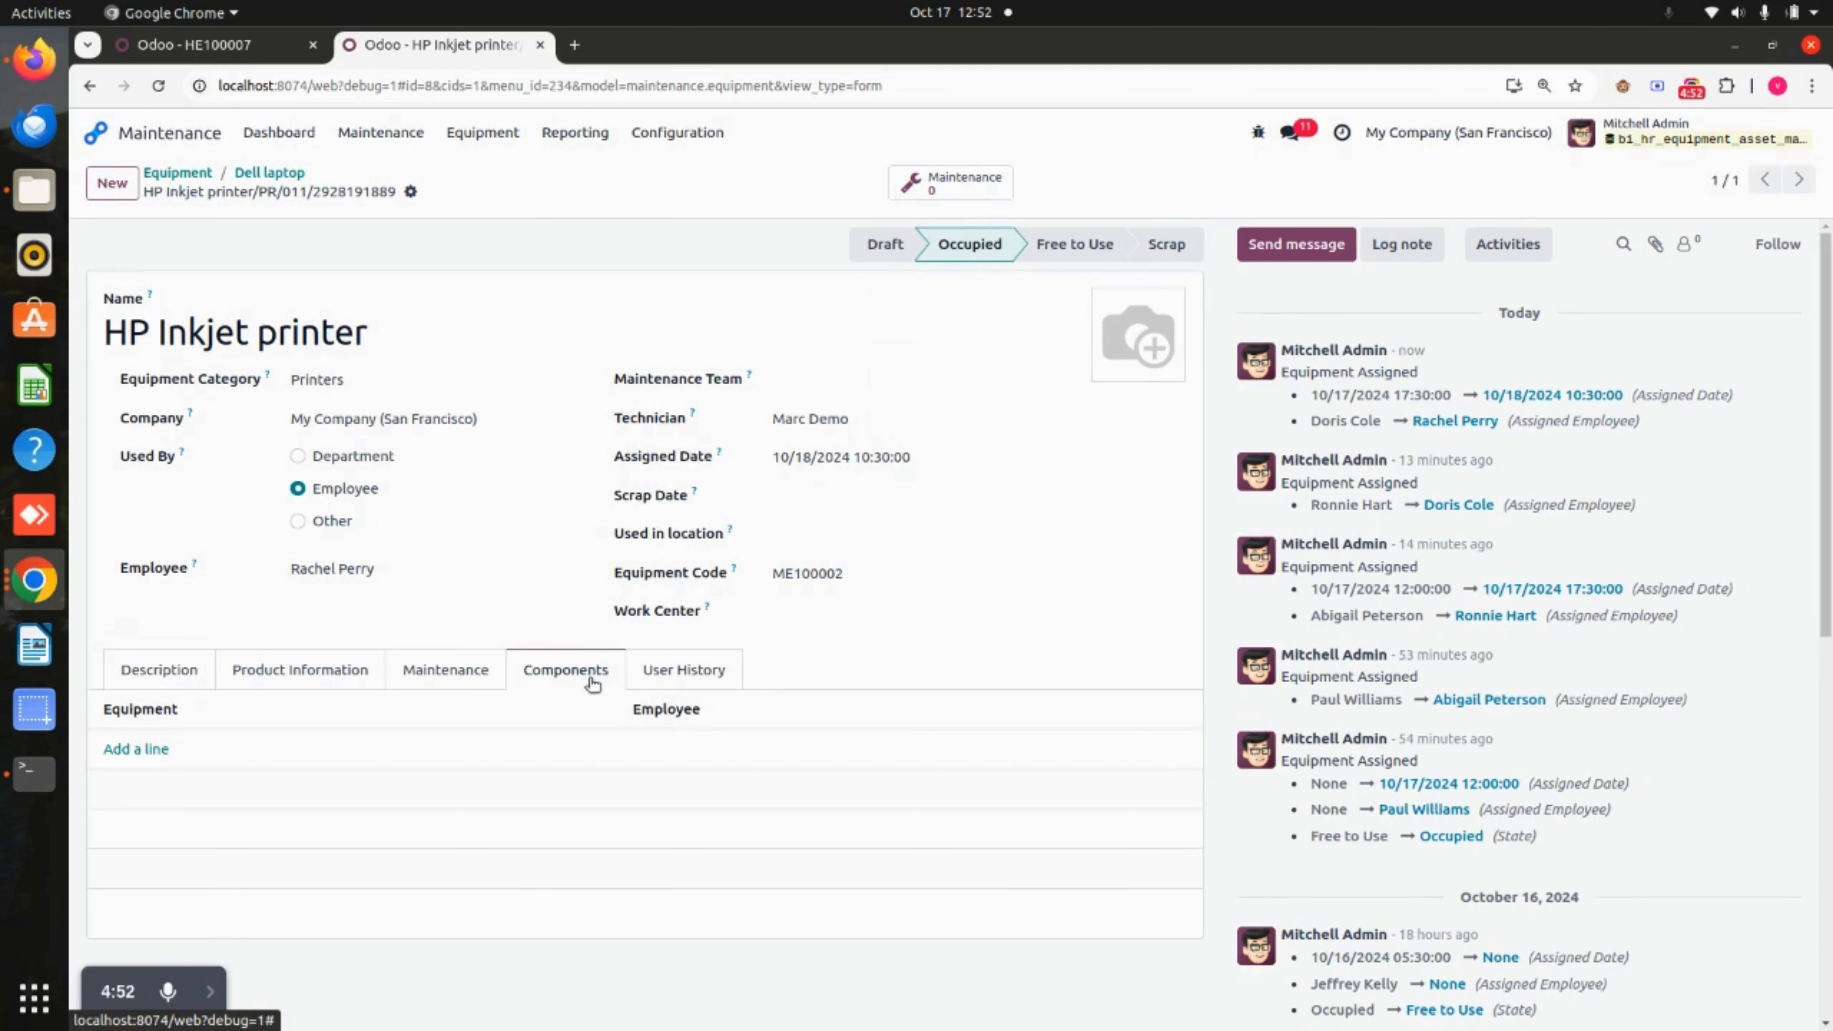
{"action": "left_click", "coordinate": [663, 687]}
{"action": "scroll", "coordinate": [638, 865], "scroll_direction": "down", "scroll_amount": 2}
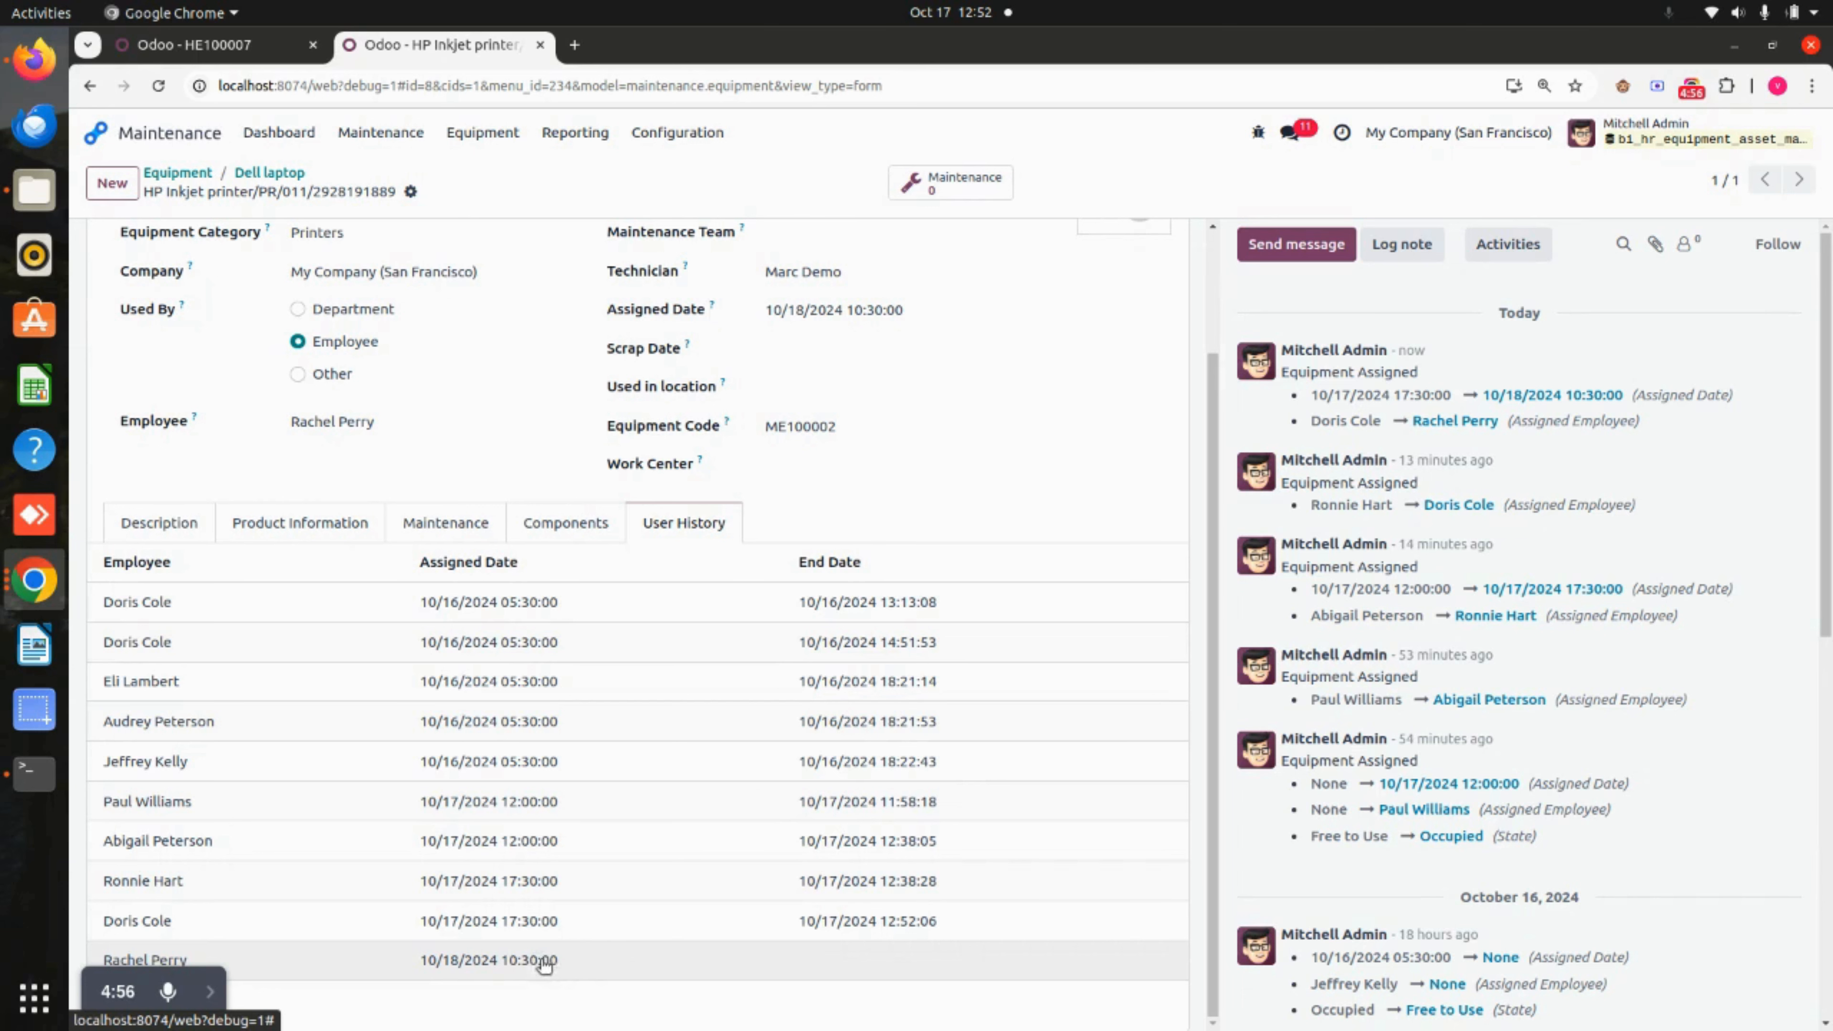
{"action": "scroll", "coordinate": [757, 964], "scroll_direction": "up", "scroll_amount": 2}
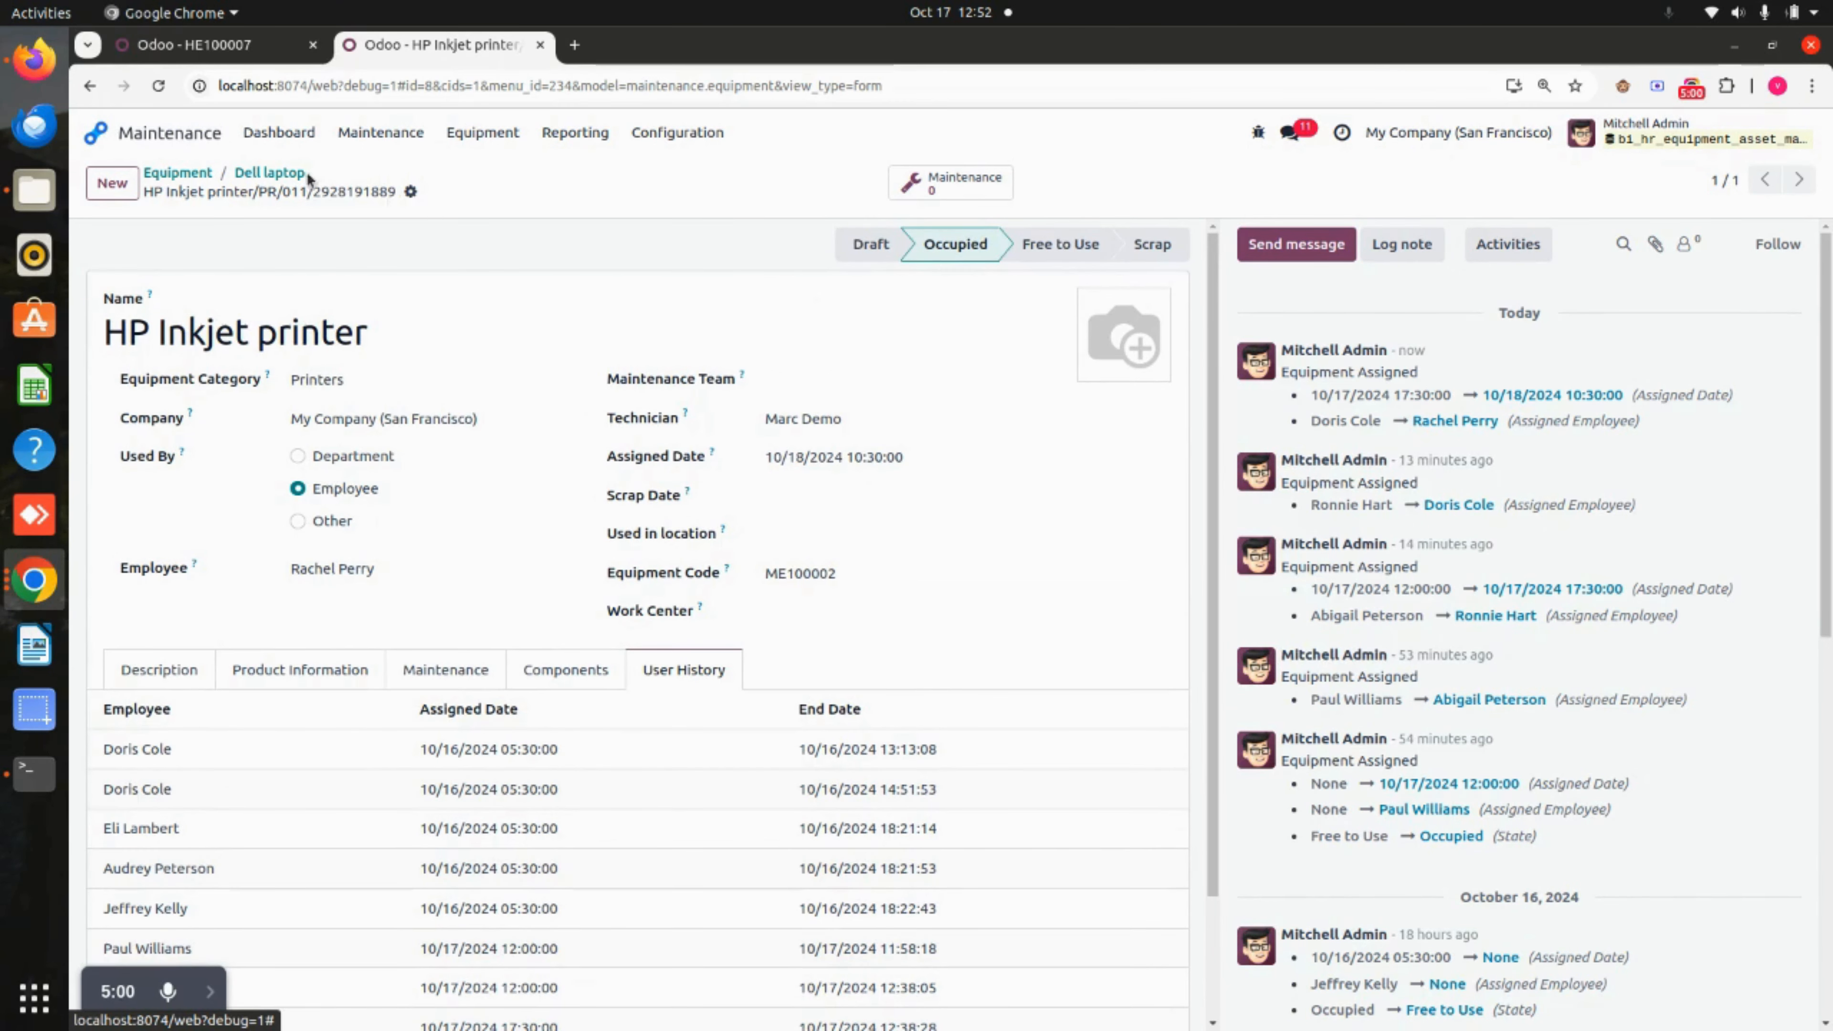
{"action": "left_click", "coordinate": [269, 173]}
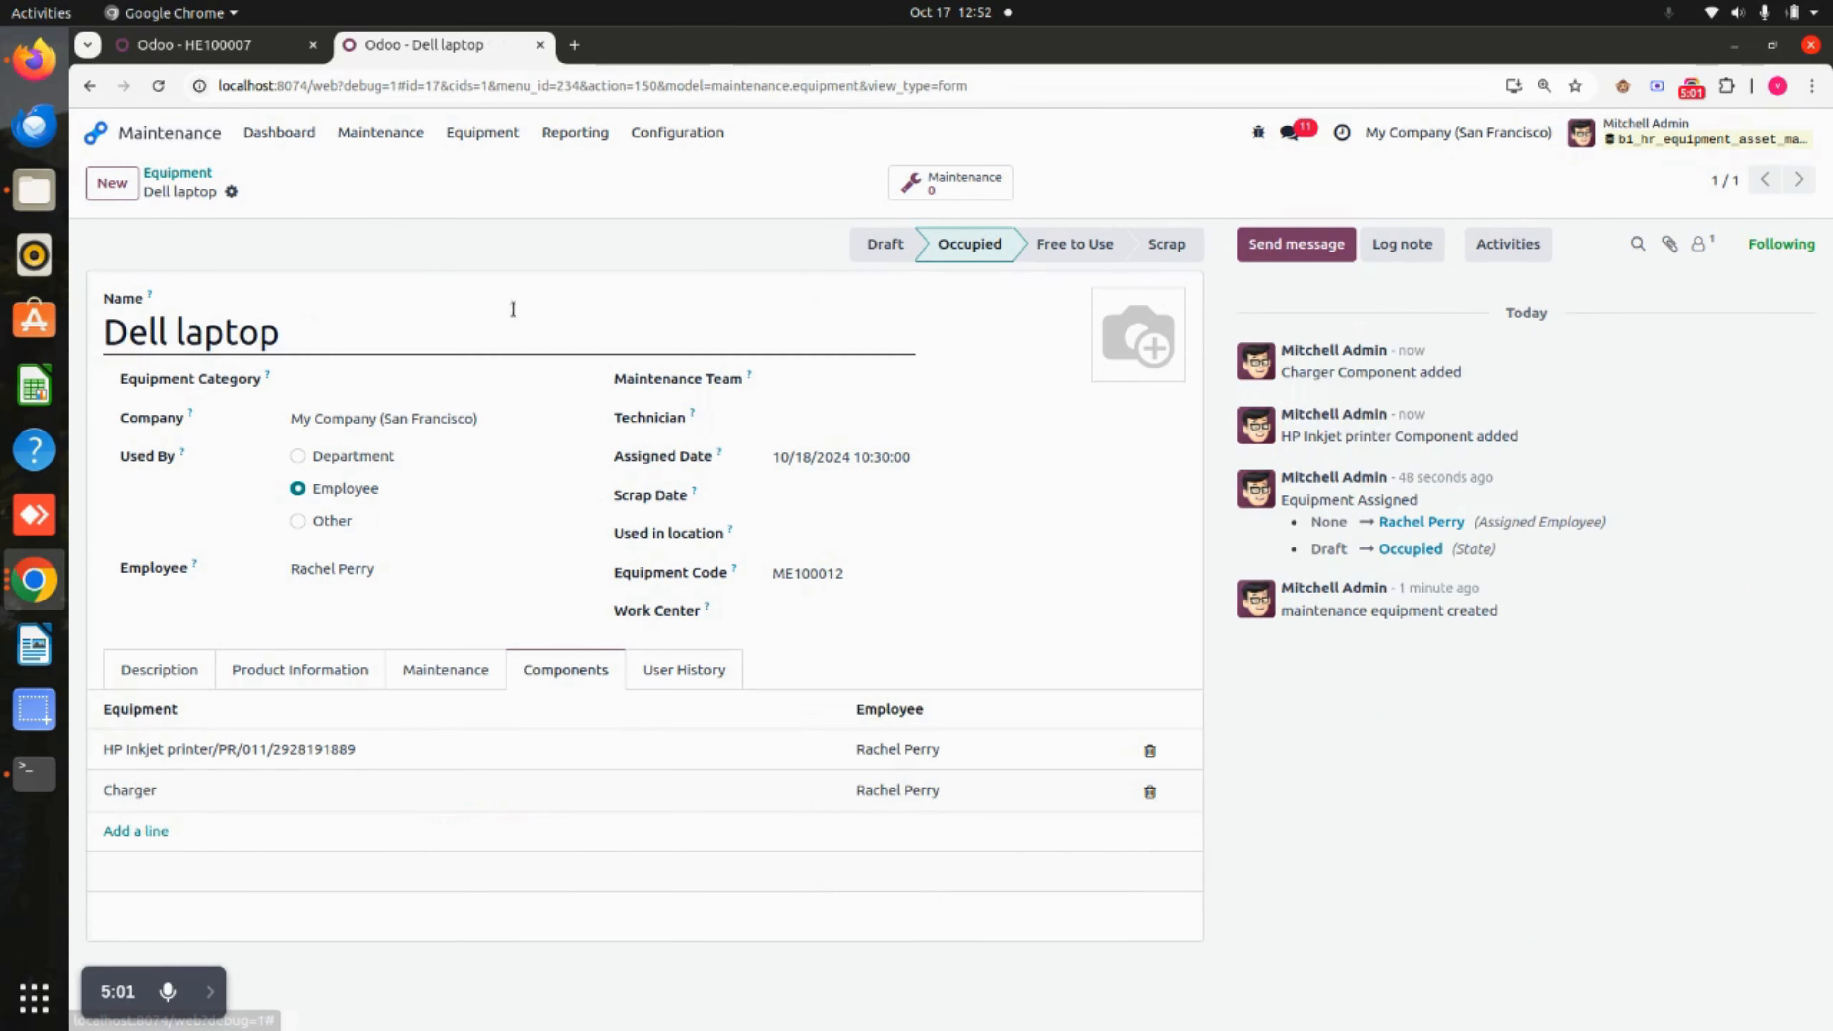
Reassign the Dell laptop to a different employee, save, and check its user history.
{"action": "left_click", "coordinate": [419, 571]}
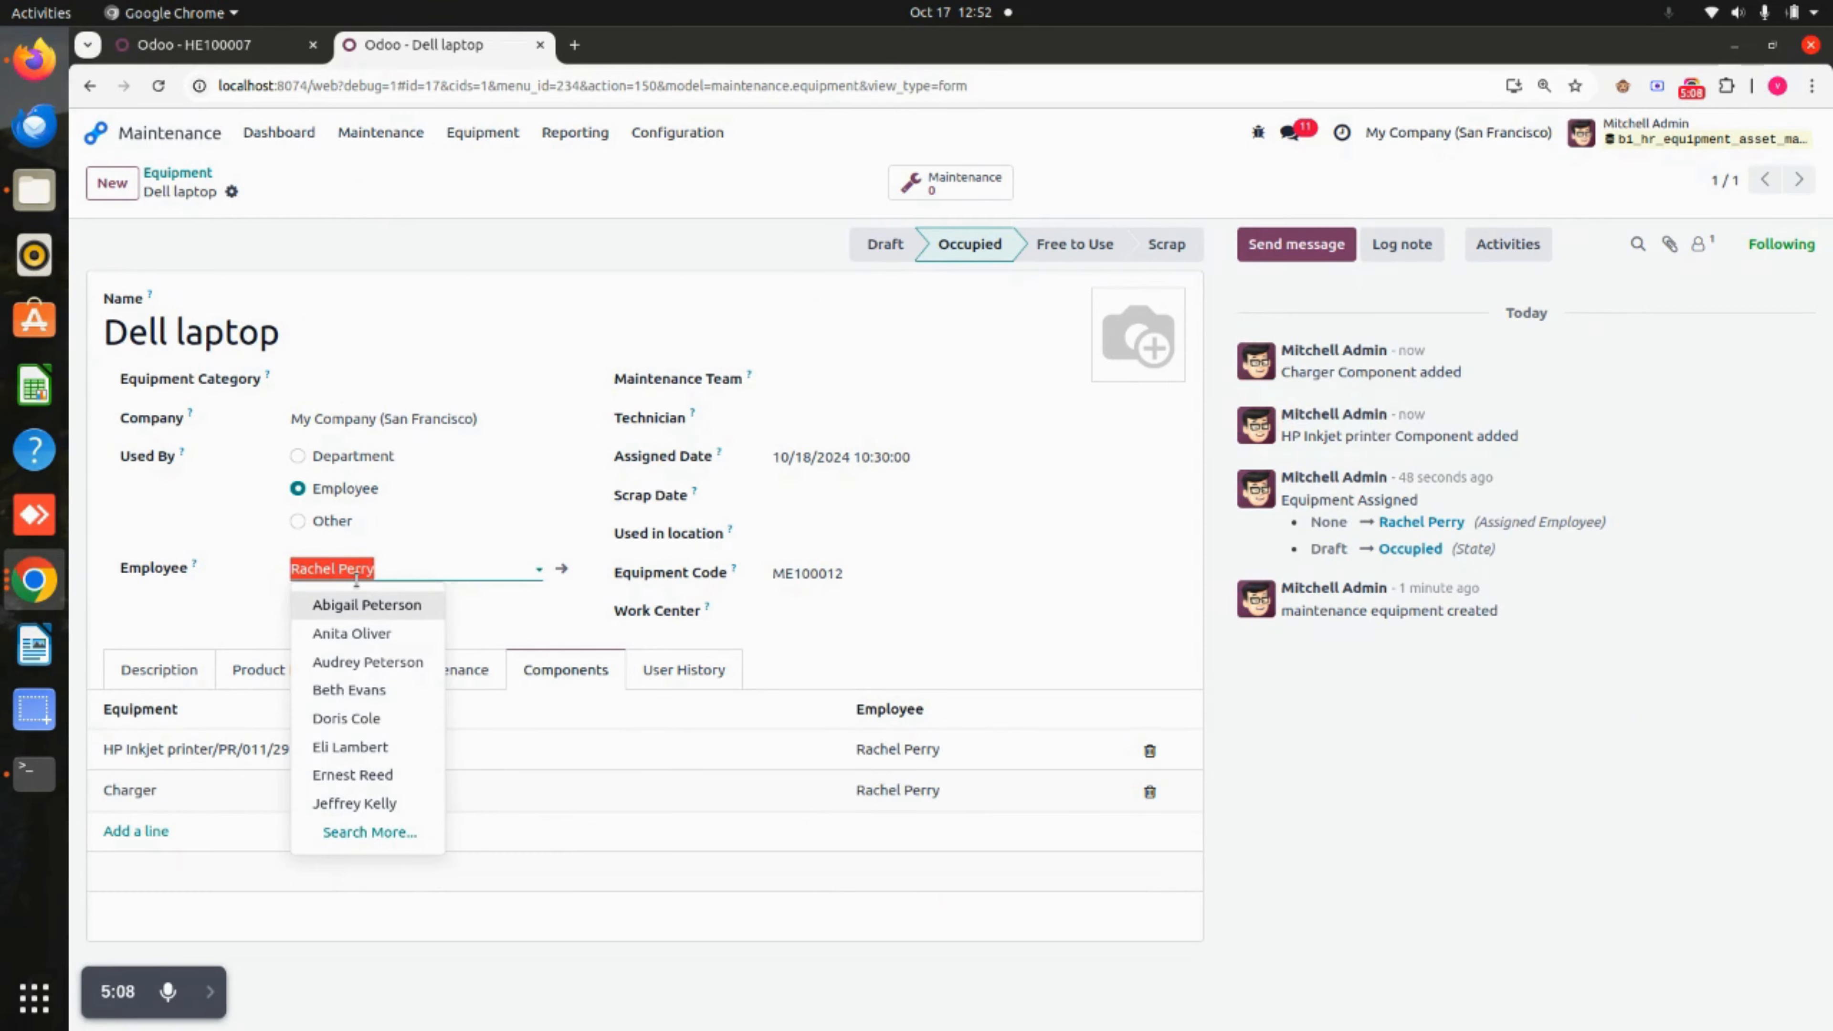
{"action": "left_click", "coordinate": [349, 690]}
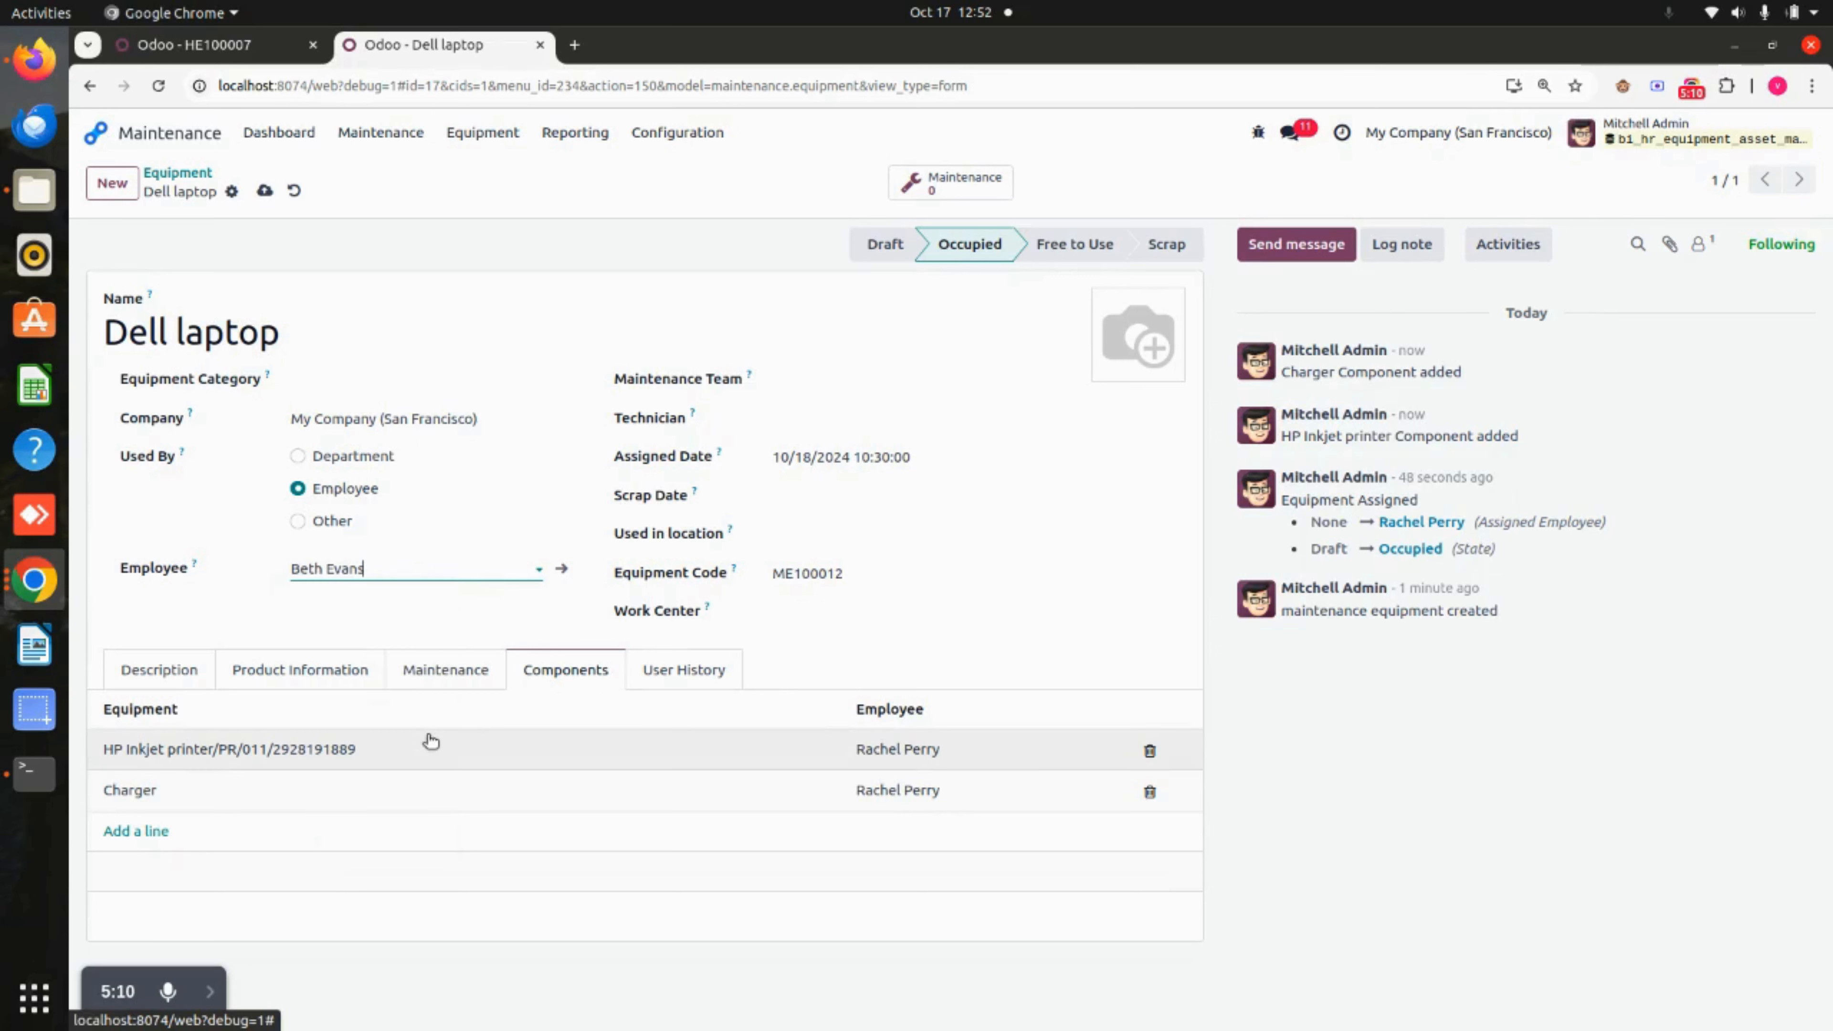
{"action": "left_click", "coordinate": [265, 191]}
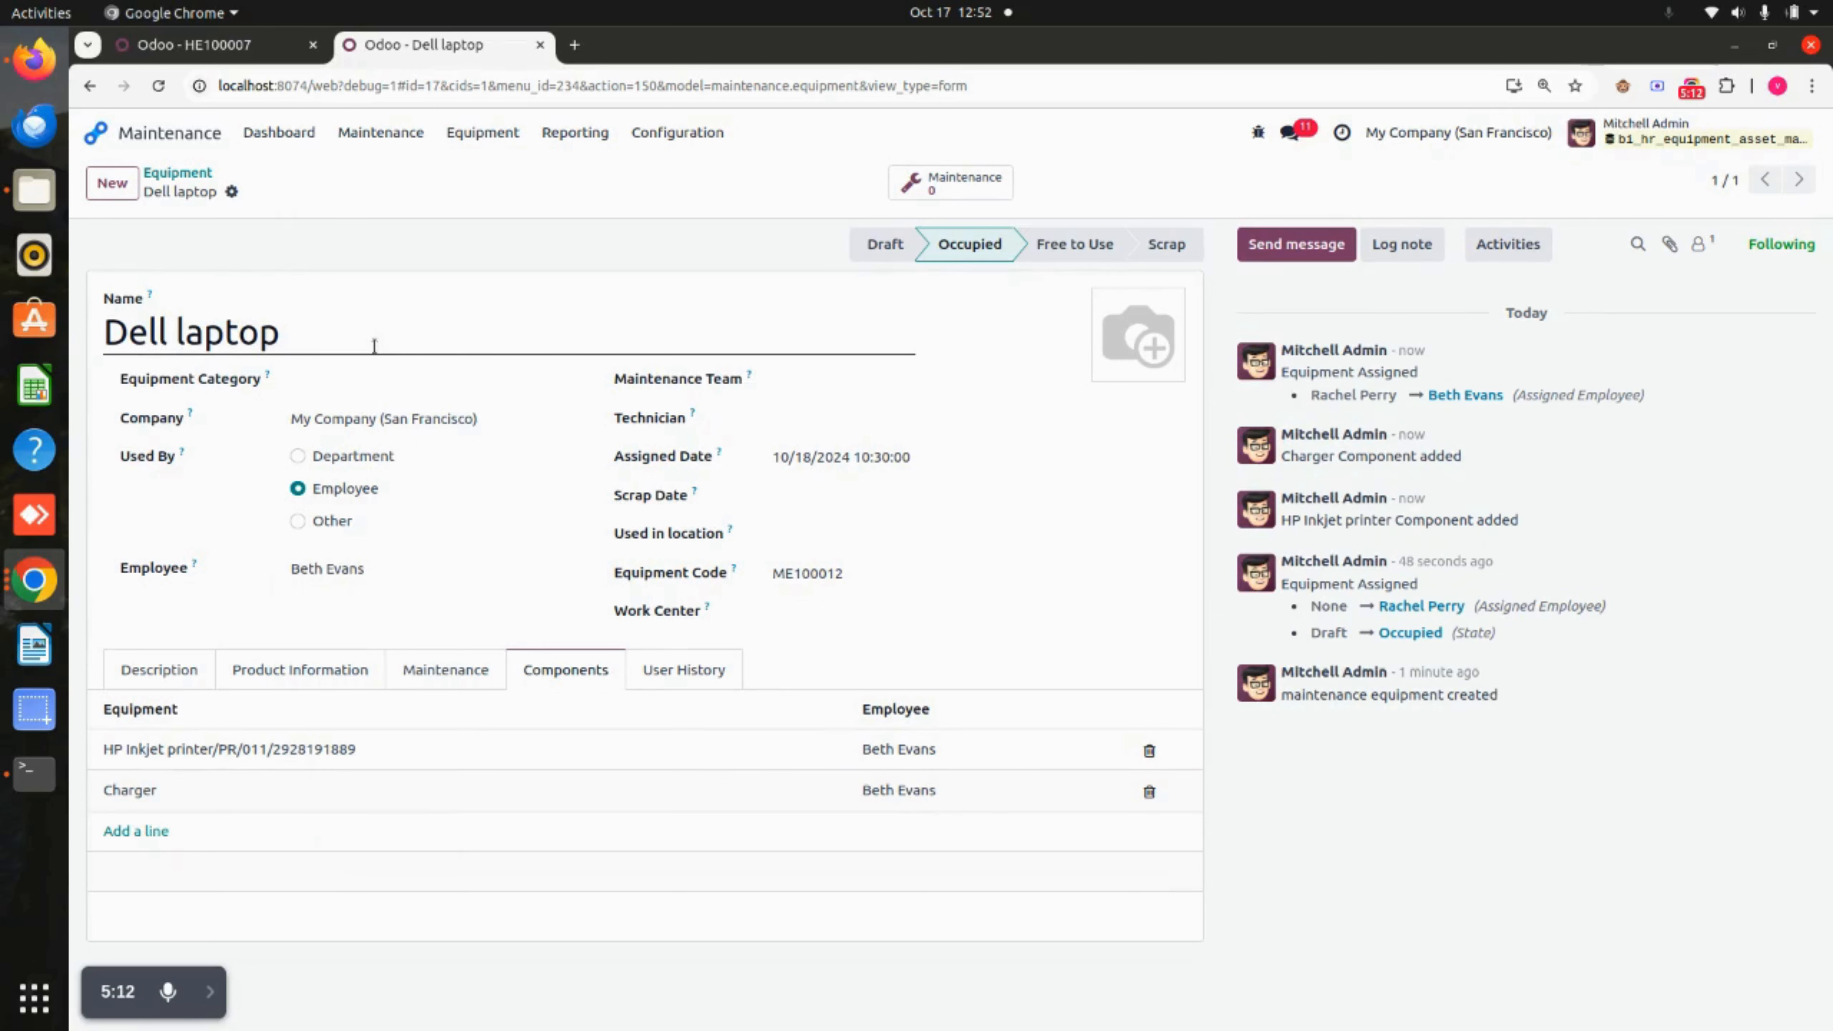
{"action": "left_click", "coordinate": [694, 668]}
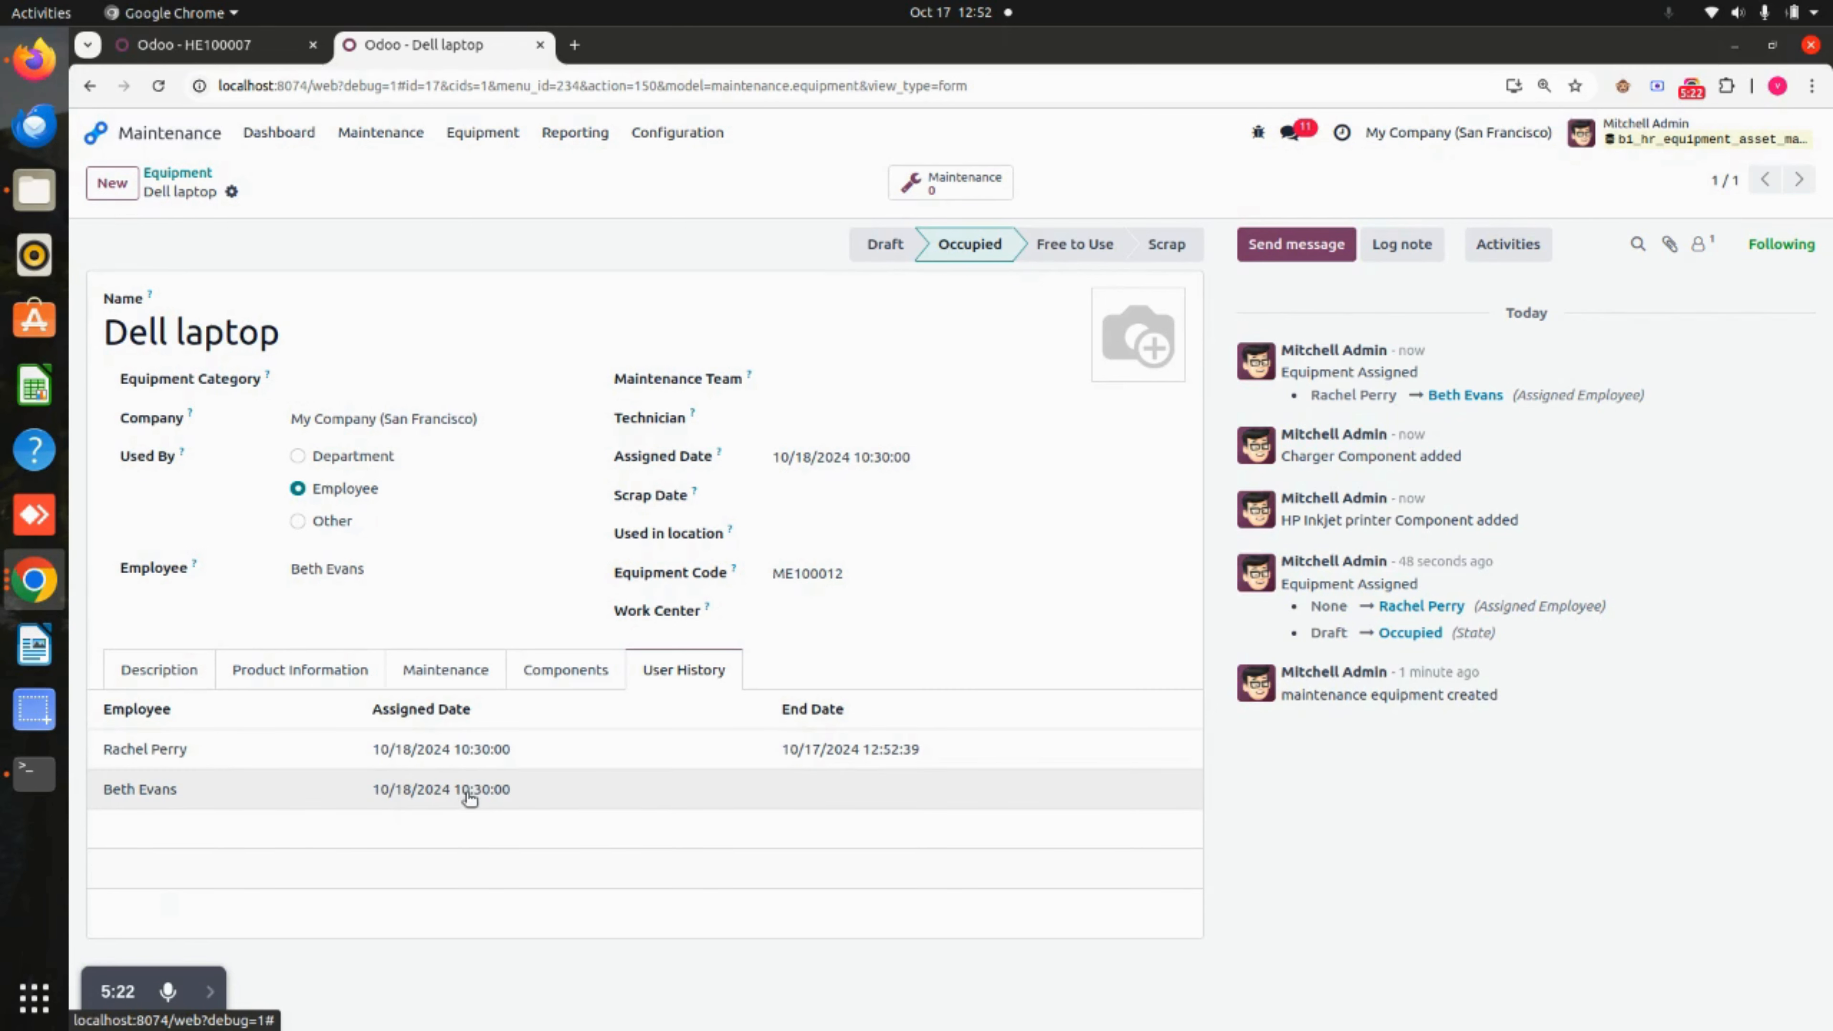
{"action": "left_click", "coordinate": [565, 669]}
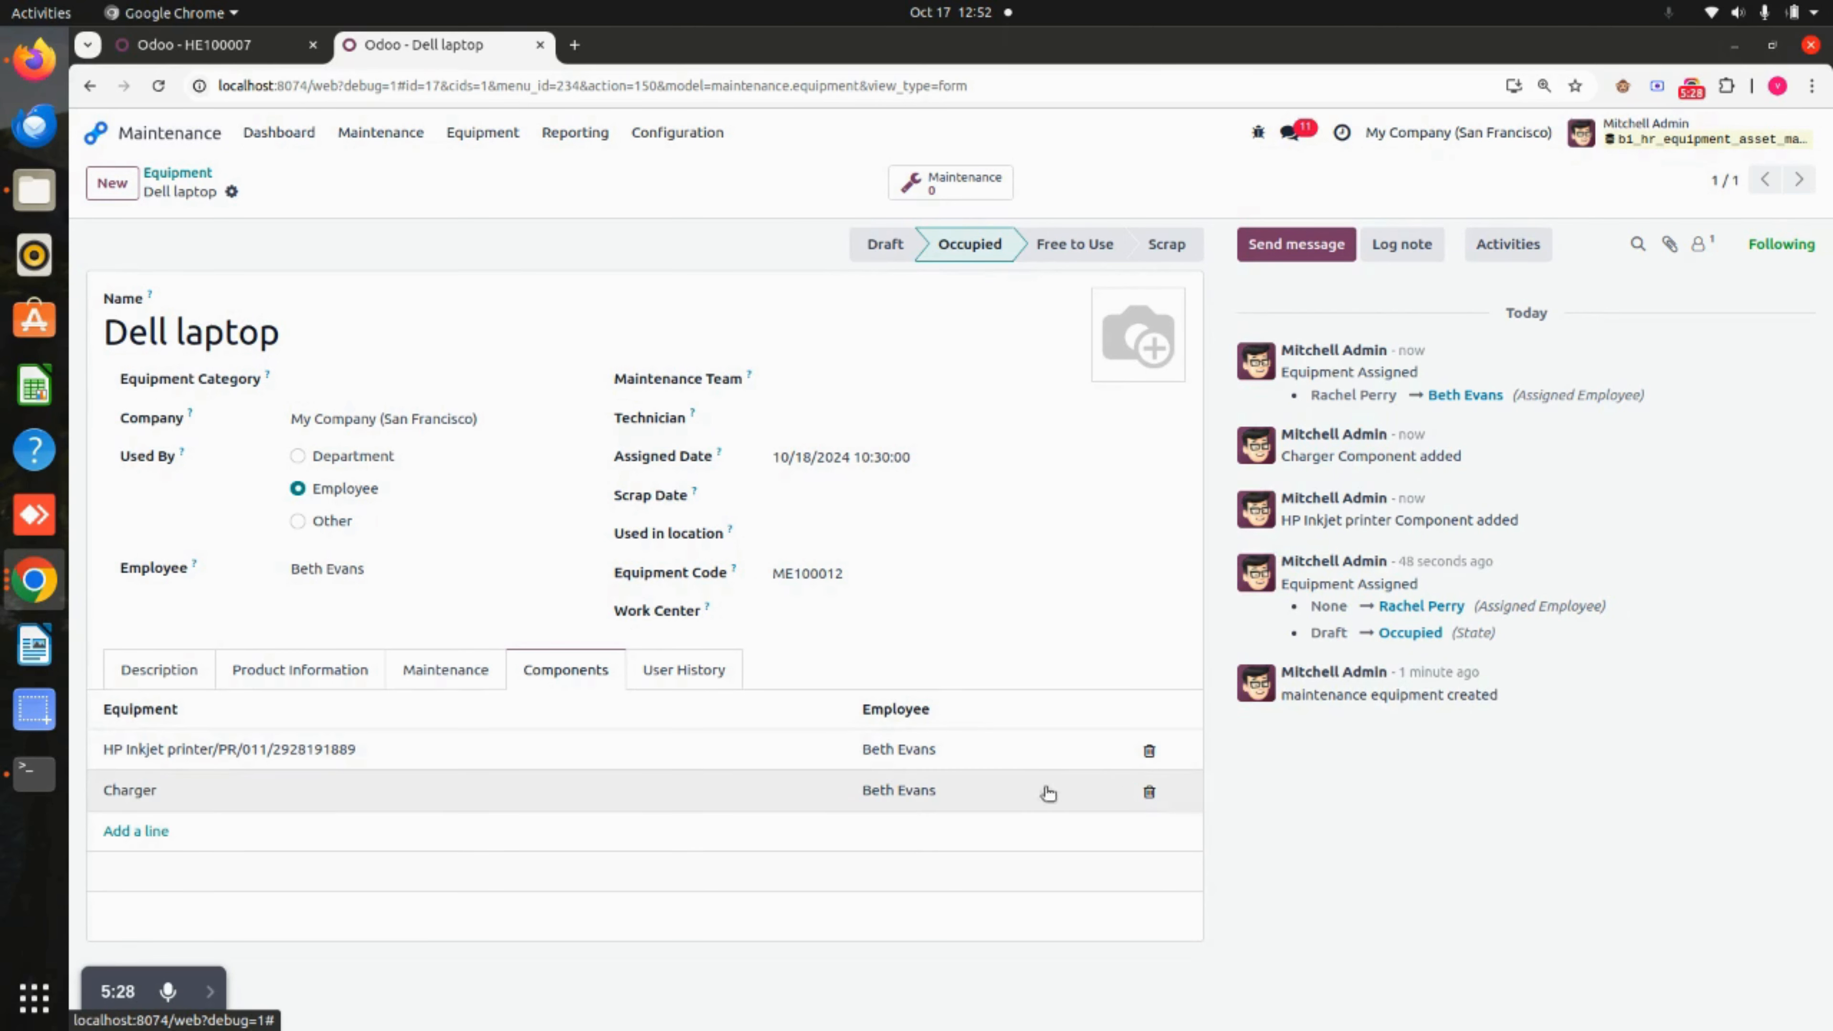
Remove the HP Inkjet printer from the laptop's components and save.
{"action": "left_click", "coordinate": [1151, 751]}
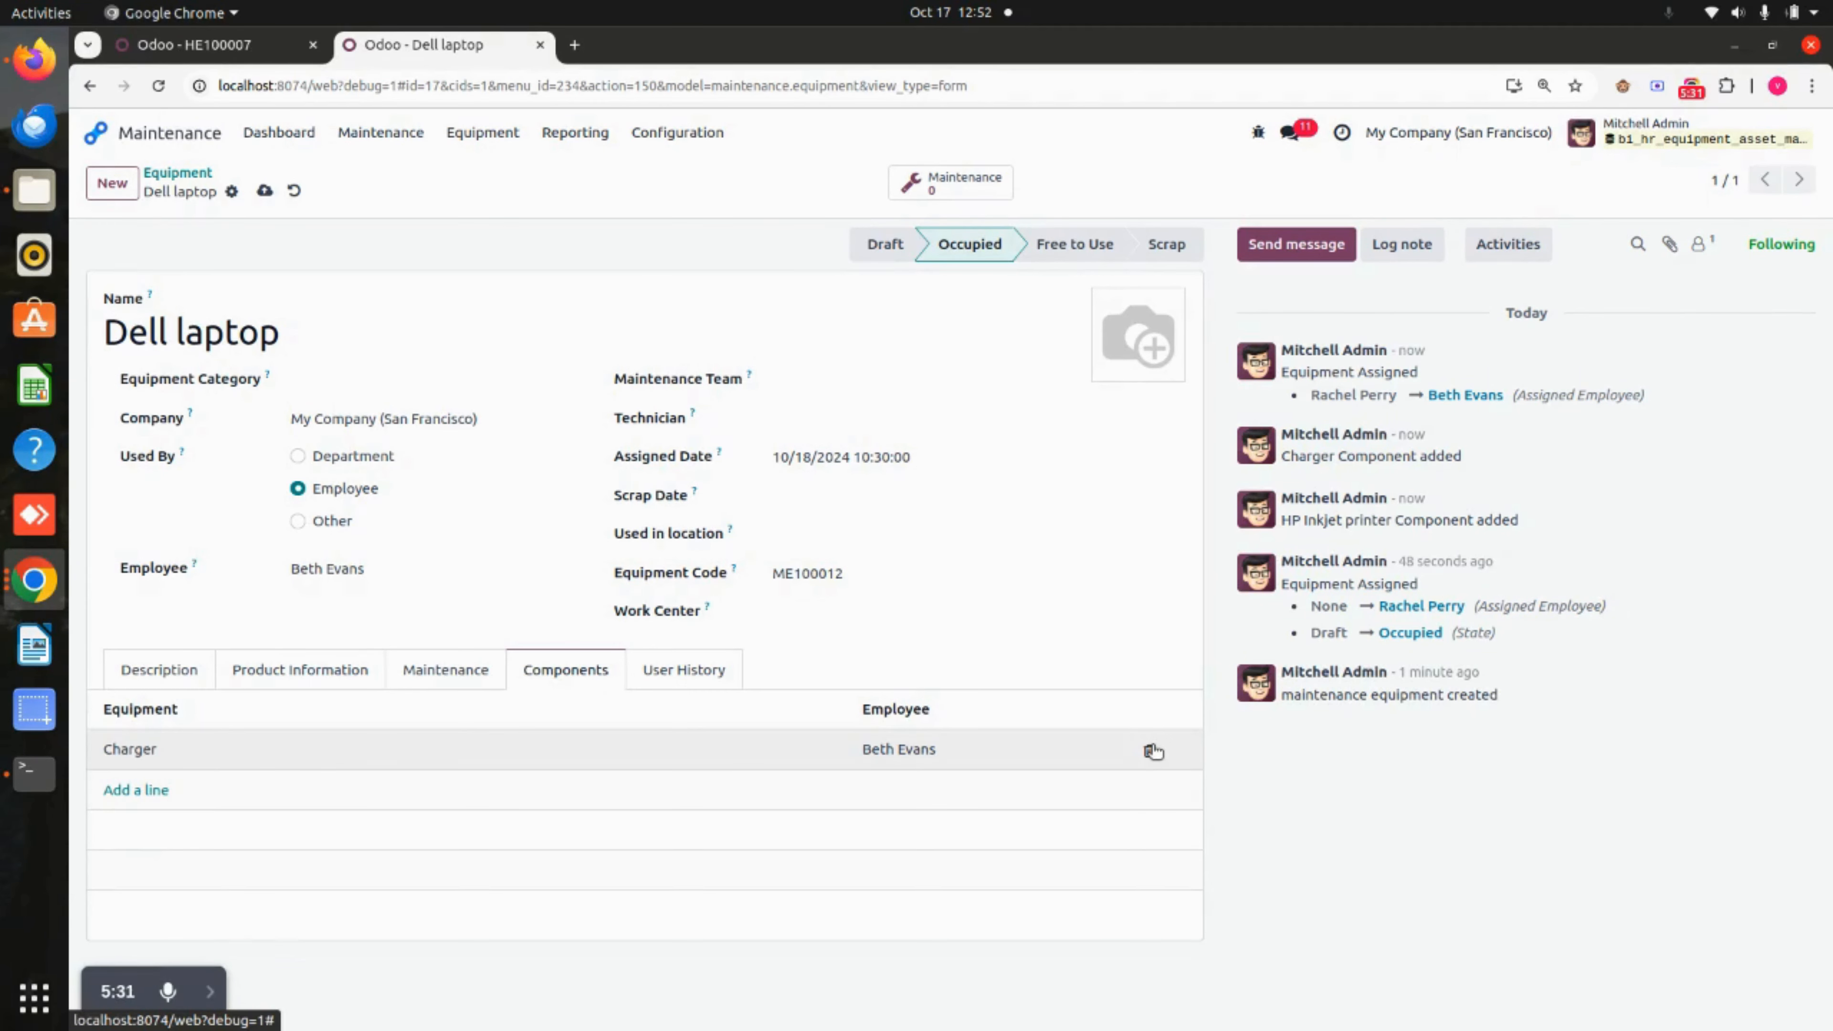
{"action": "left_click", "coordinate": [265, 191]}
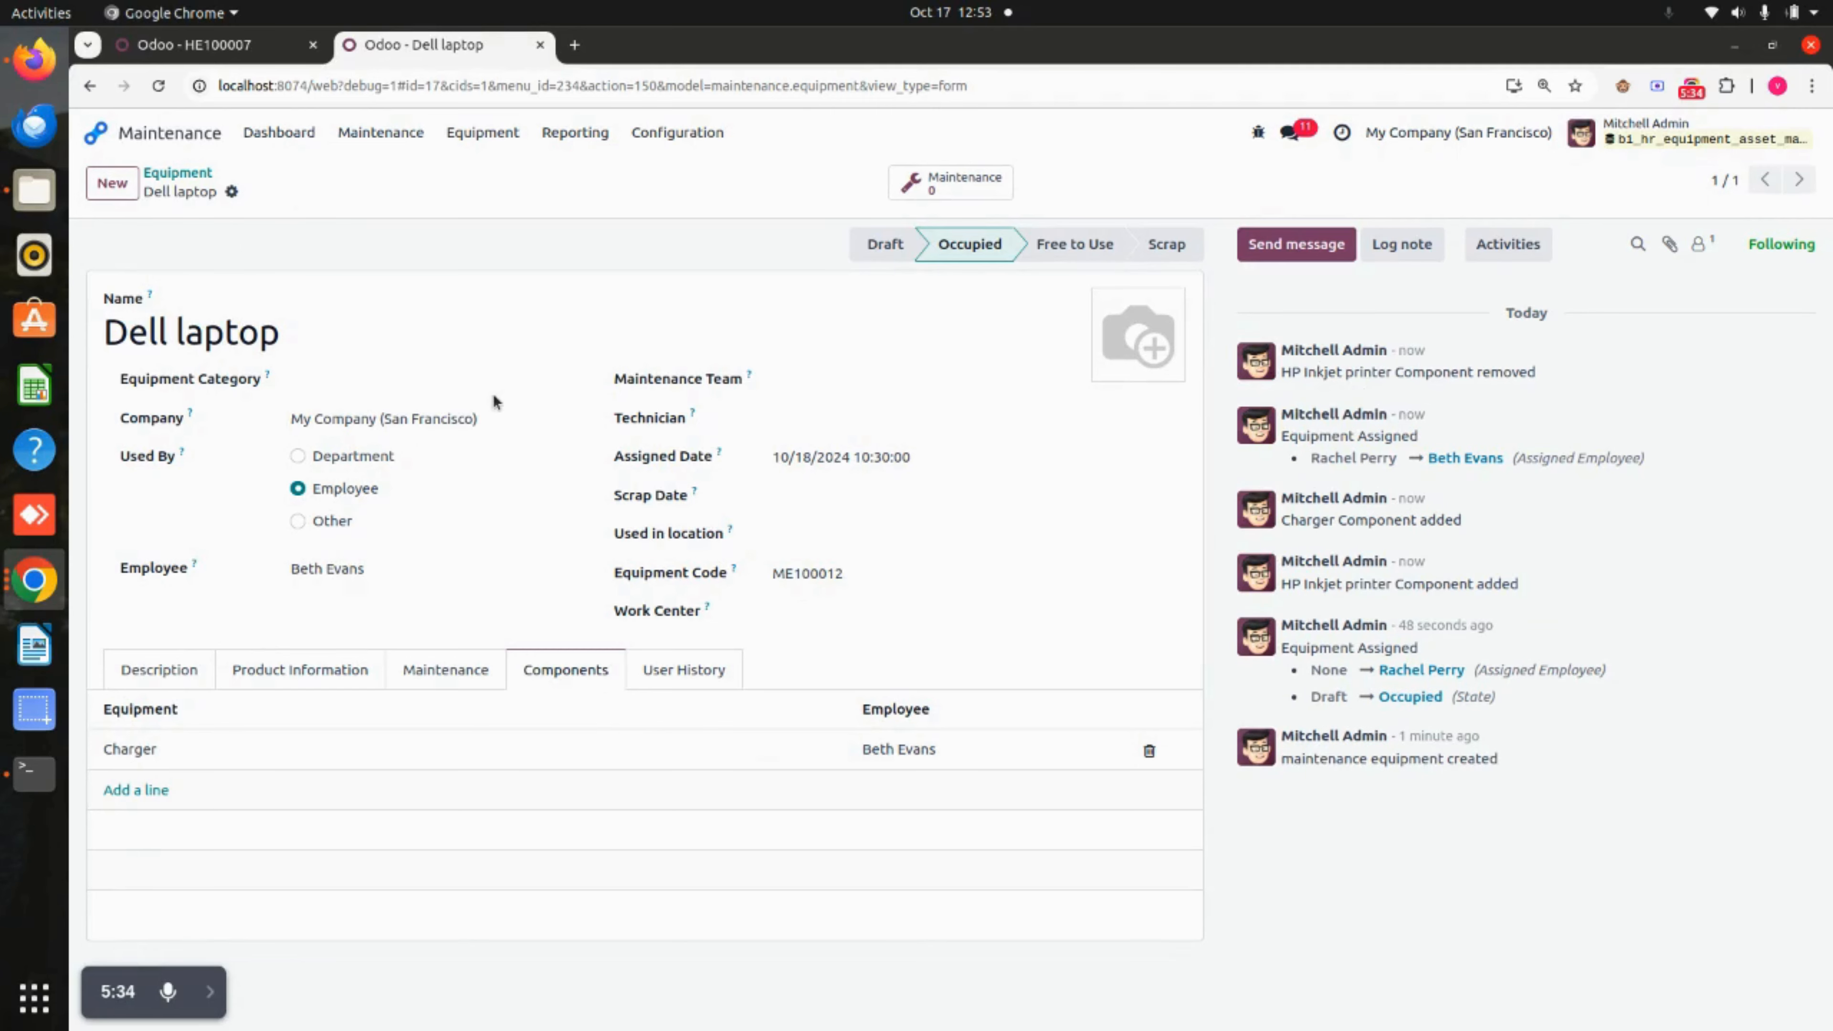
{"action": "key", "text": "ctrl+Page_Up"}
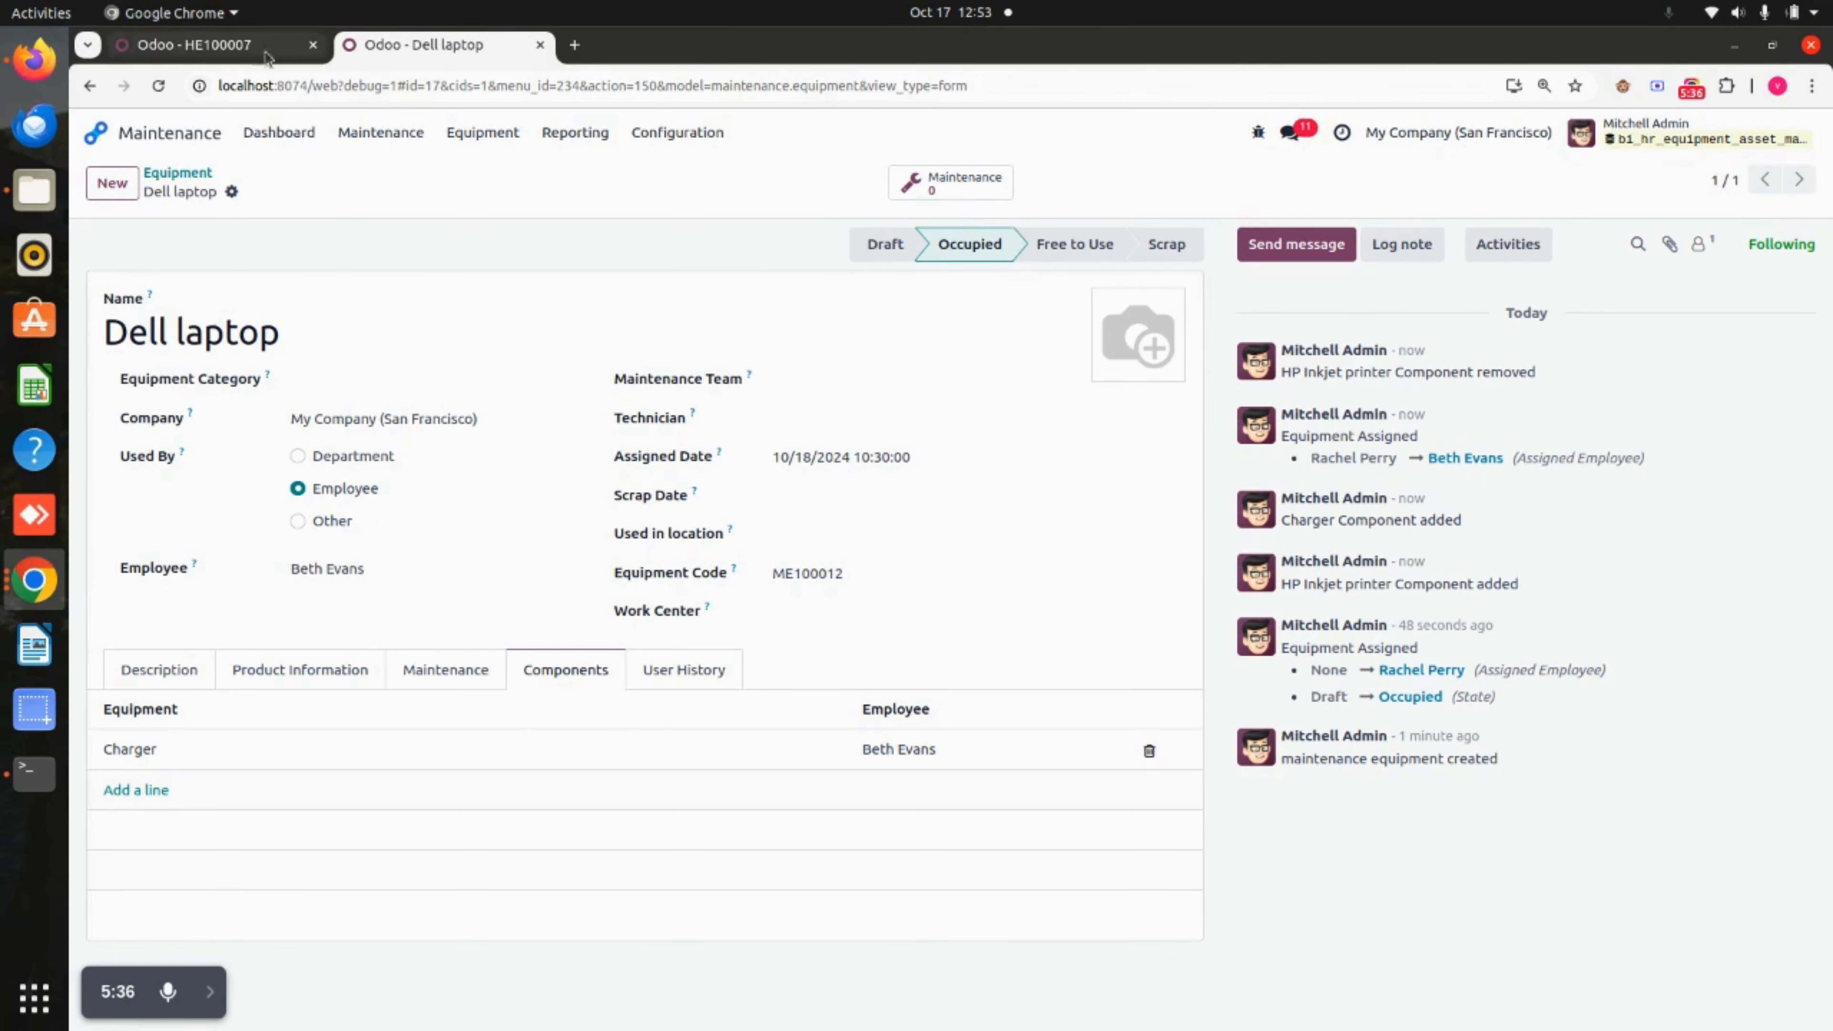
Open the HP Inkjet printer from the equipment overview and review its User History.
{"action": "left_click", "coordinate": [498, 141]}
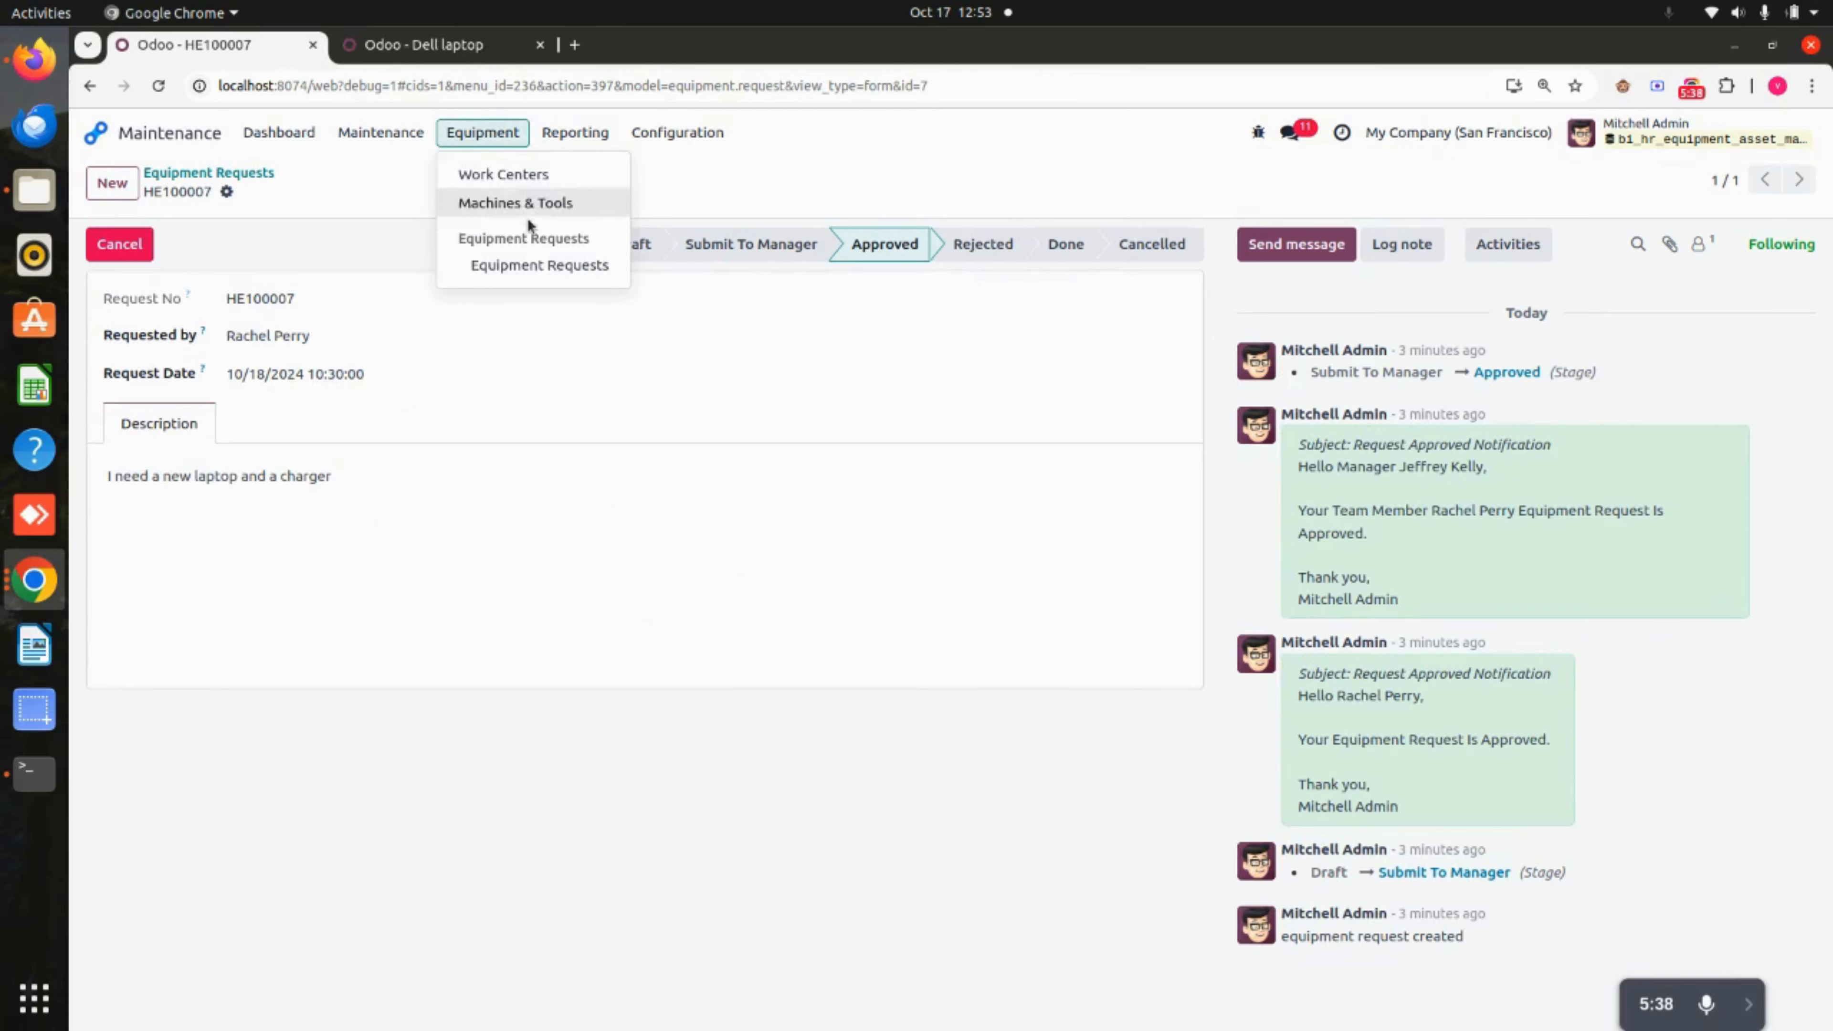
{"action": "left_click", "coordinate": [538, 203]}
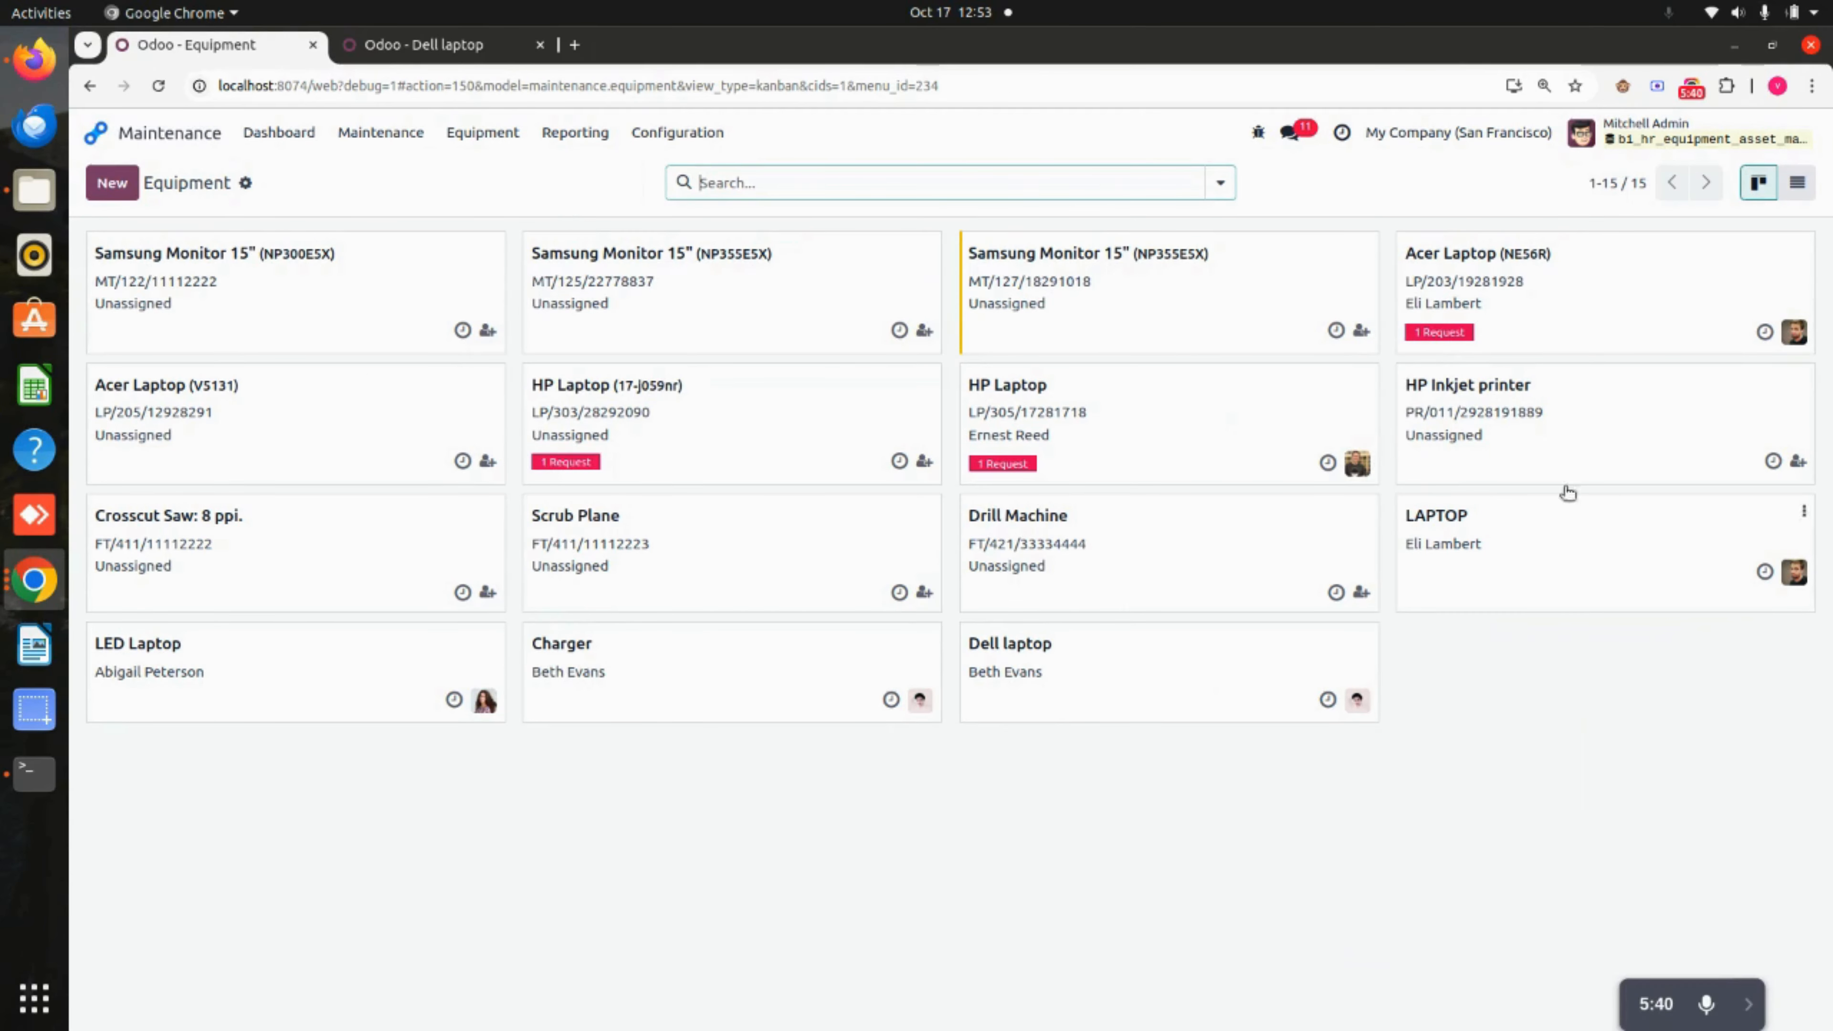
{"action": "left_click", "coordinate": [1493, 413]}
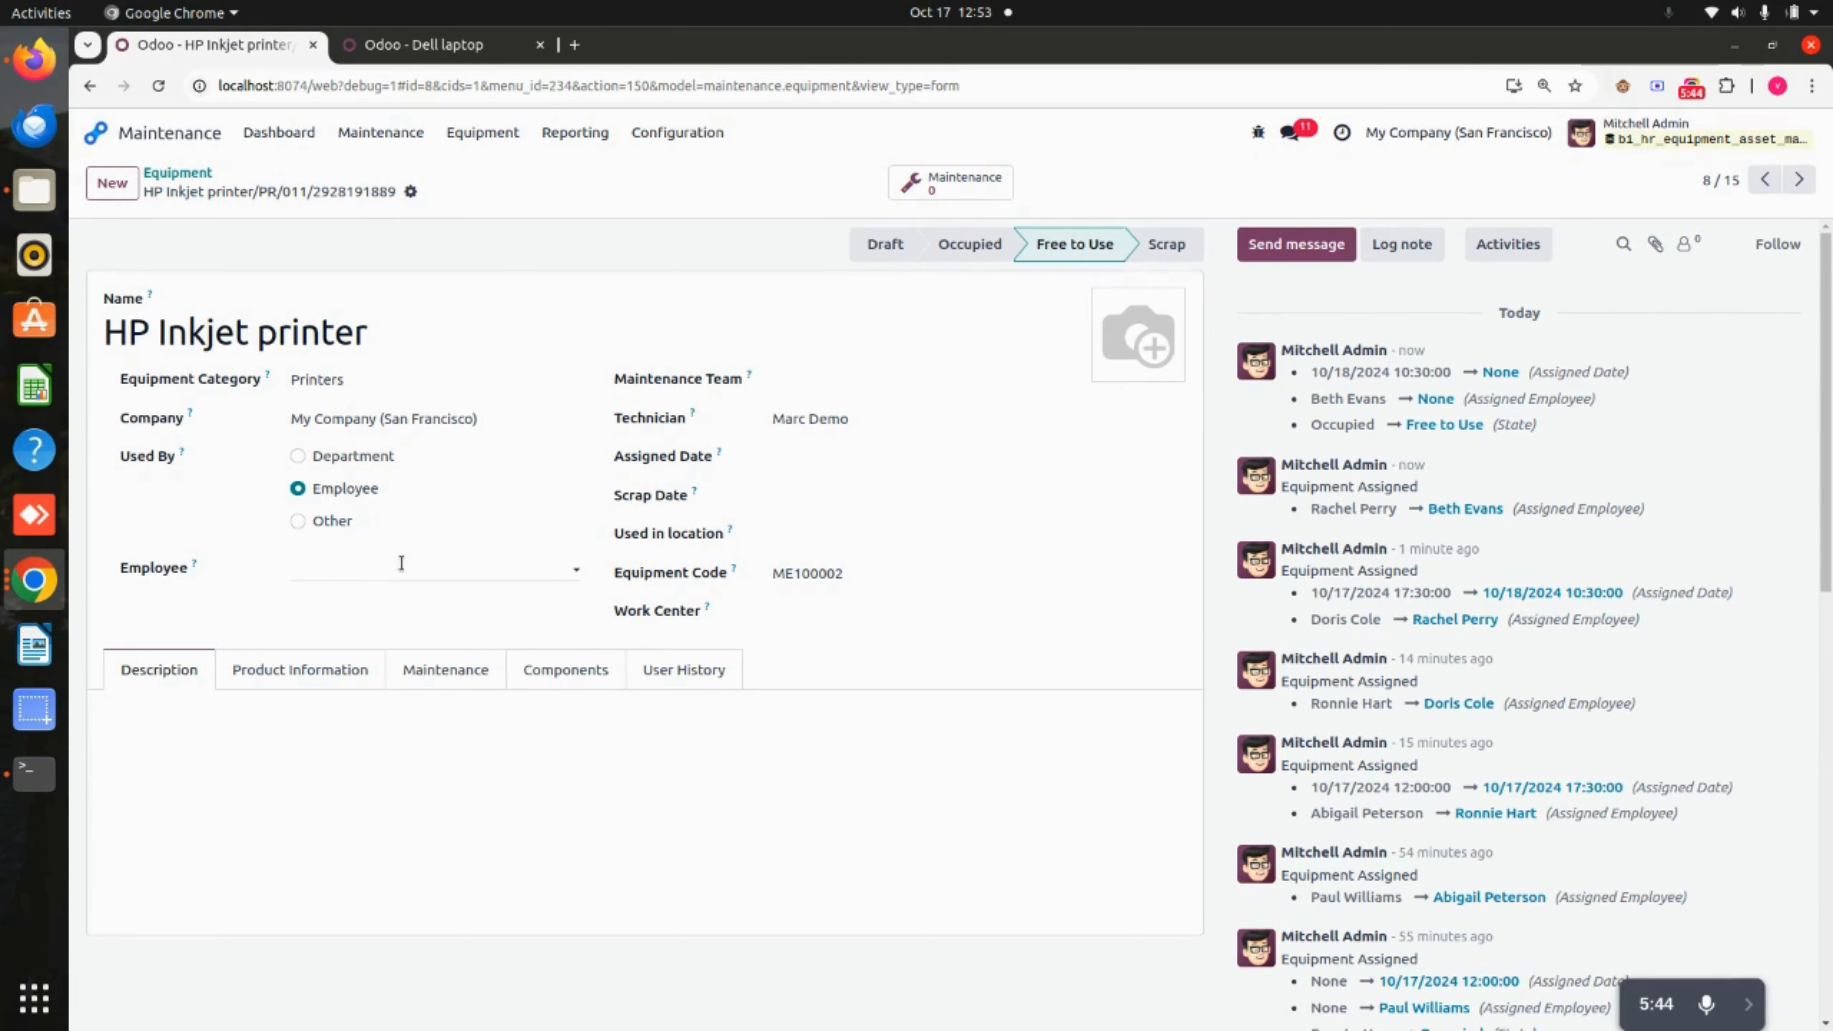
{"action": "left_click", "coordinate": [694, 678]}
{"action": "scroll", "coordinate": [740, 771], "scroll_direction": "down", "scroll_amount": 3}
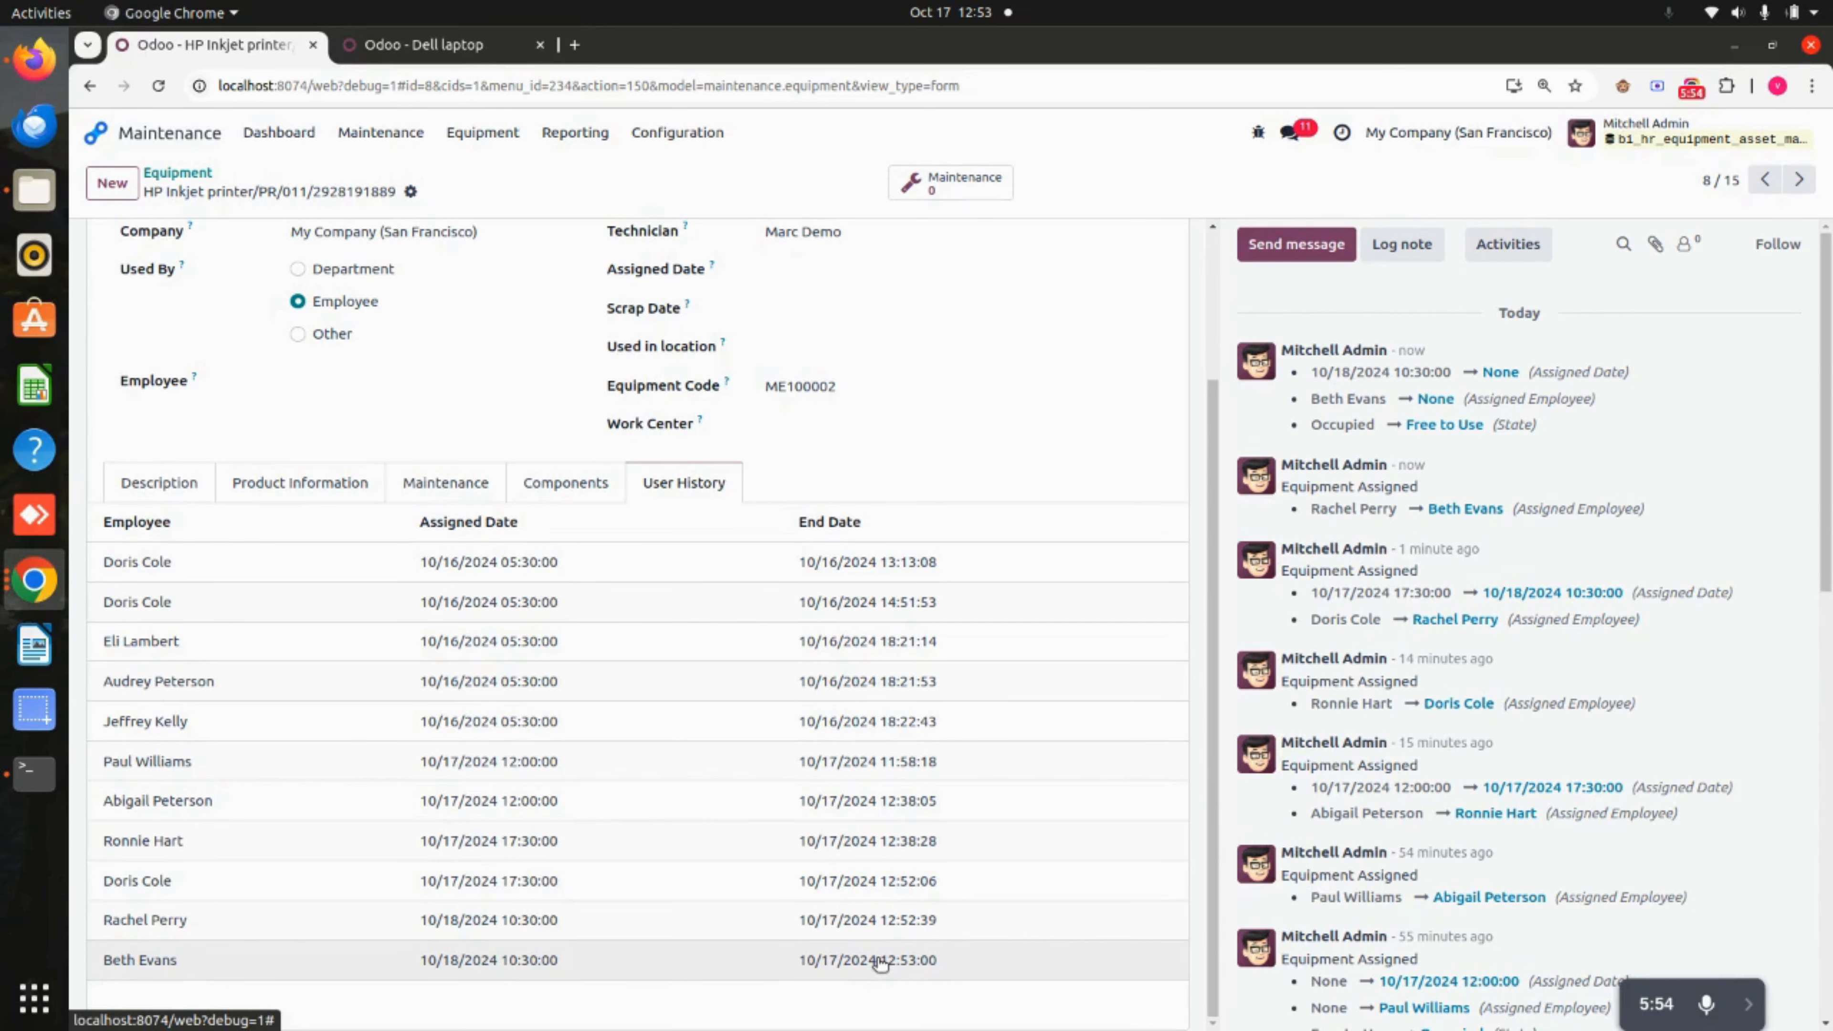
{"action": "scroll", "coordinate": [881, 964], "scroll_direction": "up", "scroll_amount": 3}
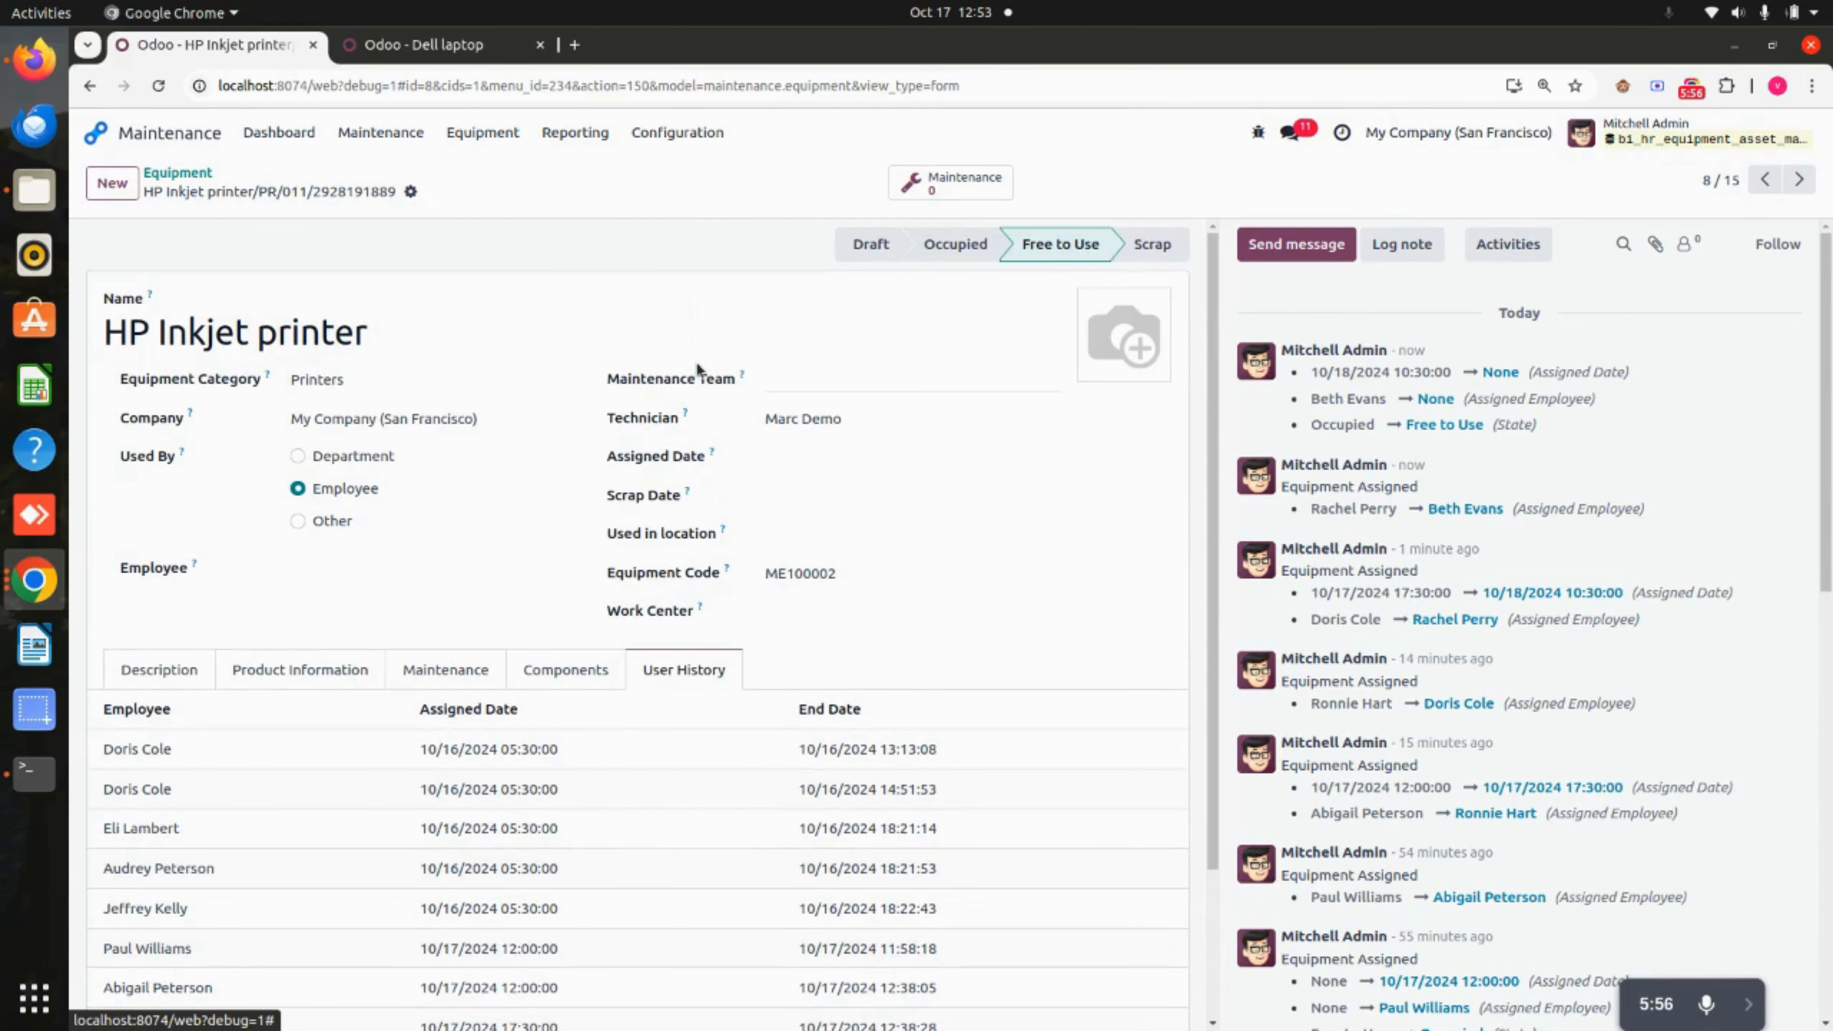
Delete the Charger component from the Dell laptop, save, and return to the equipment overview.
{"action": "left_click", "coordinate": [394, 52]}
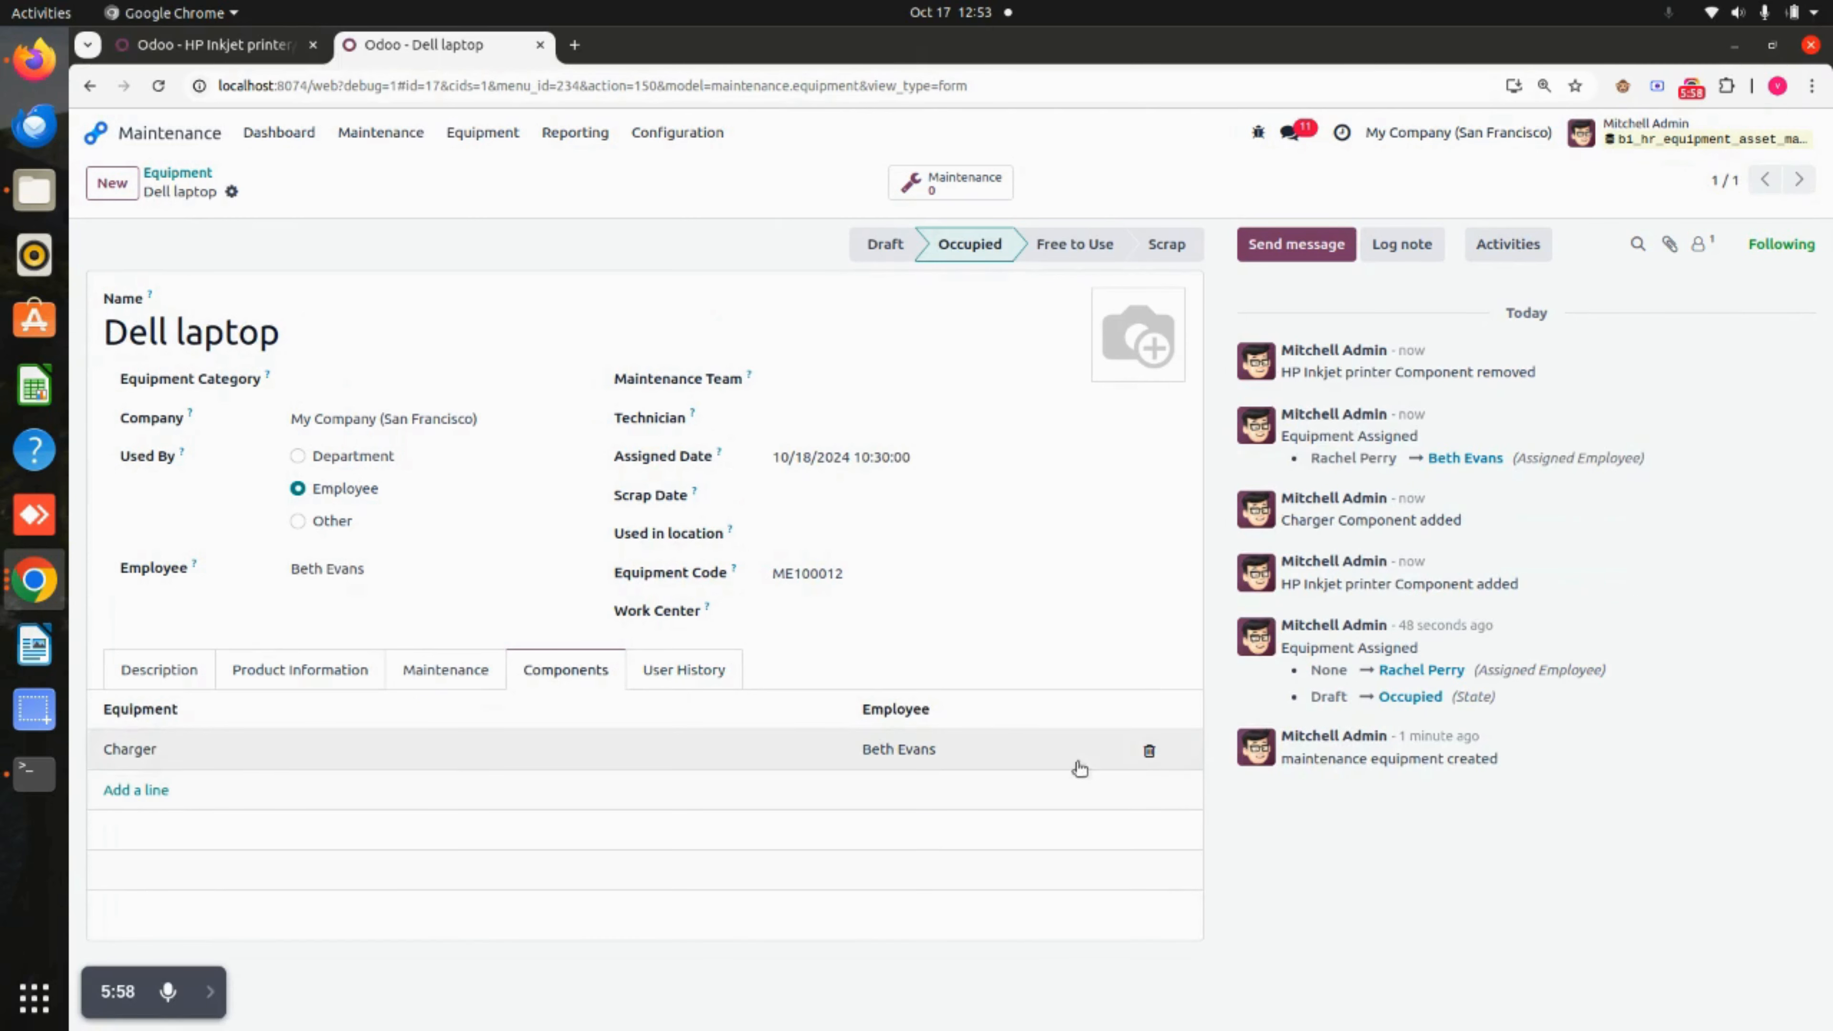
{"action": "left_click", "coordinate": [1150, 750]}
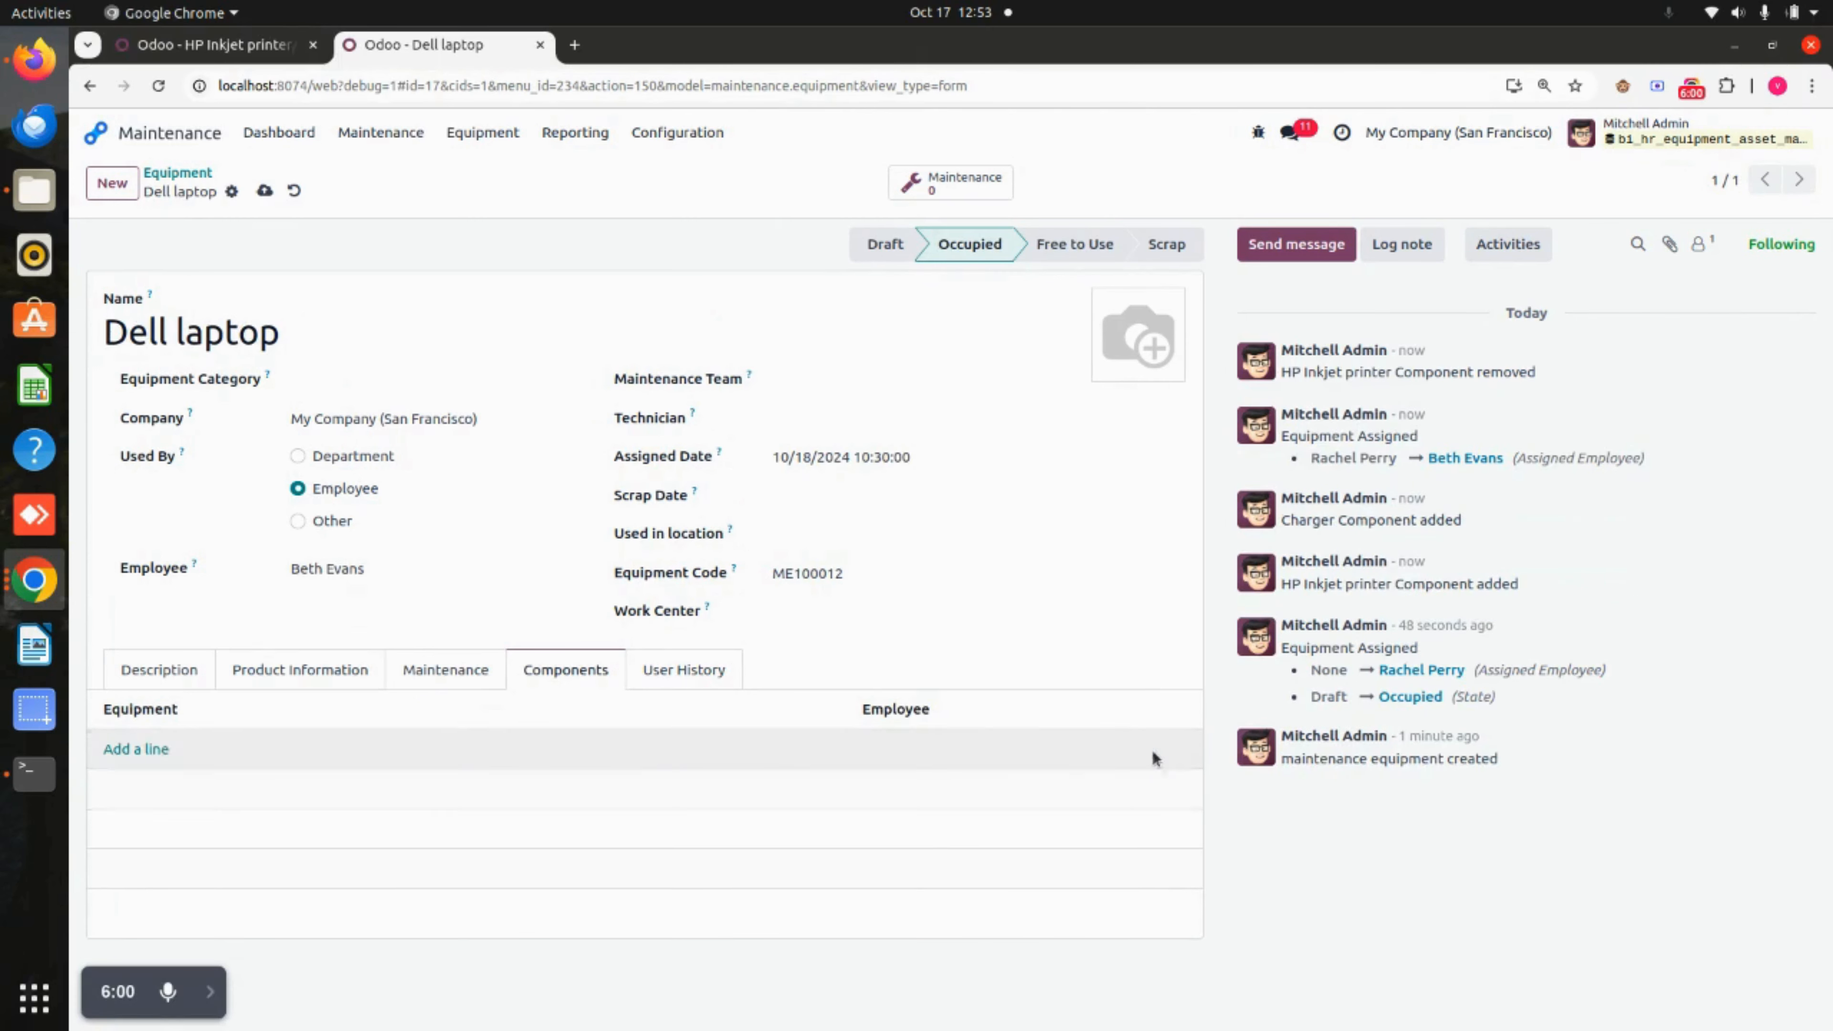
{"action": "left_click", "coordinate": [265, 191]}
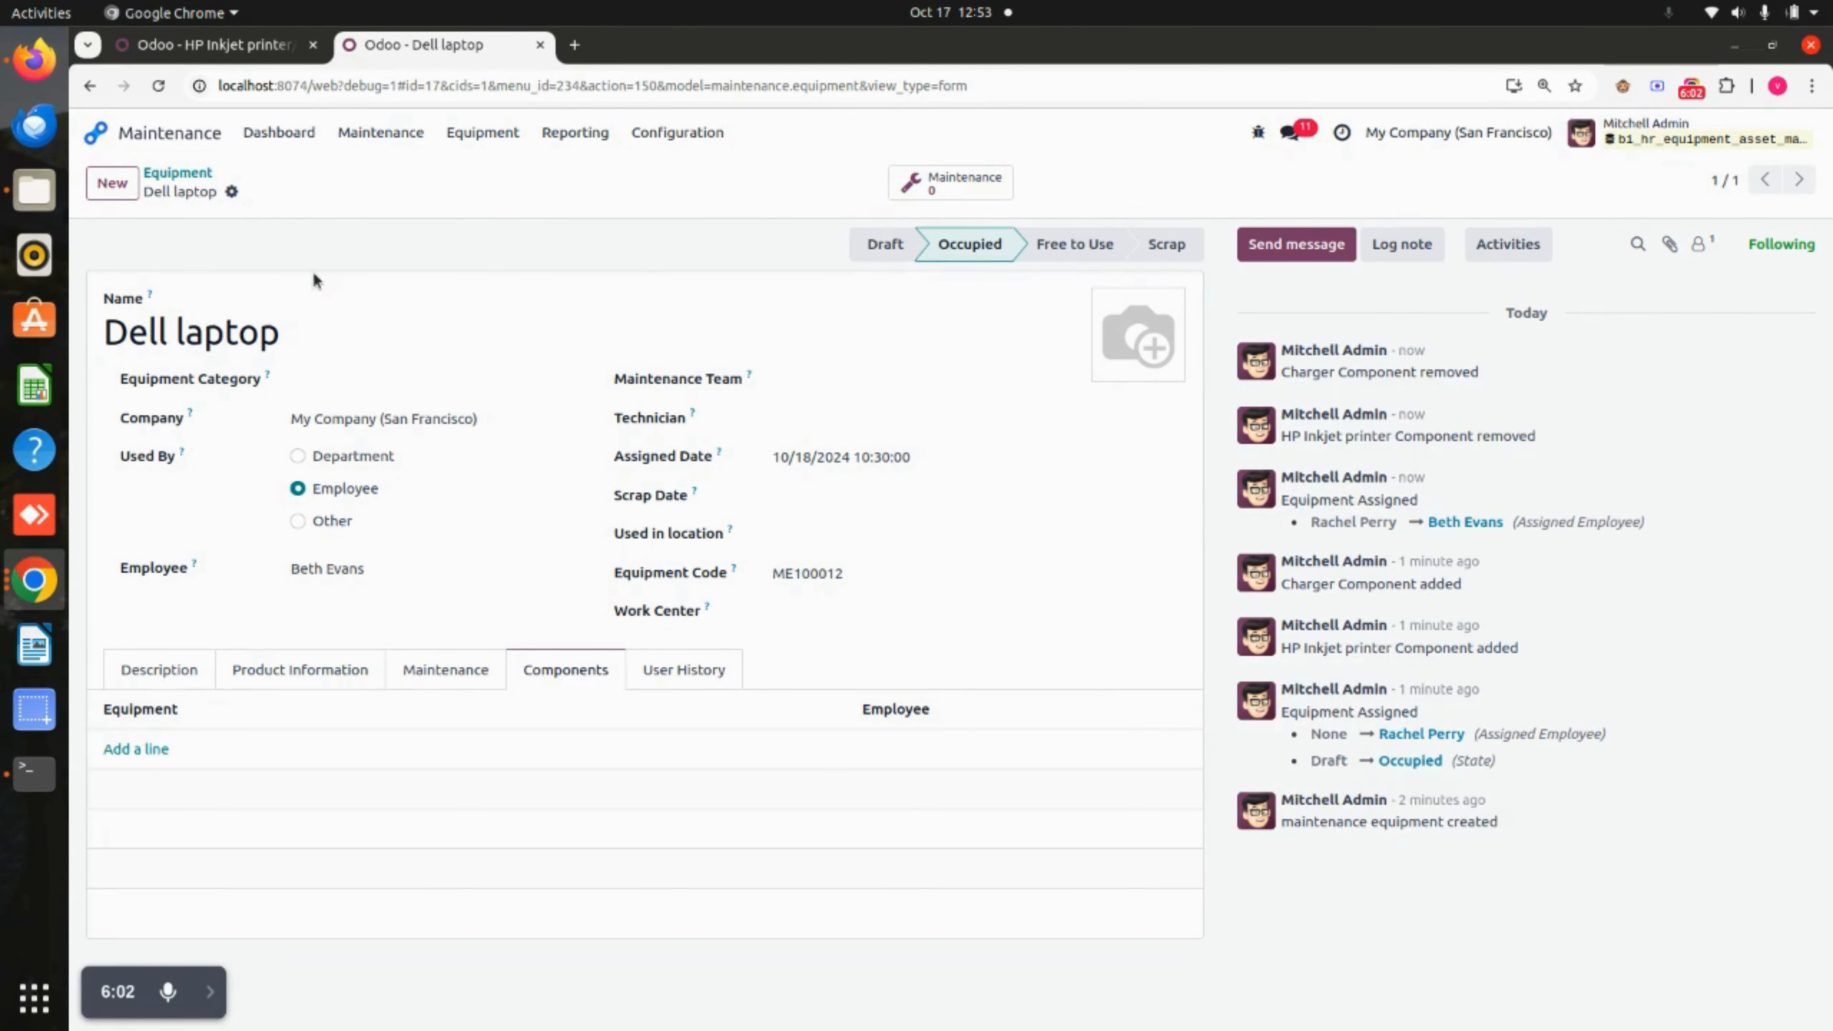
{"action": "left_click", "coordinate": [277, 46]}
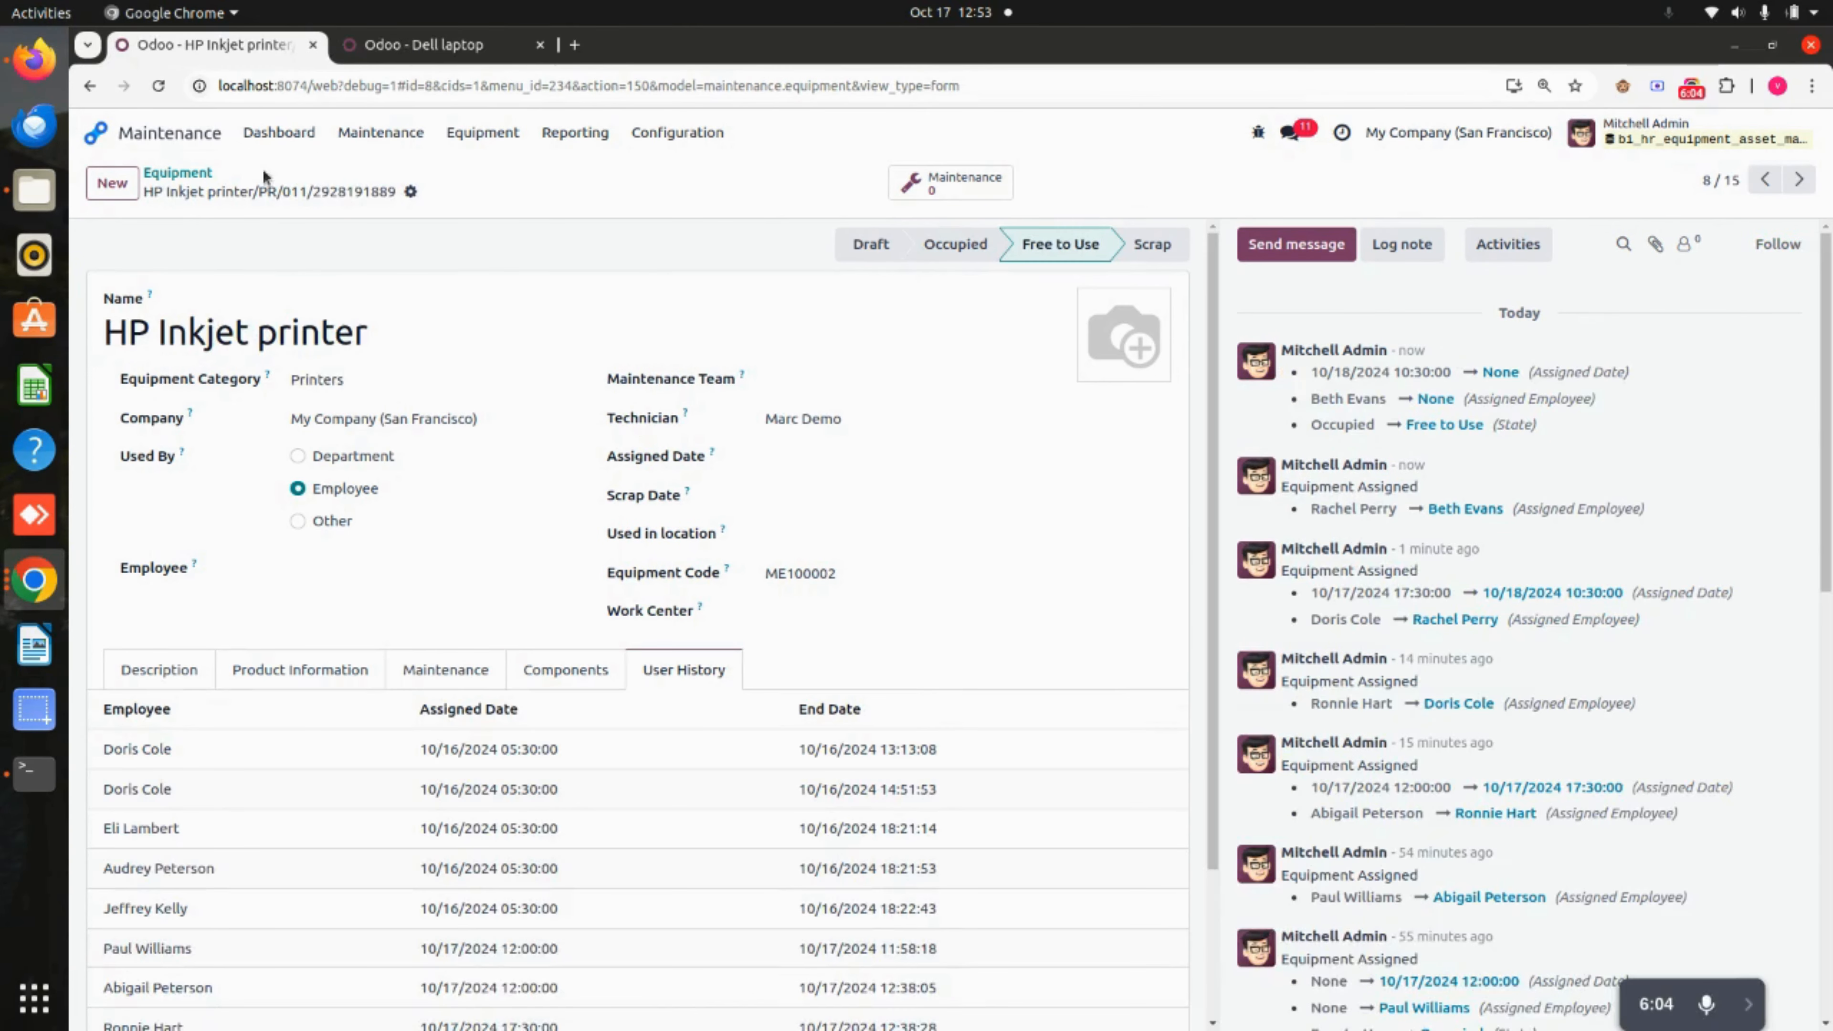
{"action": "left_click", "coordinate": [213, 176]}
{"action": "left_click", "coordinate": [647, 699]}
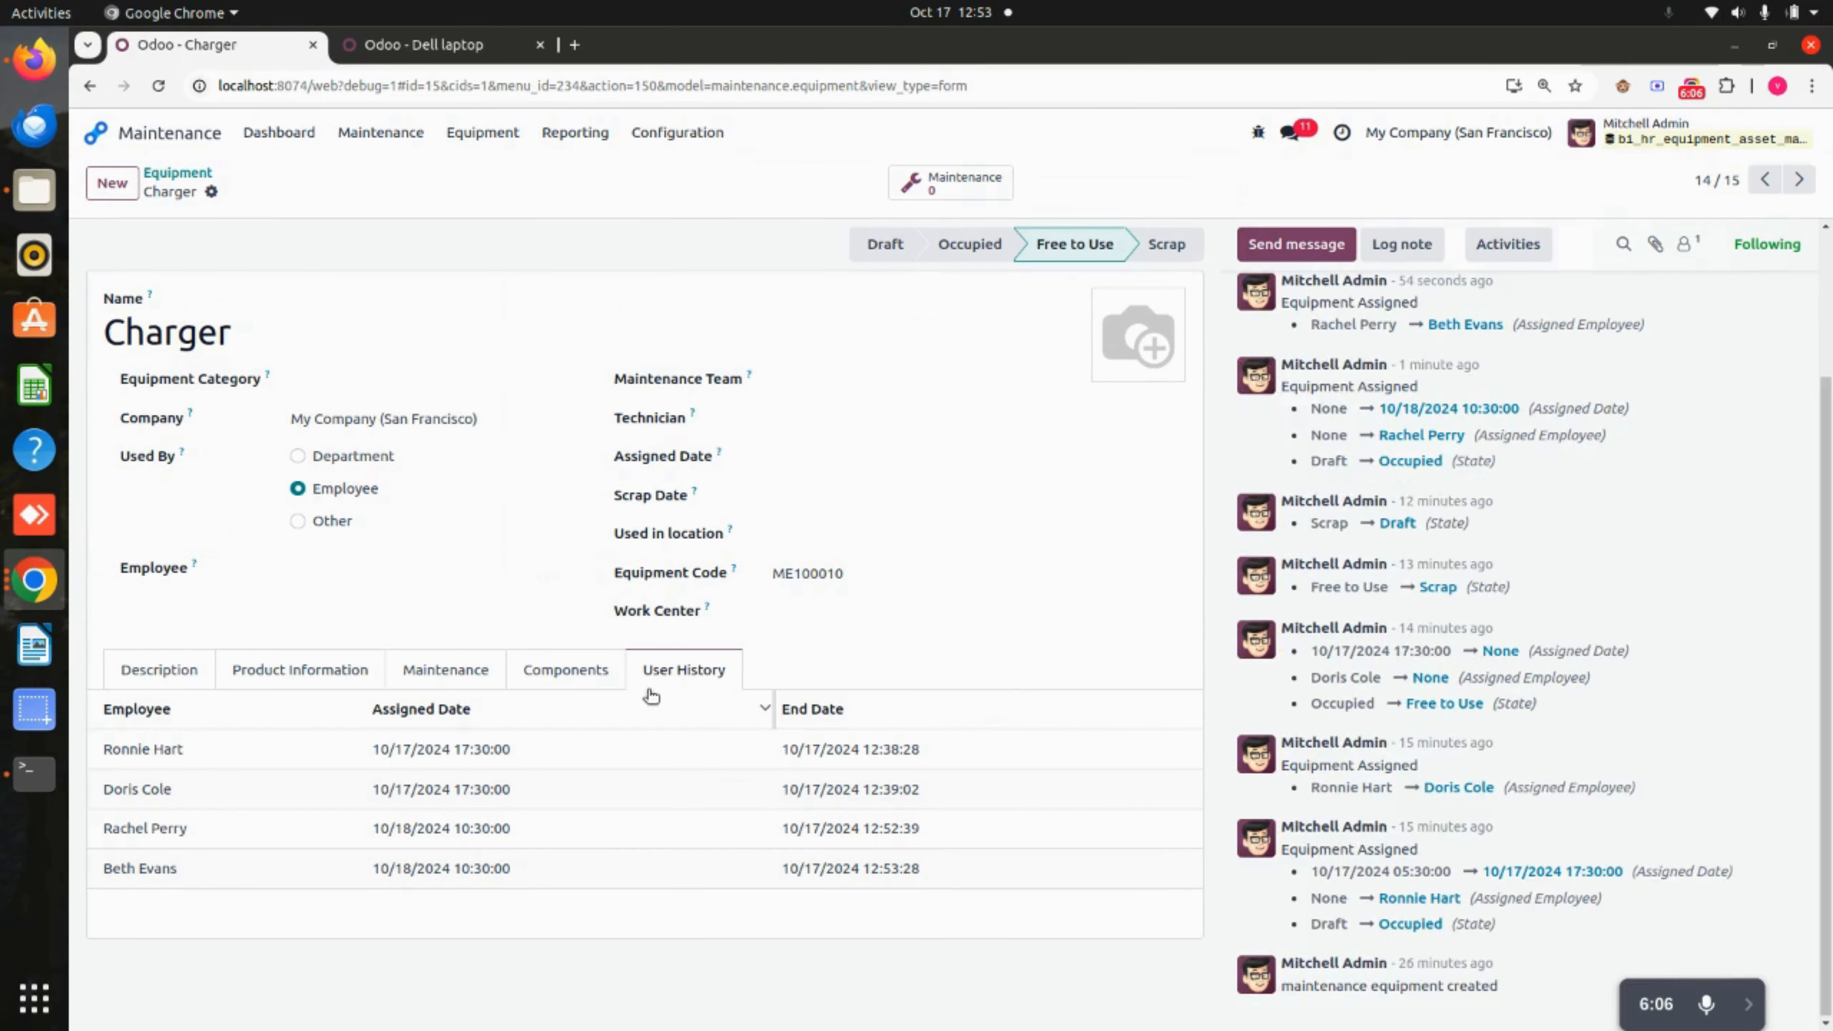
{"action": "left_click", "coordinate": [182, 173]}
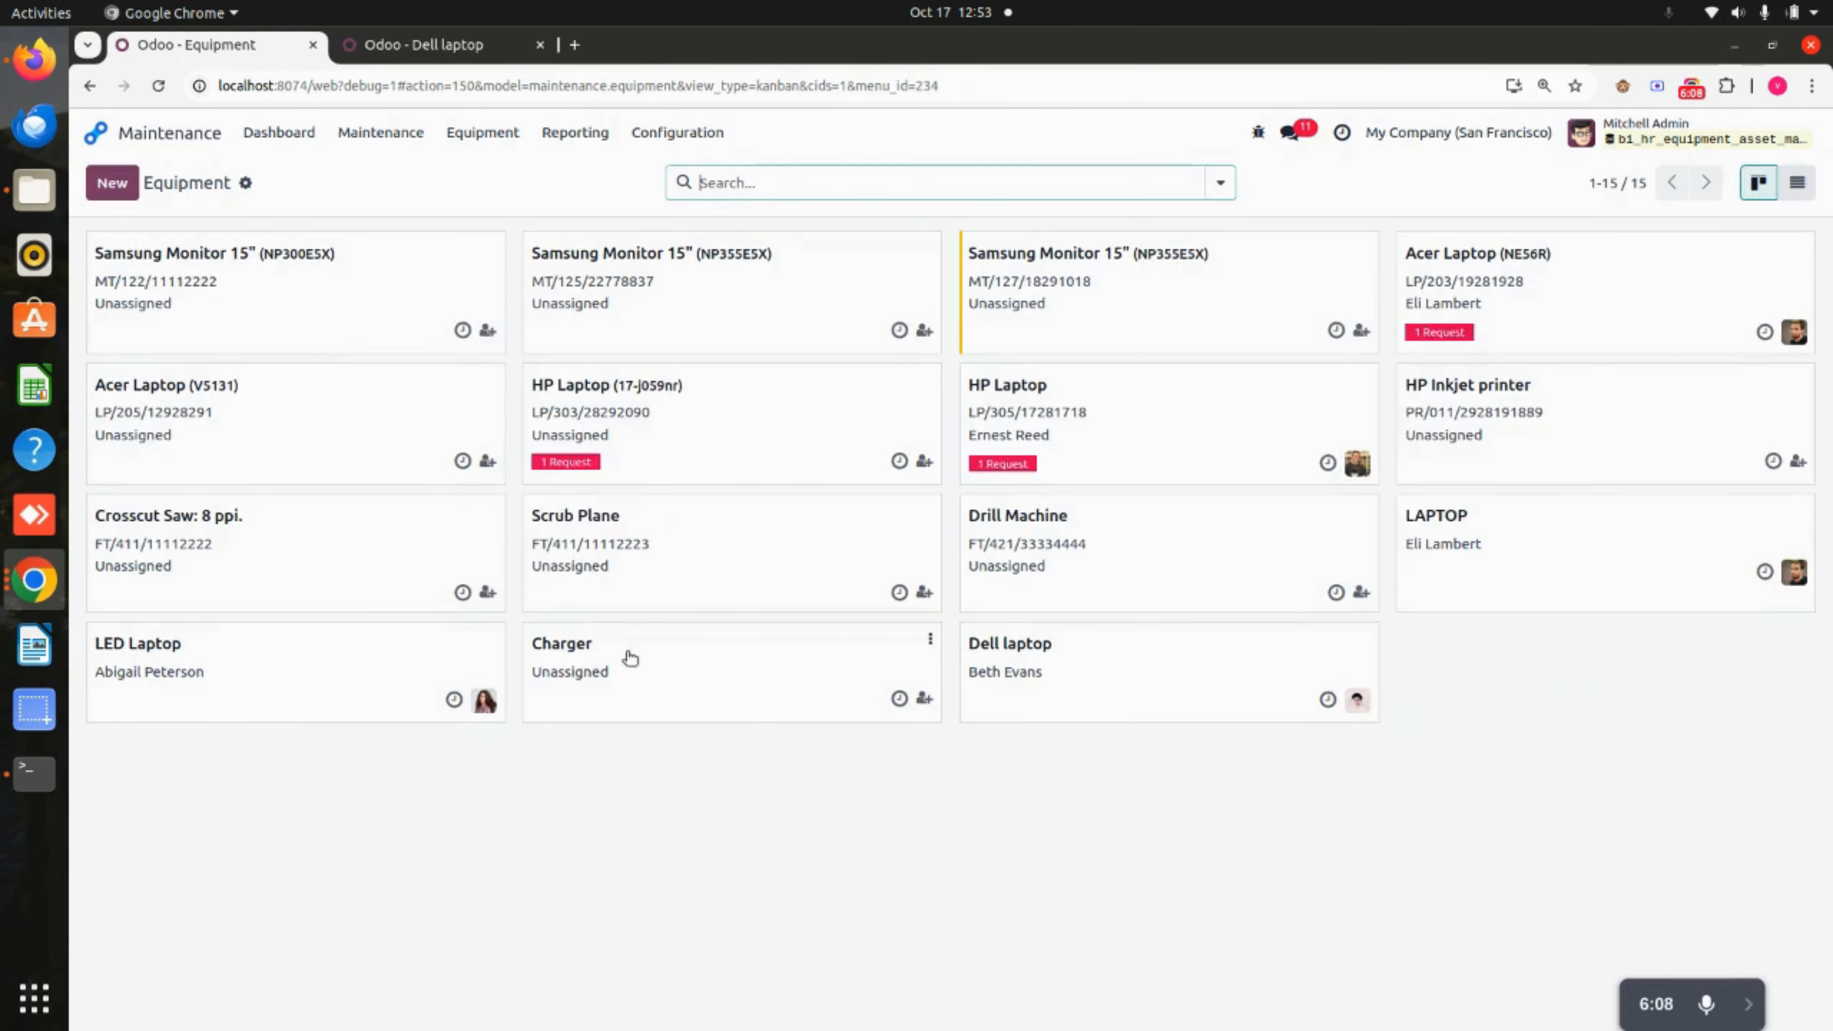
Set the Charger record's status to Scrap, then go back to Machines & Tools.
{"action": "left_click", "coordinate": [667, 687]}
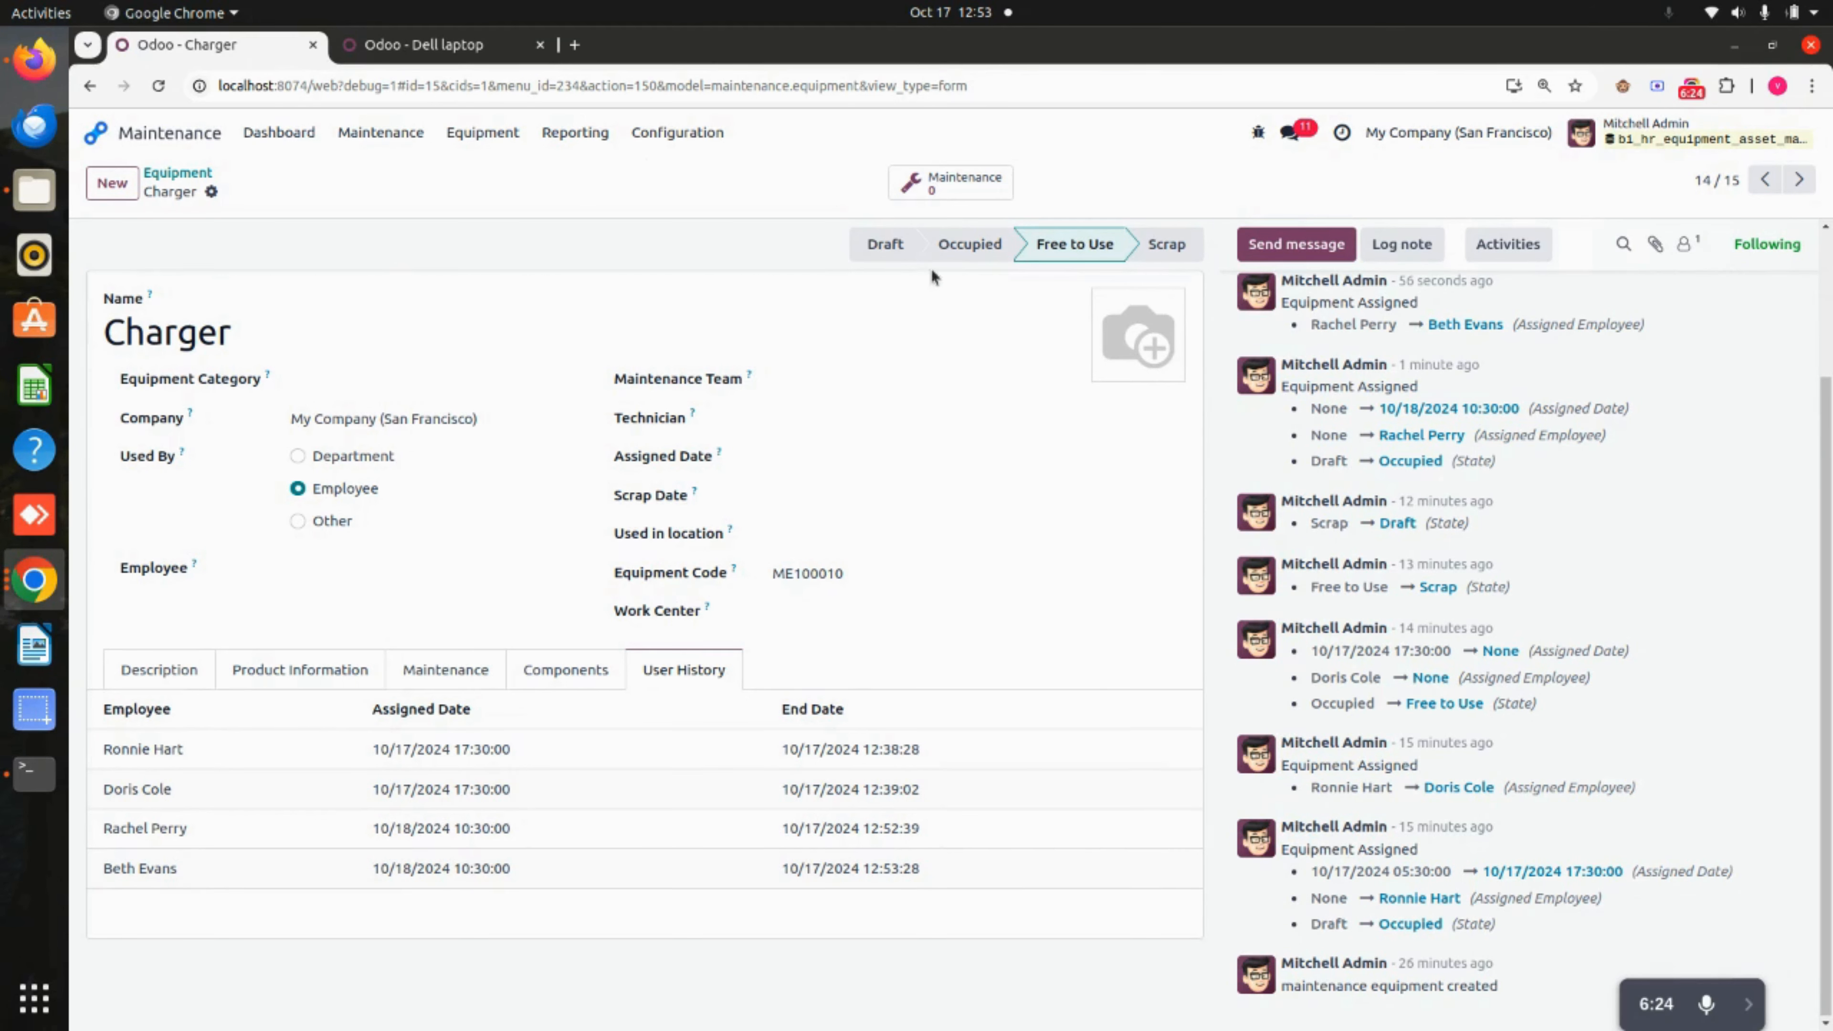
{"action": "left_click", "coordinate": [1161, 245]}
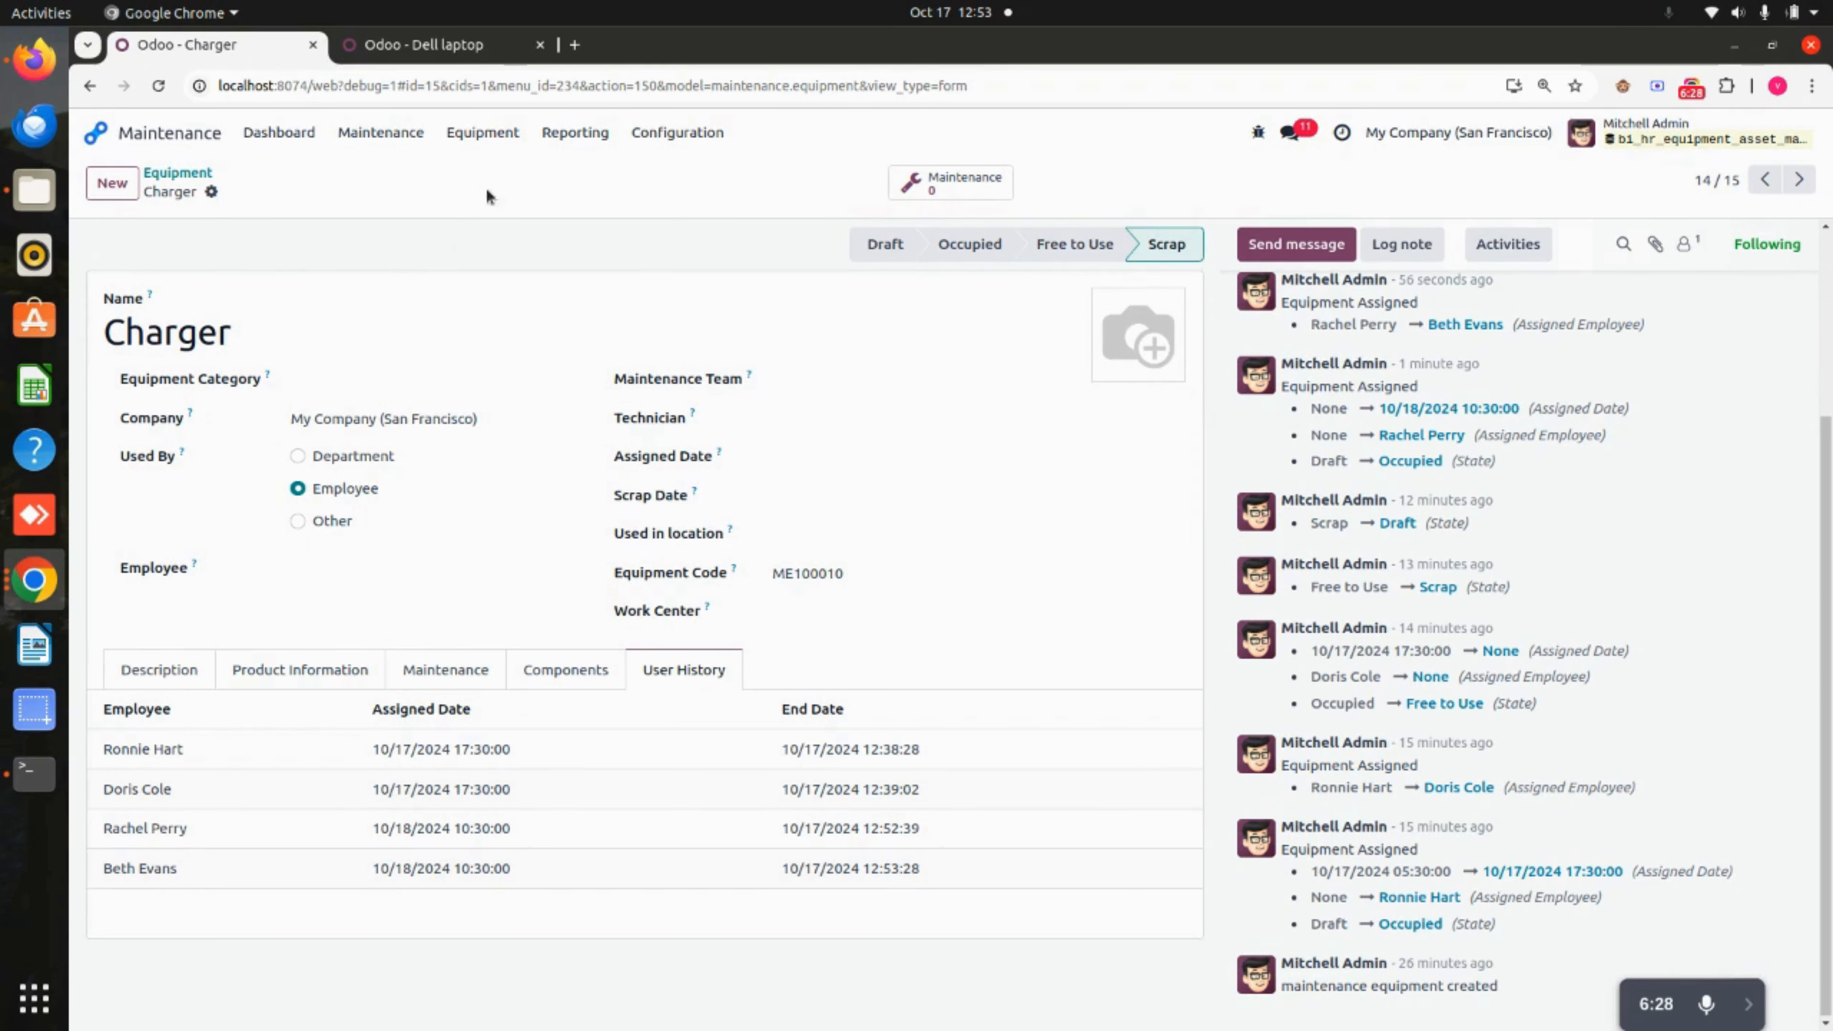
{"action": "left_click", "coordinate": [482, 132]}
{"action": "left_click", "coordinate": [545, 204]}
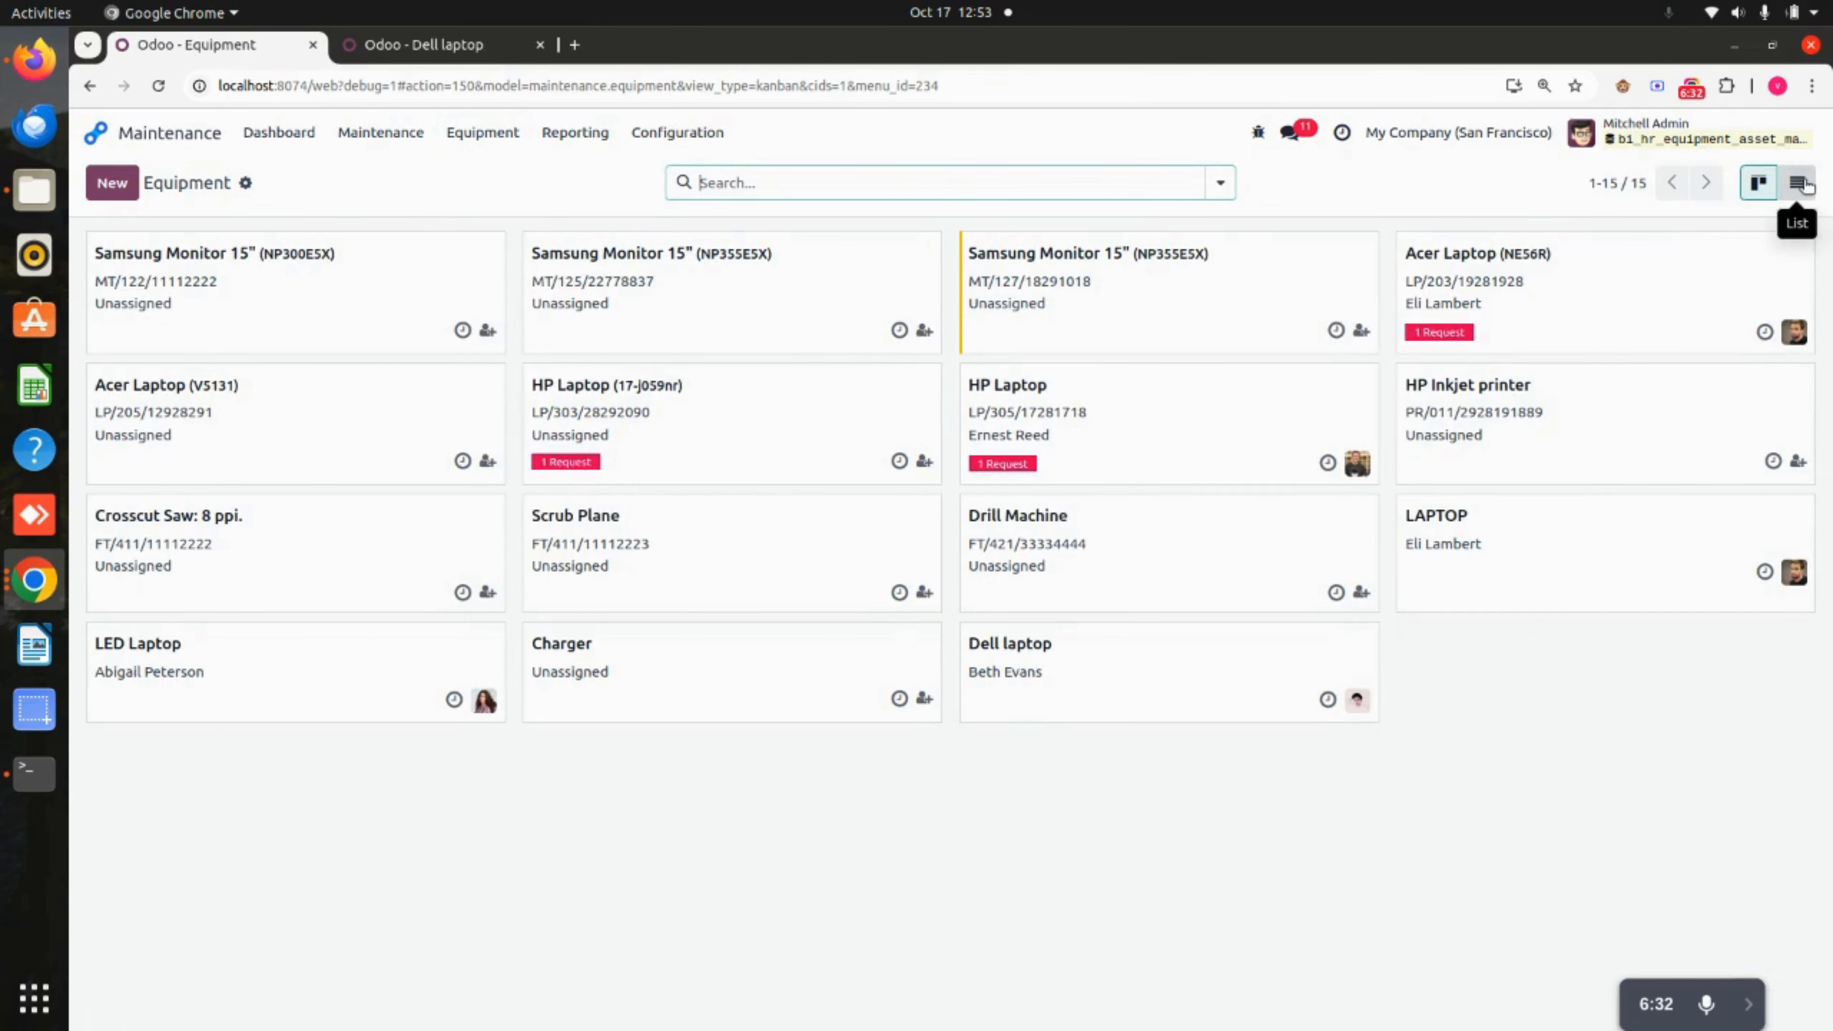
View equipment in list view, then create a new equipment request with the designated employee as requester.
{"action": "left_click", "coordinate": [1797, 182]}
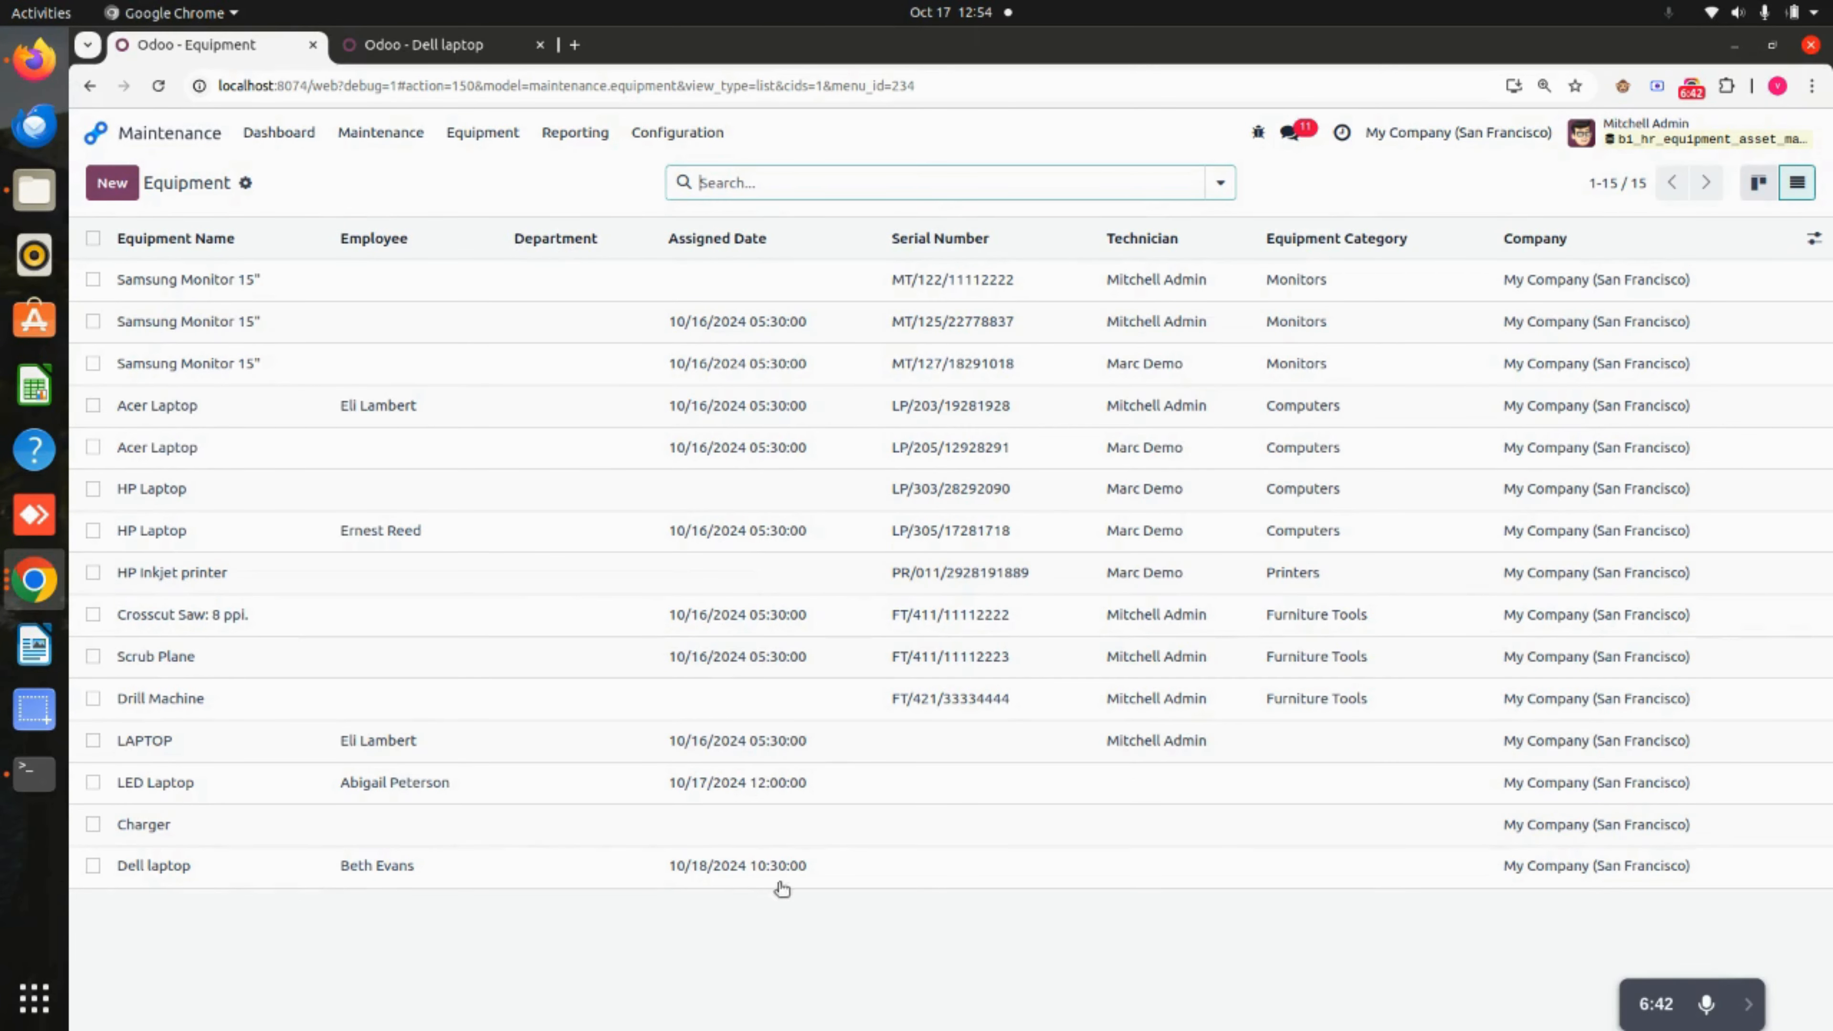
{"action": "left_click", "coordinate": [482, 132]}
{"action": "left_click", "coordinate": [513, 206]}
{"action": "left_click", "coordinate": [112, 183]}
{"action": "left_click", "coordinate": [303, 335]}
{"action": "left_click", "coordinate": [274, 424]}
Enter 'Test' as the request description and save it.
{"action": "left_click", "coordinate": [229, 477]}
{"action": "type", "text": "Test"}
{"action": "left_click", "coordinate": [292, 191]}
Submit request HE100008 to the manager, then reject it and move it to Cancelled.
{"action": "left_click", "coordinate": [204, 247]}
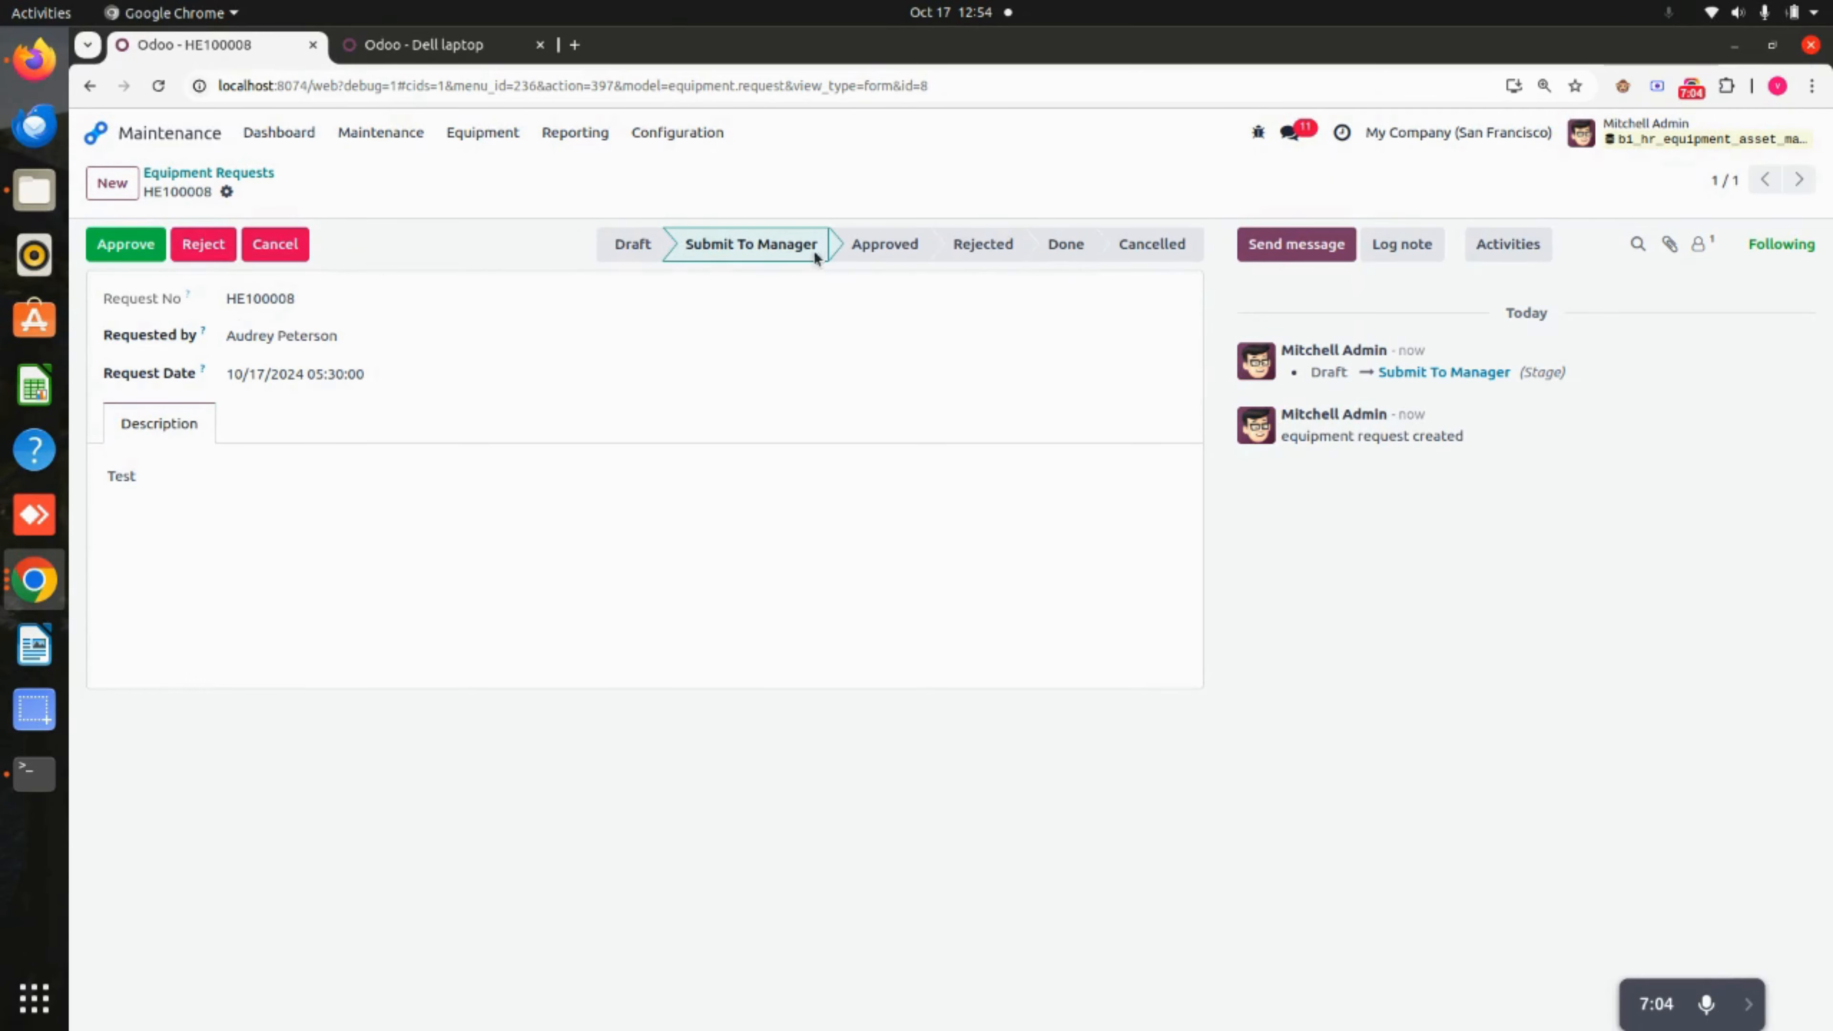
{"action": "left_click", "coordinate": [210, 252]}
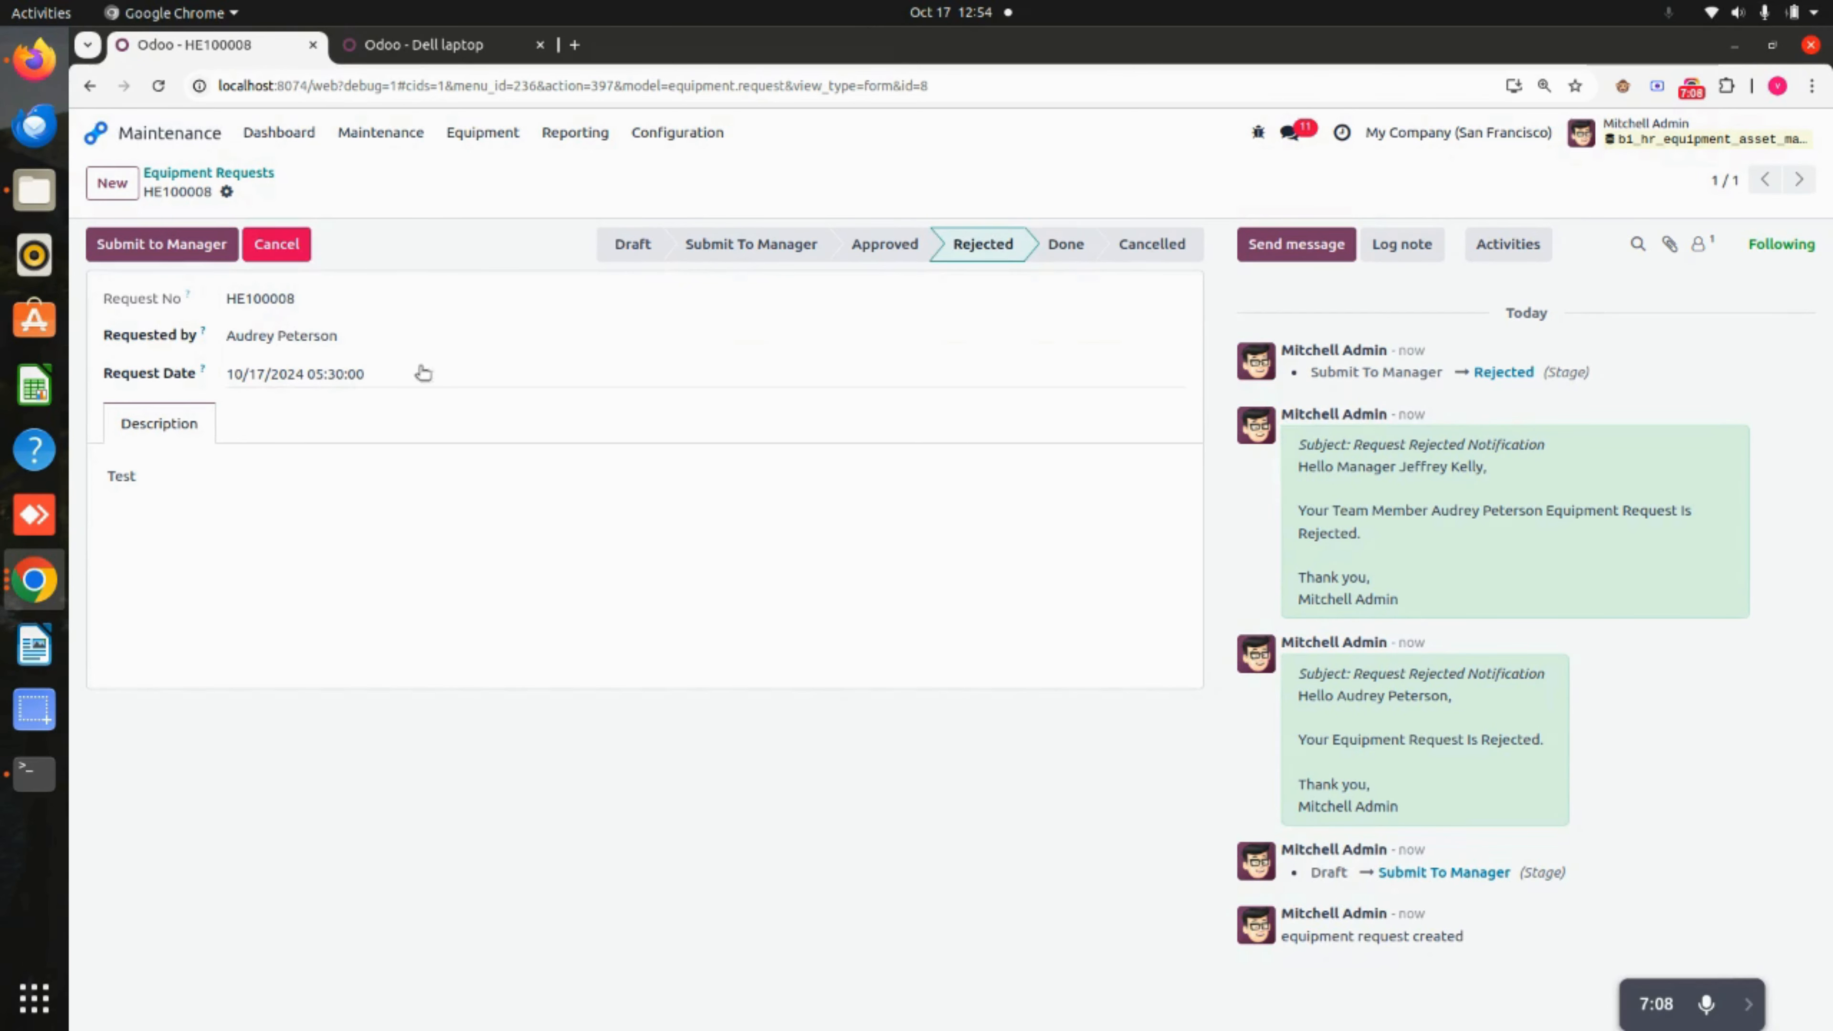
{"action": "left_click", "coordinate": [278, 245]}
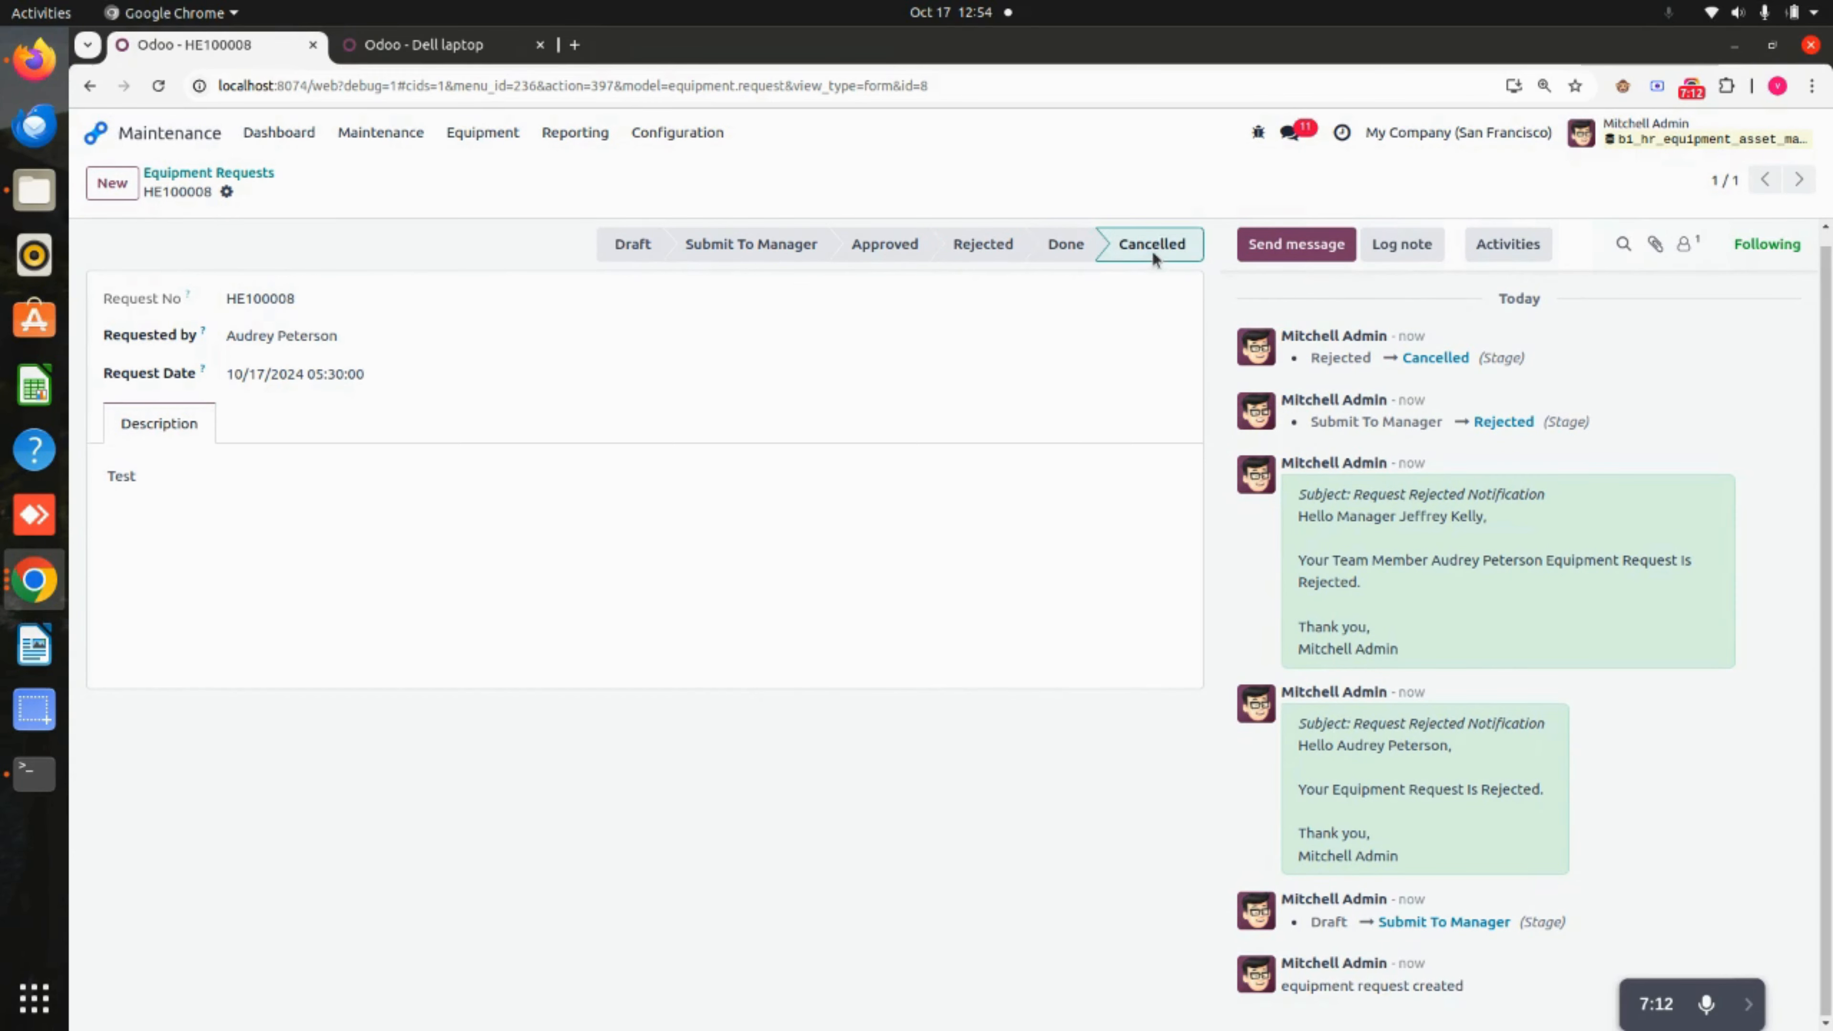
{"action": "left_click", "coordinate": [95, 132]}
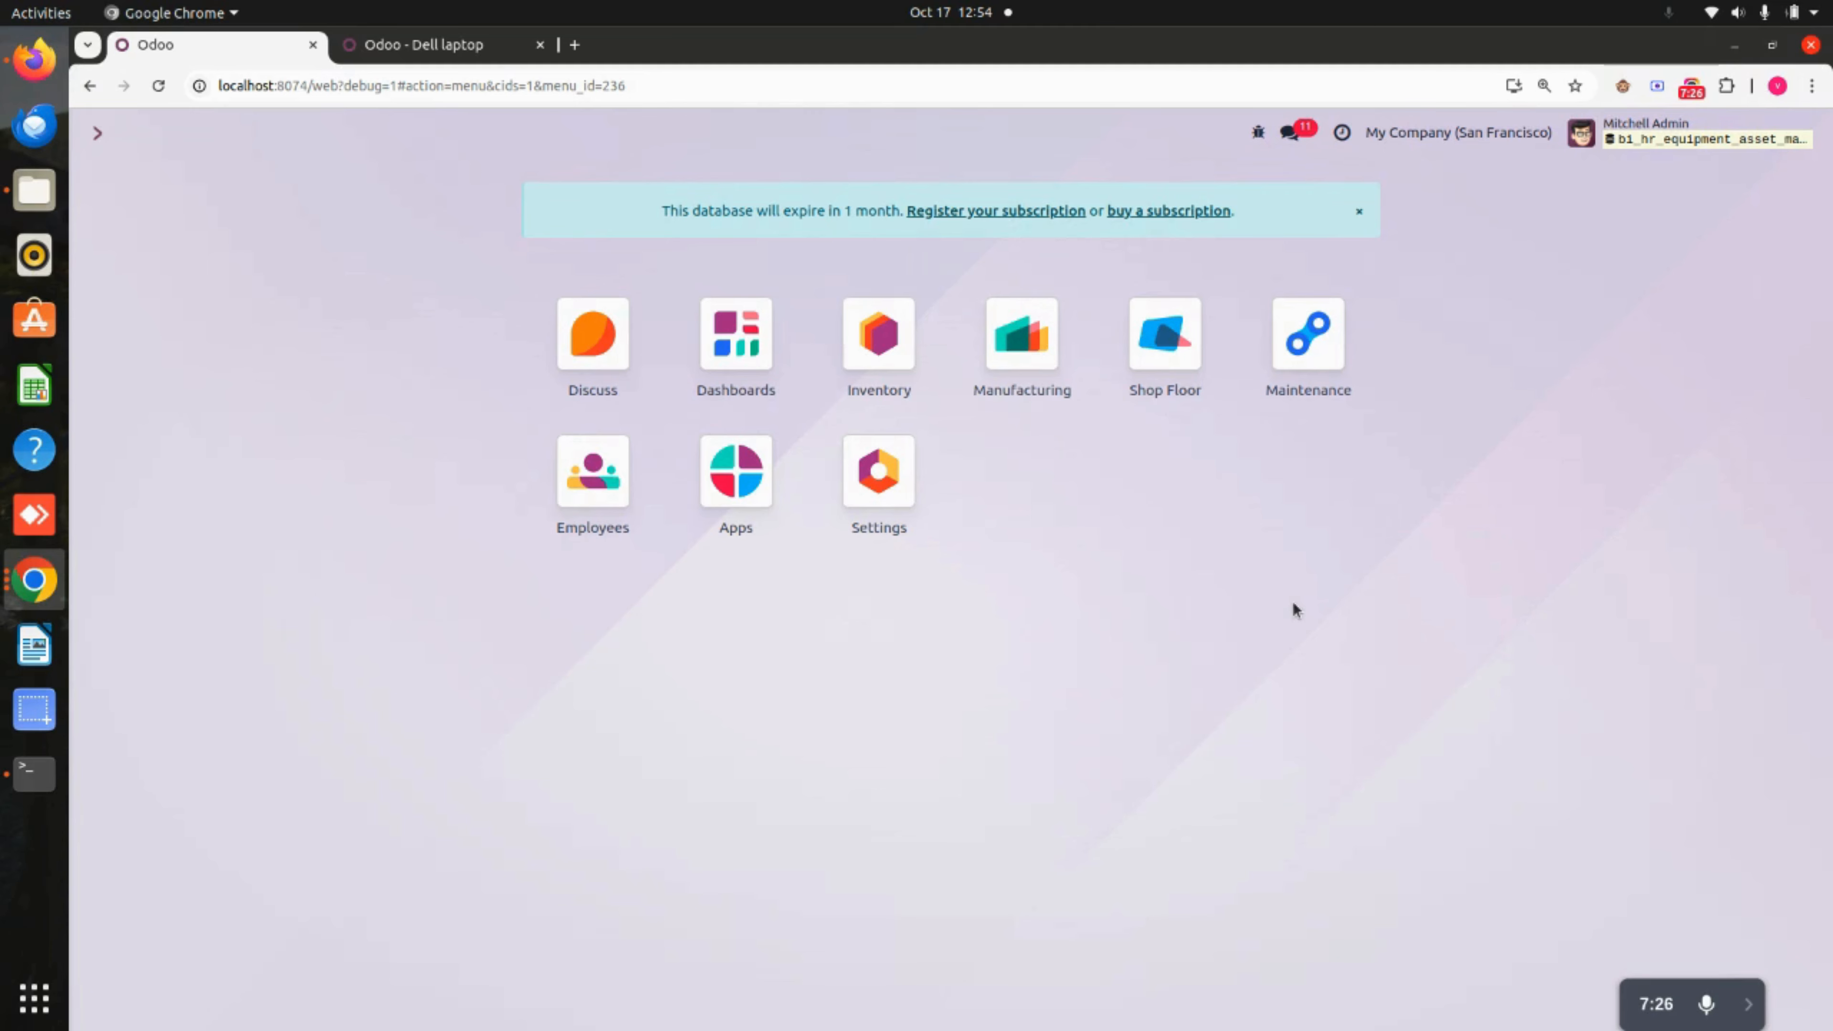
Get back to the apps overview listing Discuss, Inventory, Maintenance, Employees and Settings.
{"action": "left_click", "coordinate": [1748, 1004]}
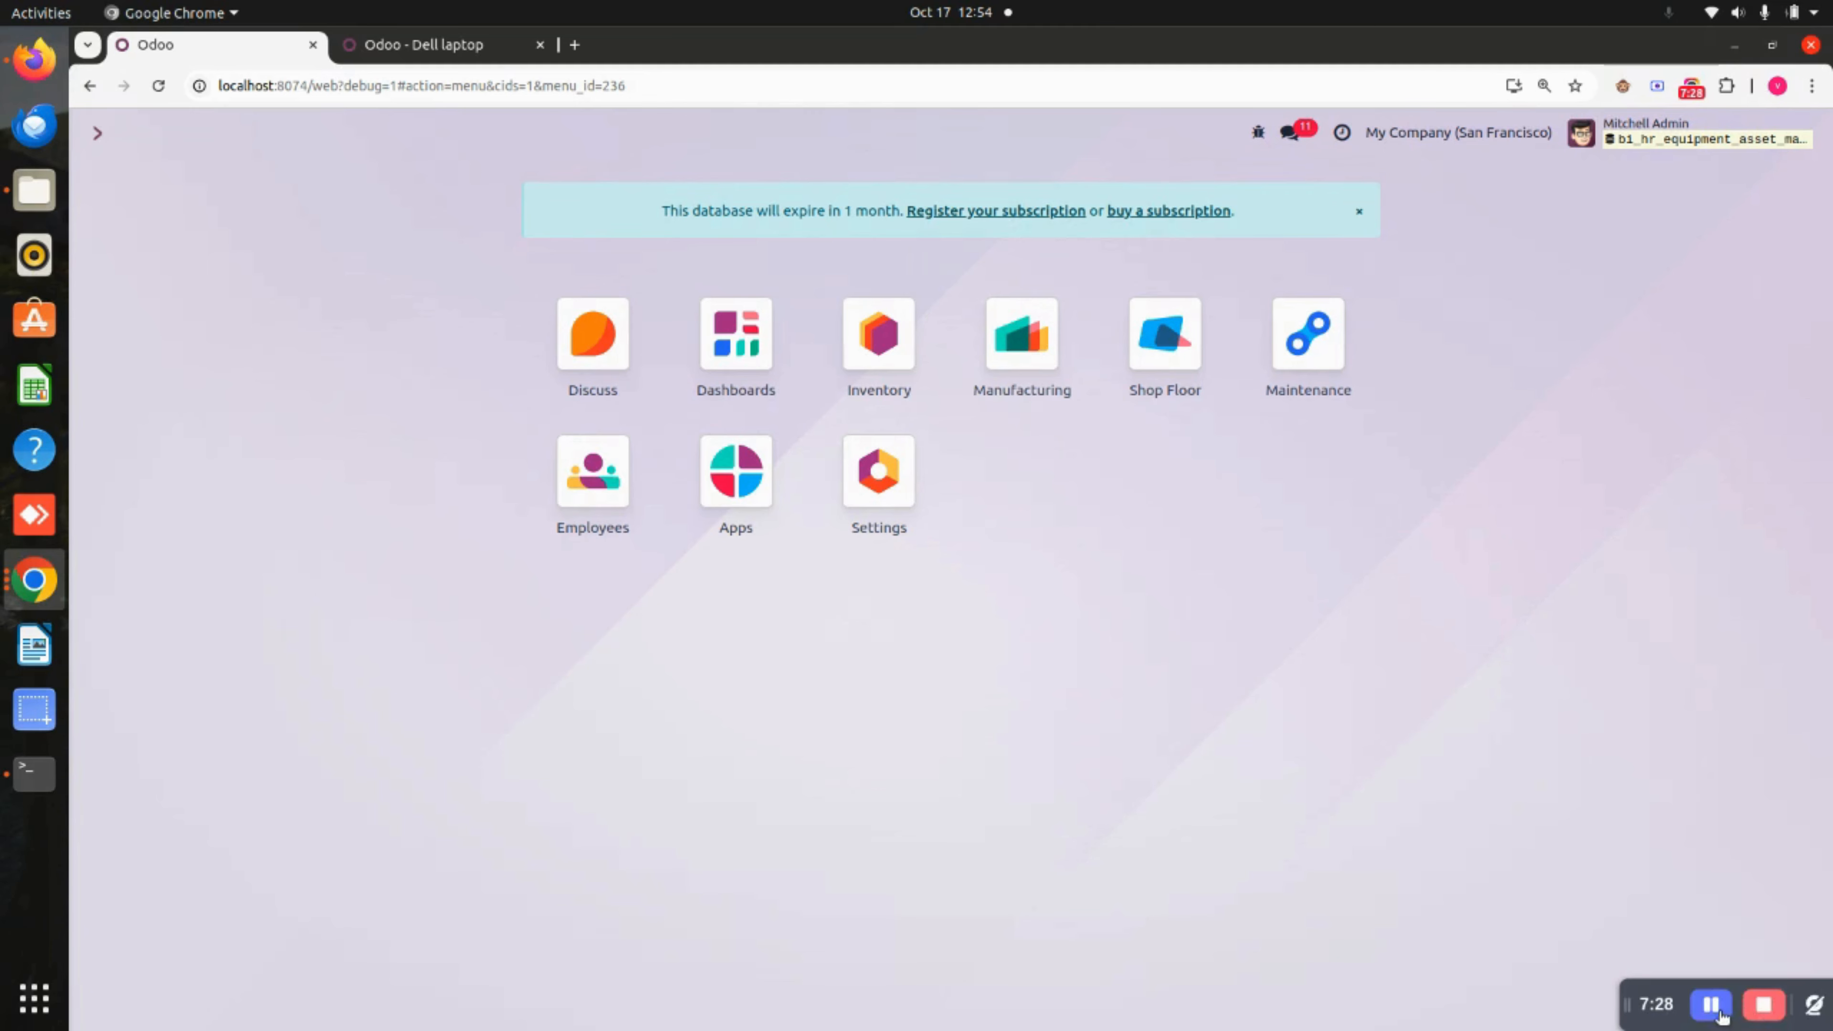
{"action": "left_click", "coordinate": [1763, 1004]}
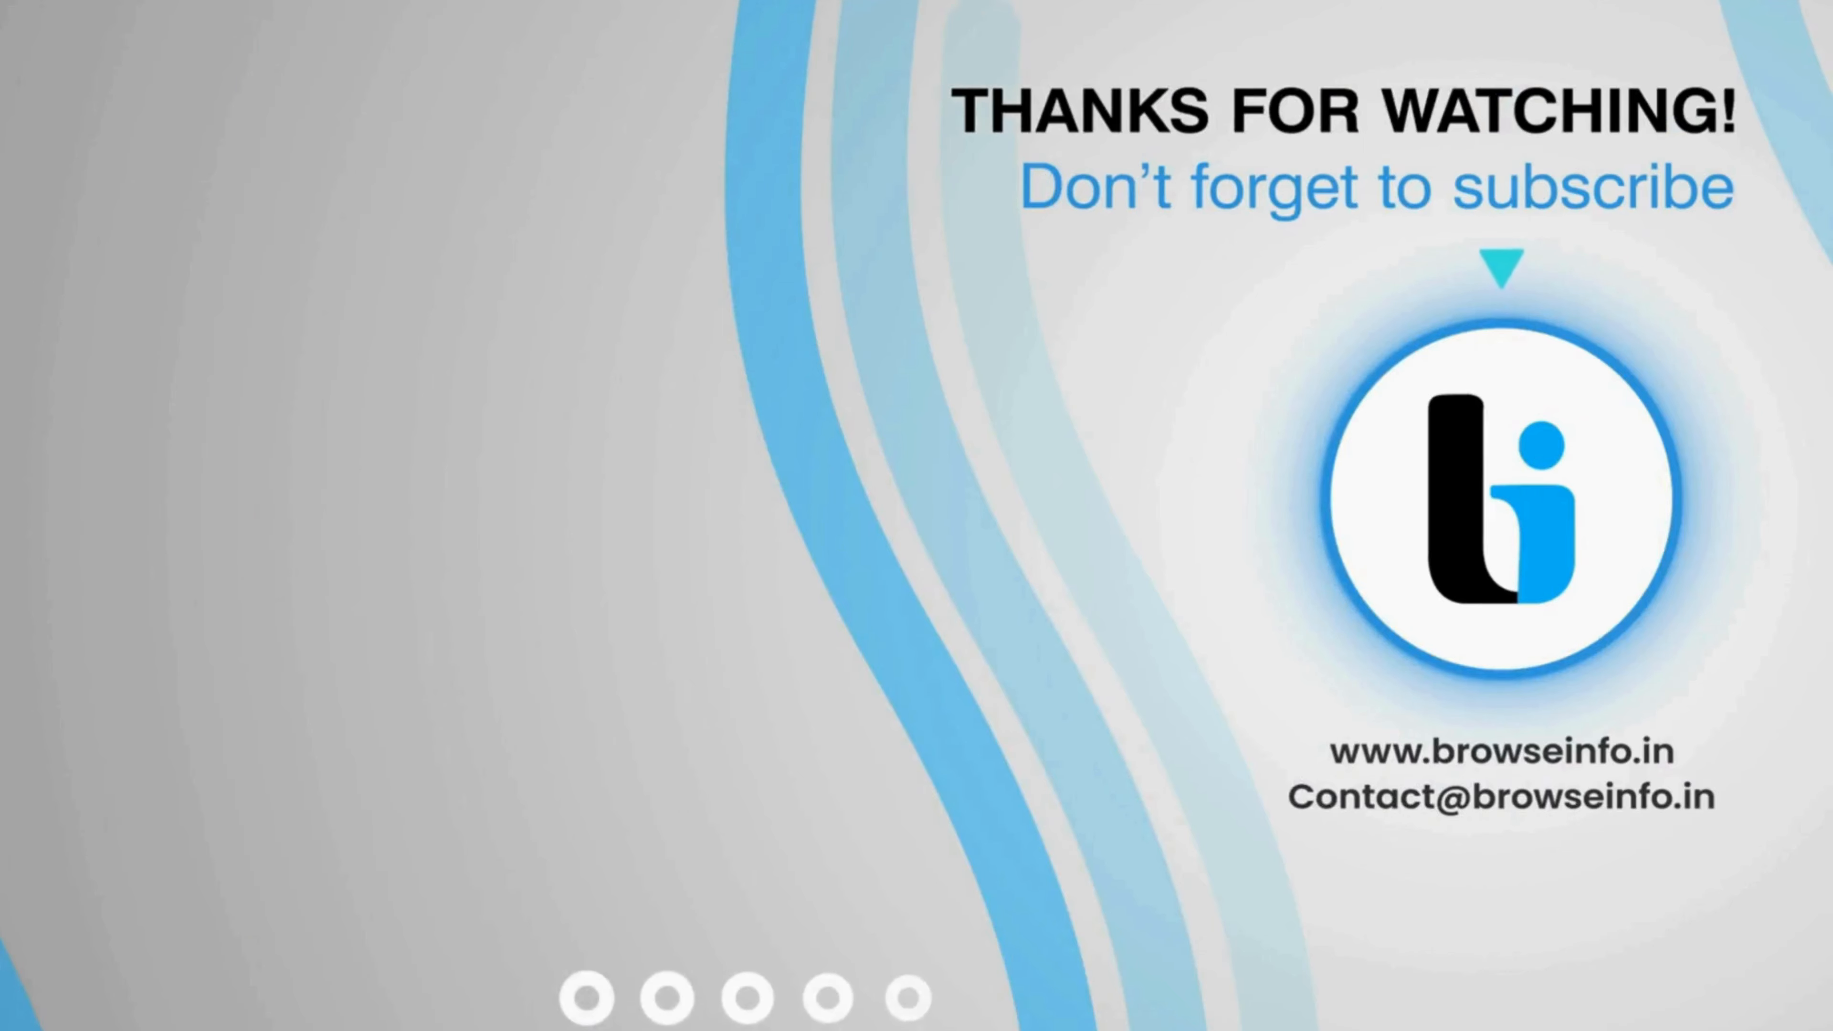